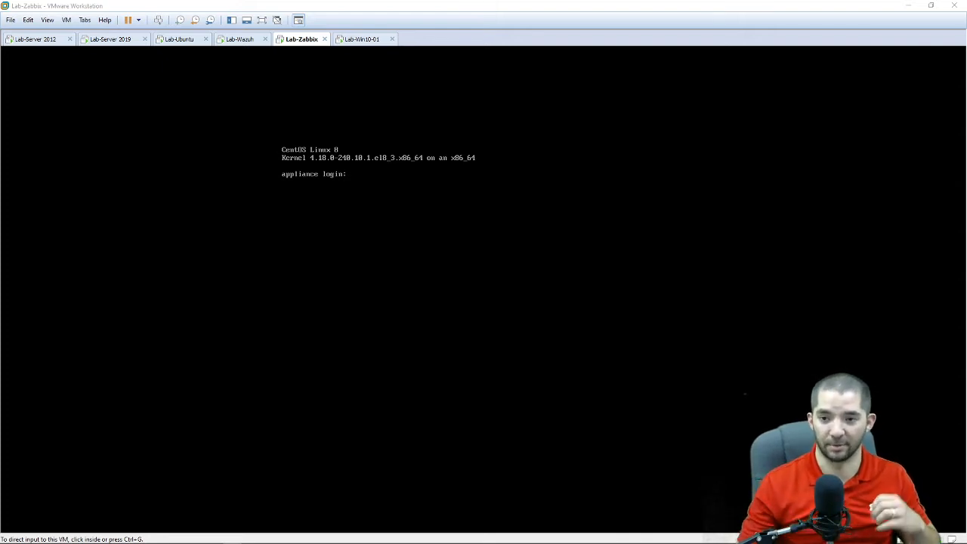
click(418, 173)
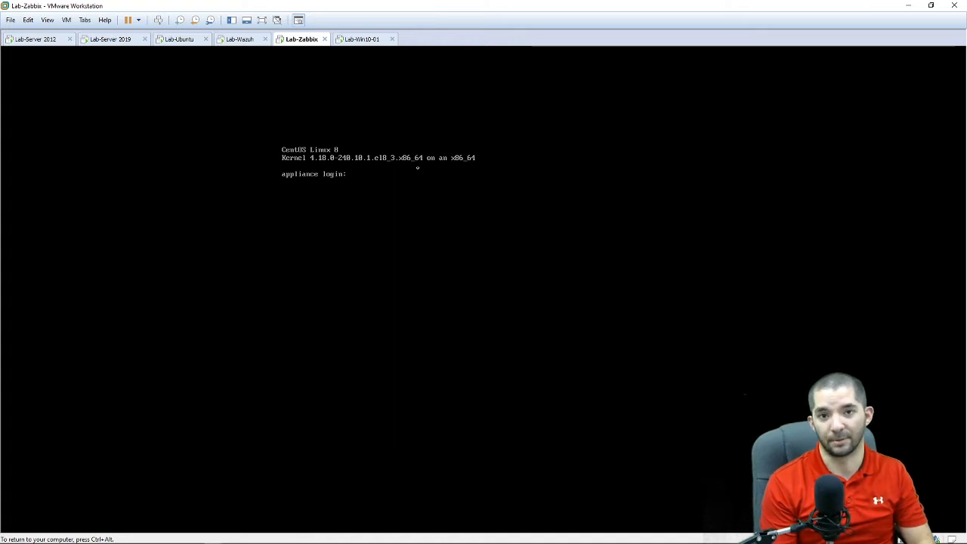
text(root)
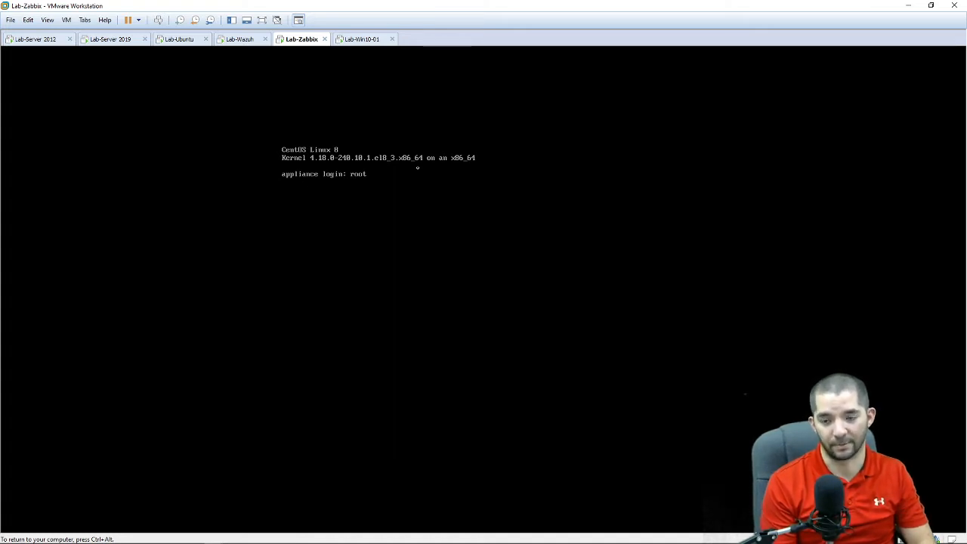
key(Return)
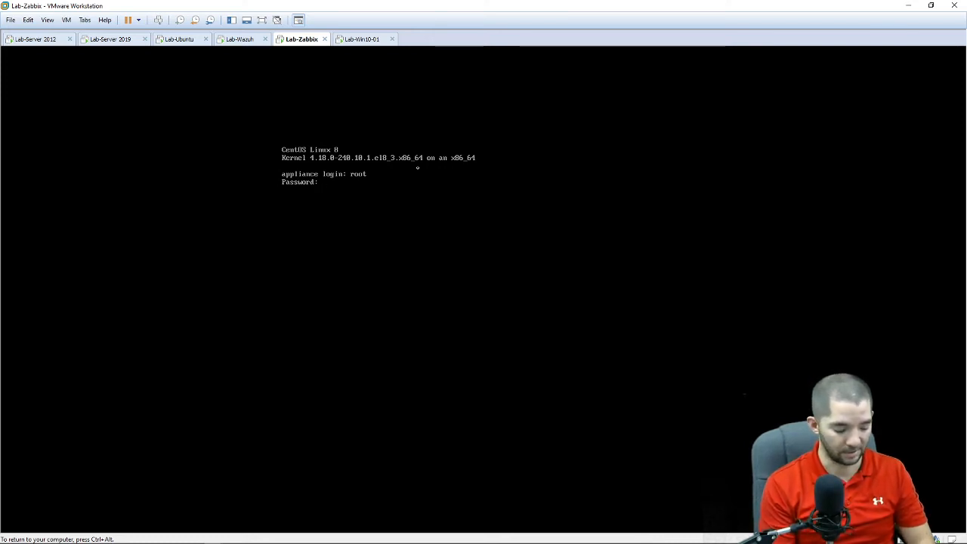
key(Return)
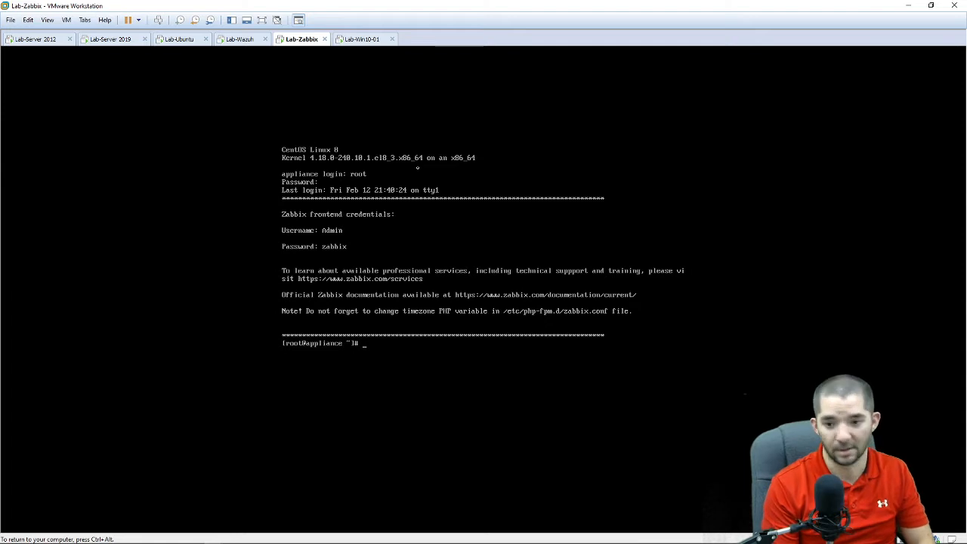
text(ip addr)
key(Return)
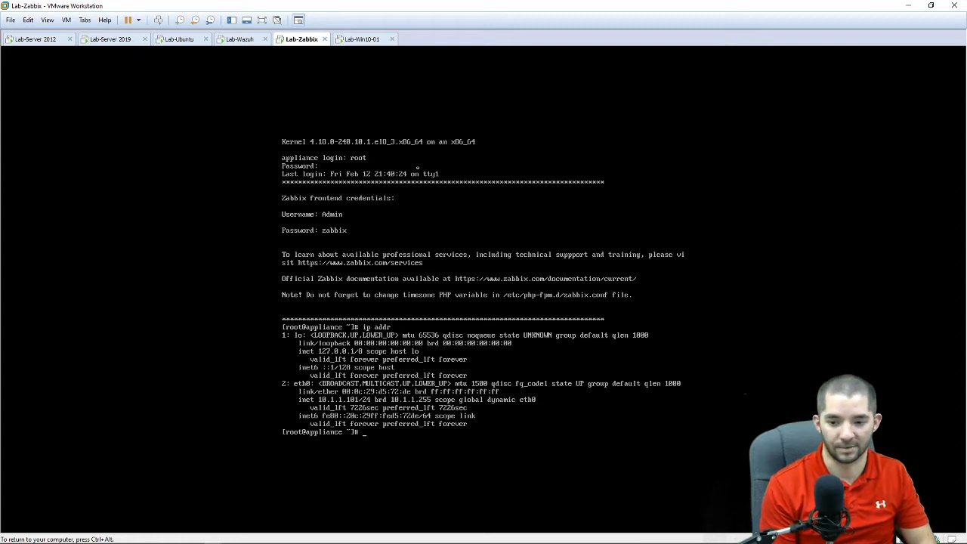
text(exit)
key(Return)
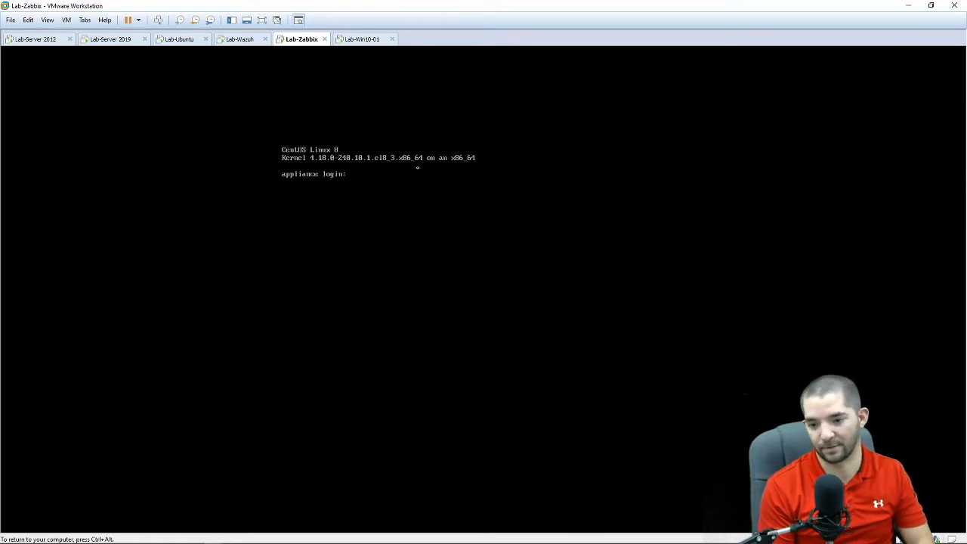
Step: On the Lab-Server 2012 VM, close the tutorial tab and load the Zabbix login at 10.1.1.101
click(53, 40)
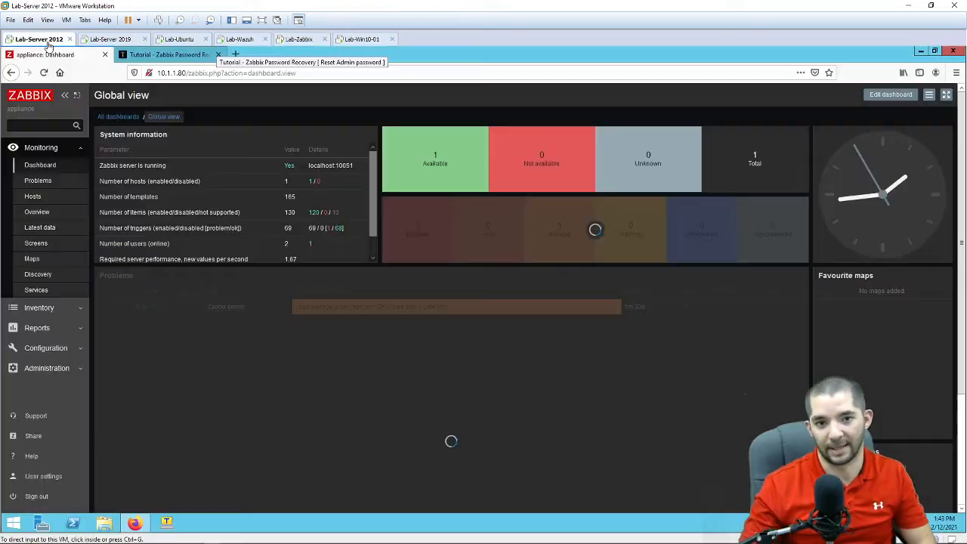
click(44, 72)
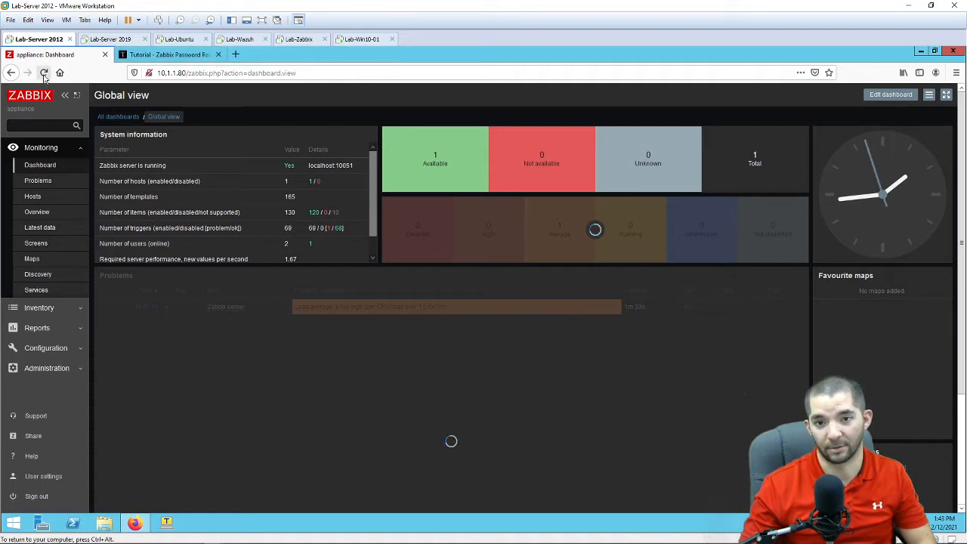
click(219, 55)
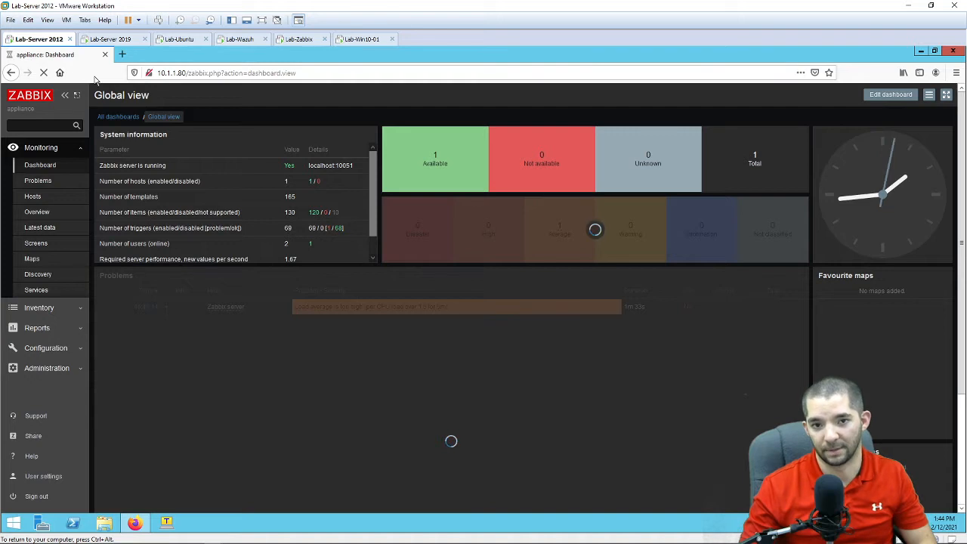
click(44, 72)
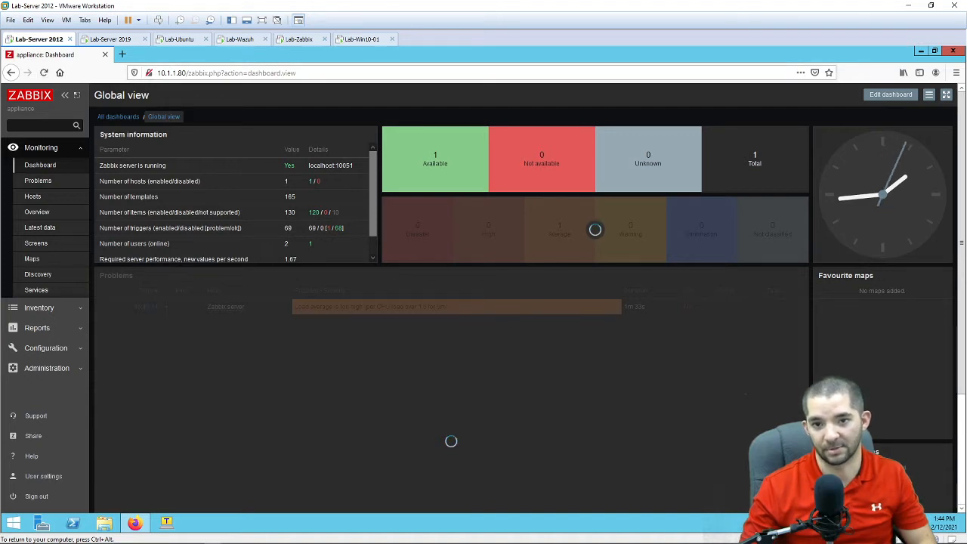
drag(179, 73, 302, 73)
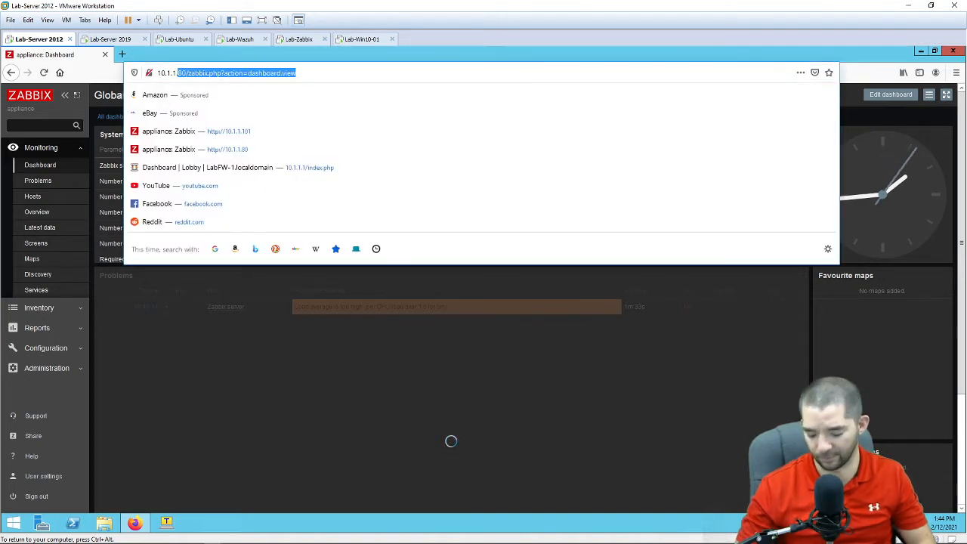
text(101)
key(Return)
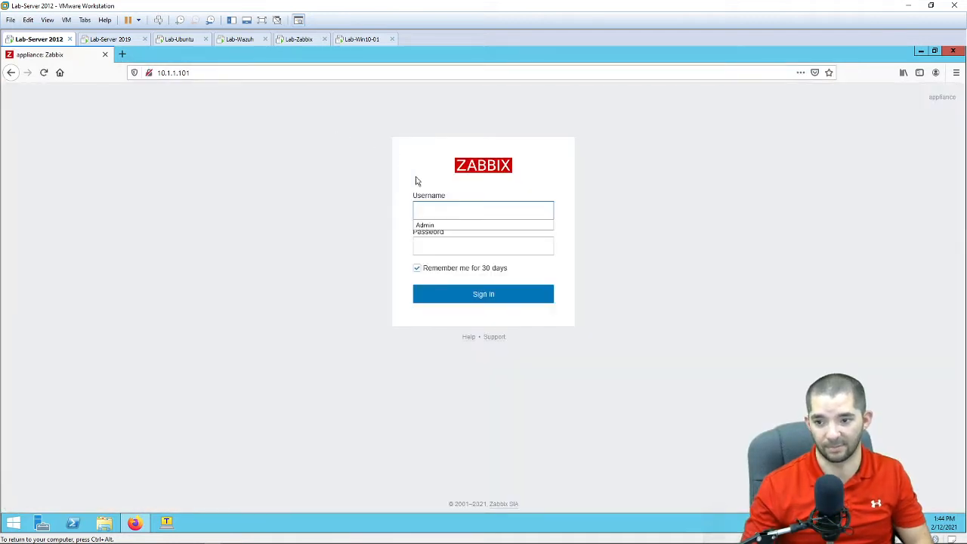
Step: Log in to Zabbix as the administrator with the saved username and the account password
click(443, 226)
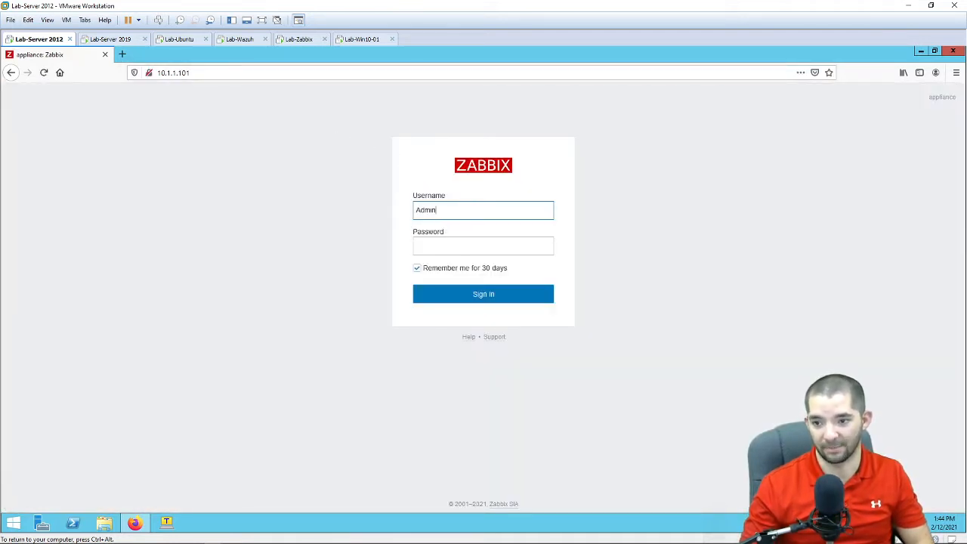
key(Tab)
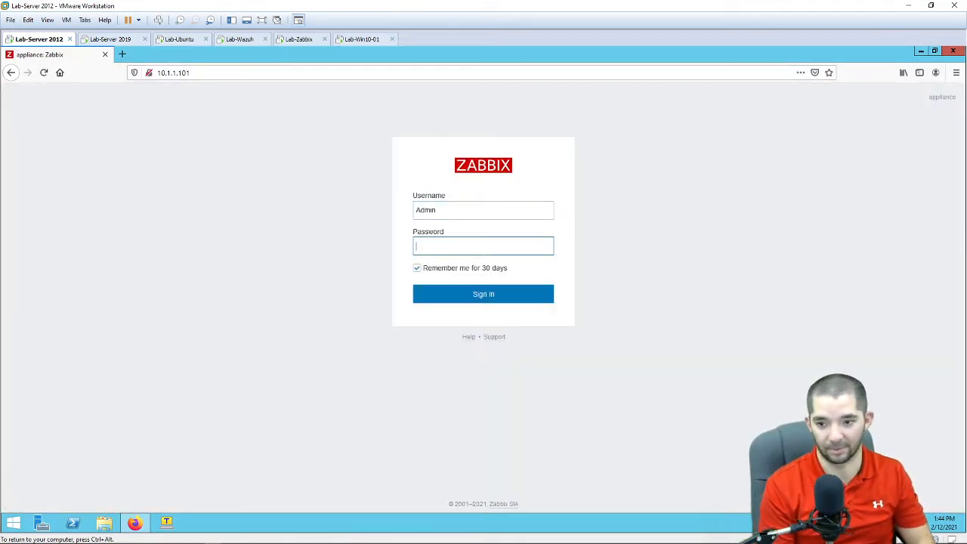
text(zabbix)
key(Return)
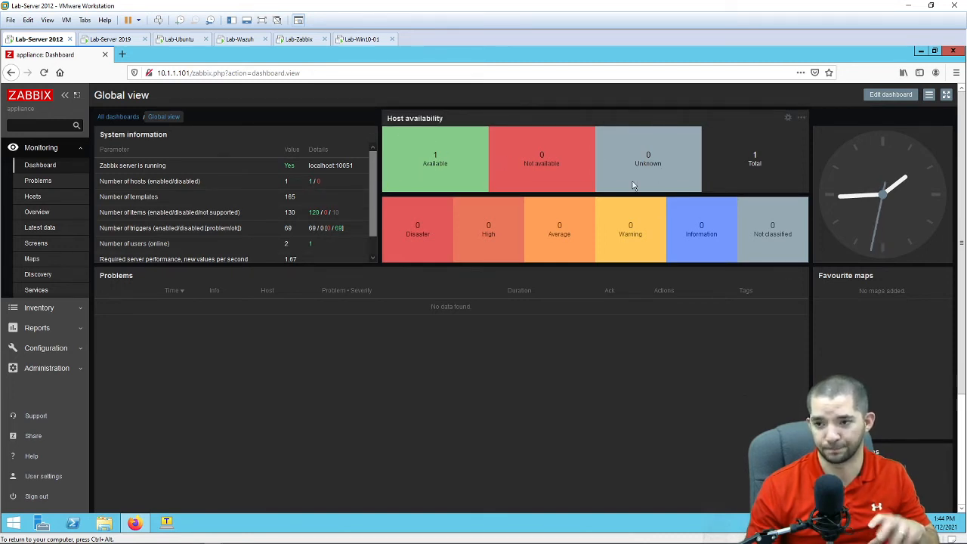
Step: Open Configuration > Hosts to list the Zabbix server host
scroll(256, 176, down, 1)
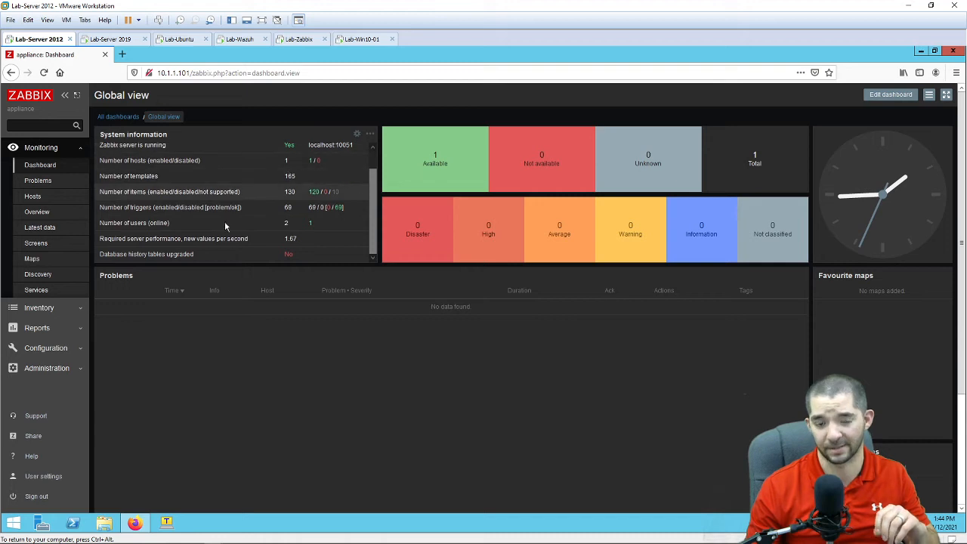
scroll(250, 194, up, 1)
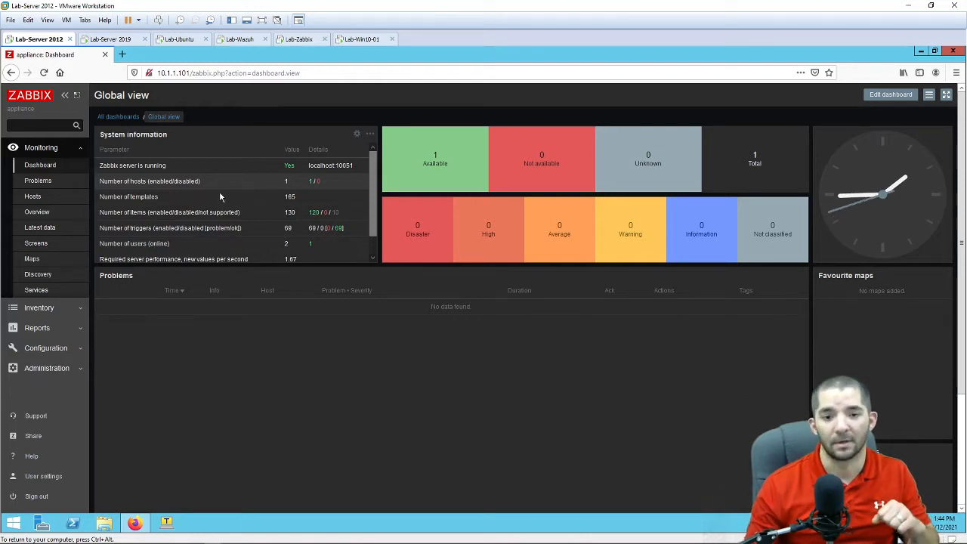
click(51, 348)
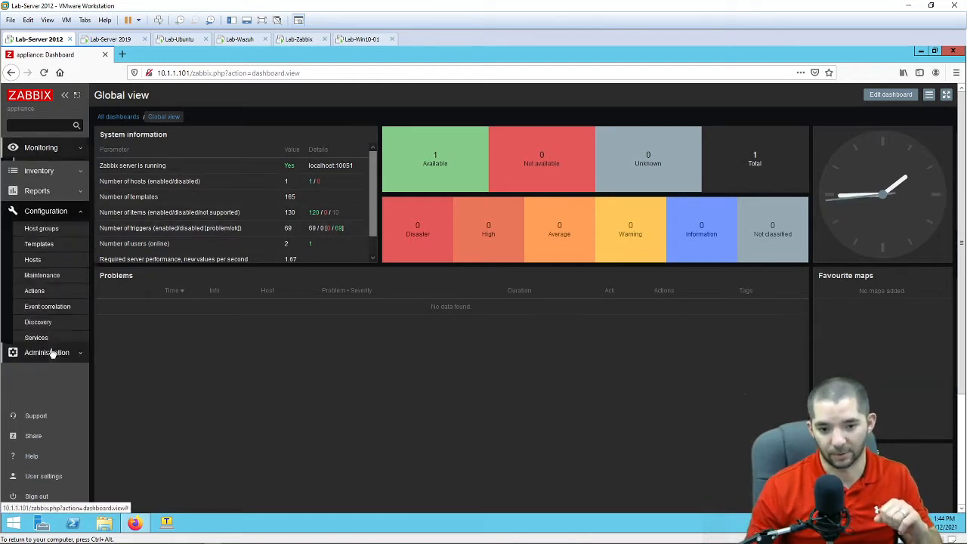
click(42, 260)
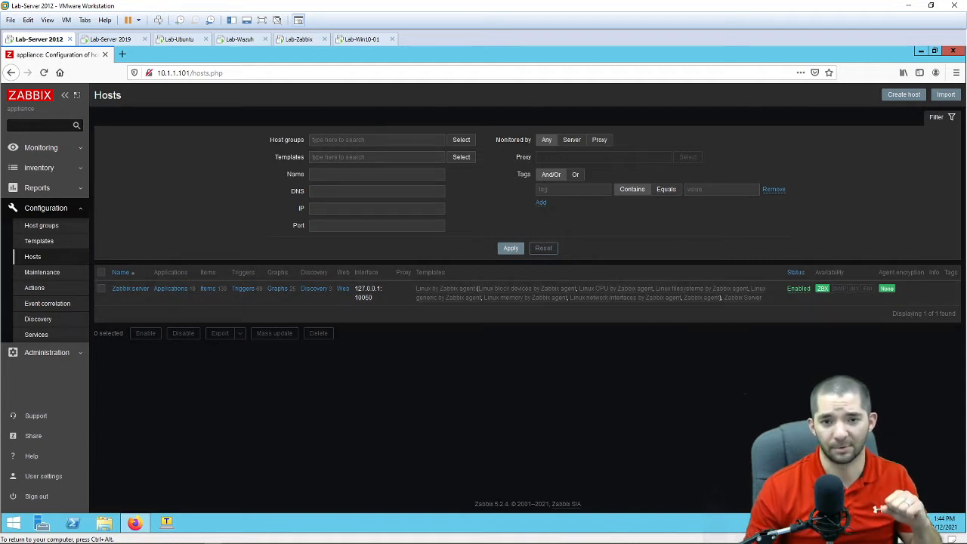
Step: Search the web for 'download zabbix windows agent' and open the Downloads folder in File Explorer
click(123, 54)
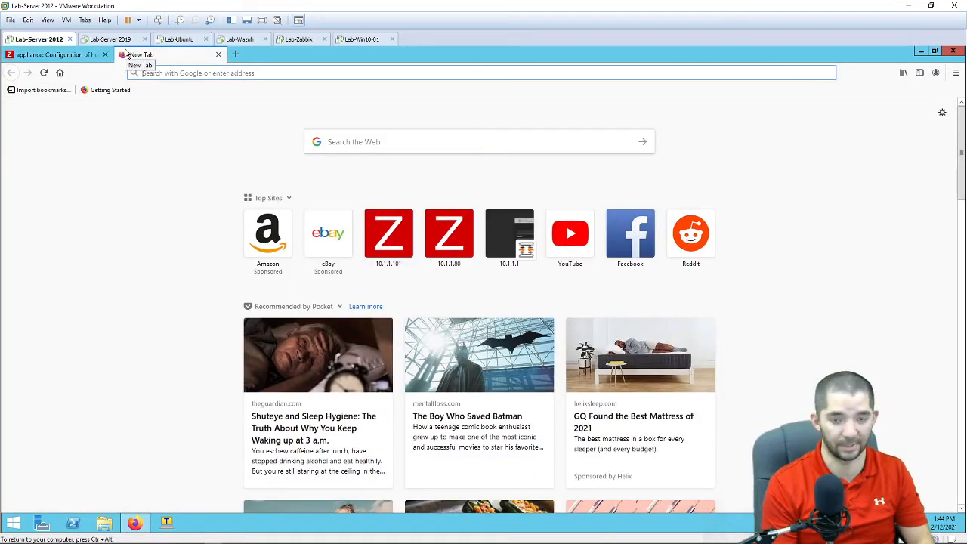
text(download)
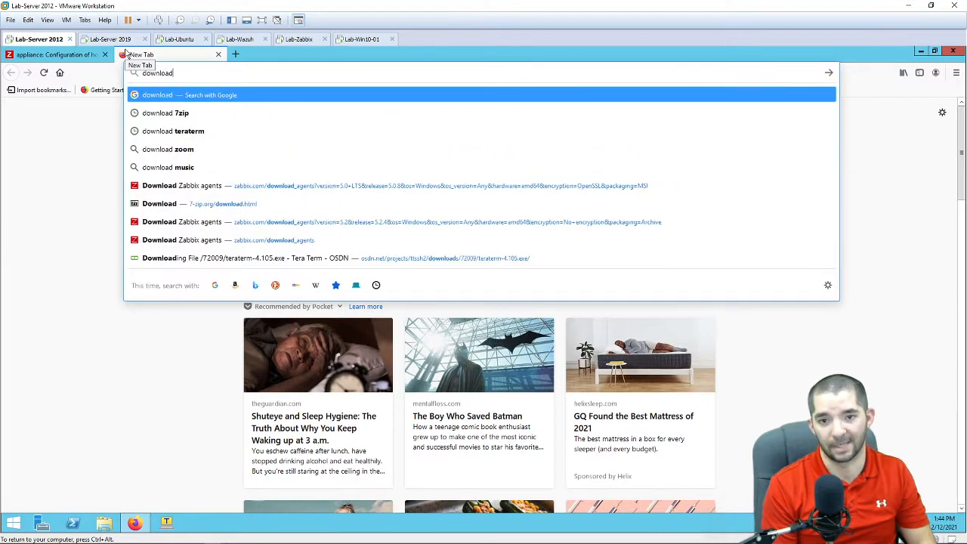
text( zabbix win)
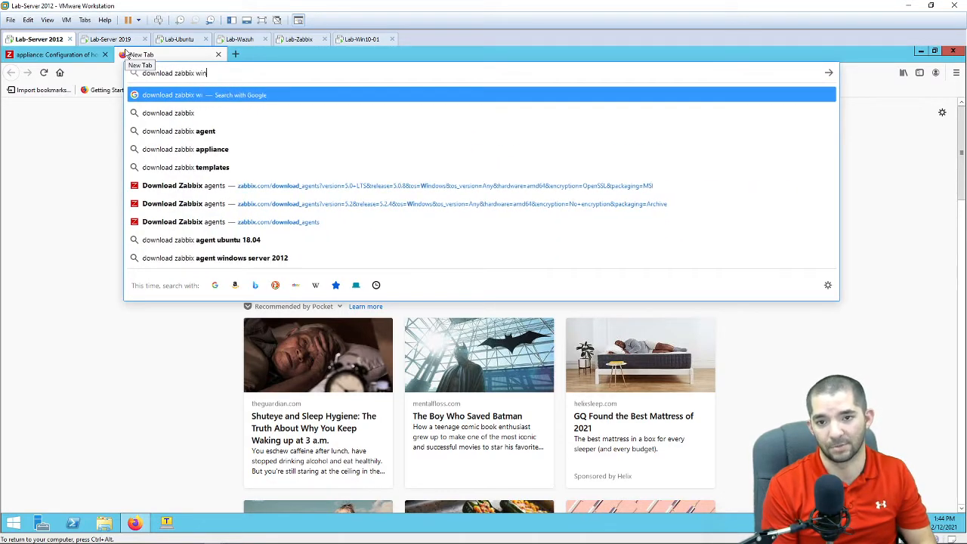
text(dows agent)
key(Return)
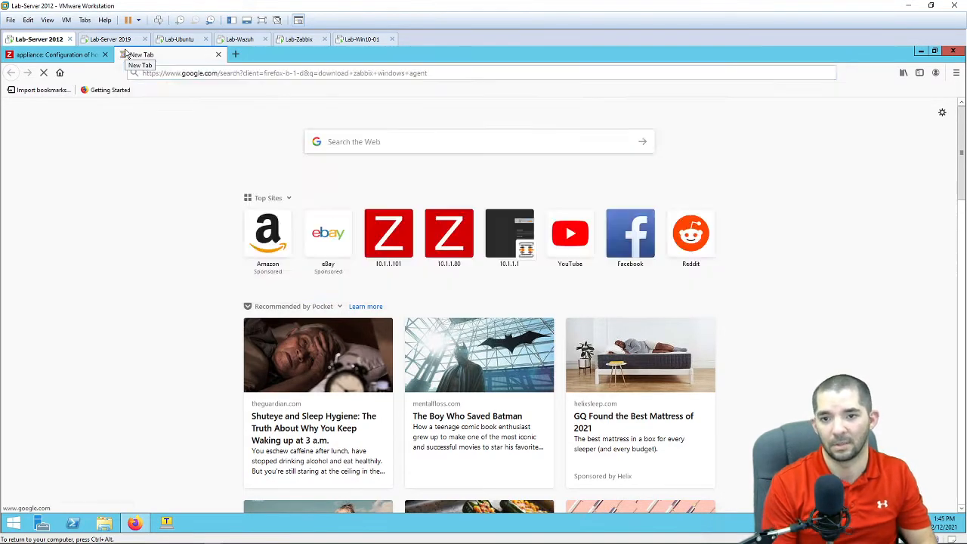
click(110, 527)
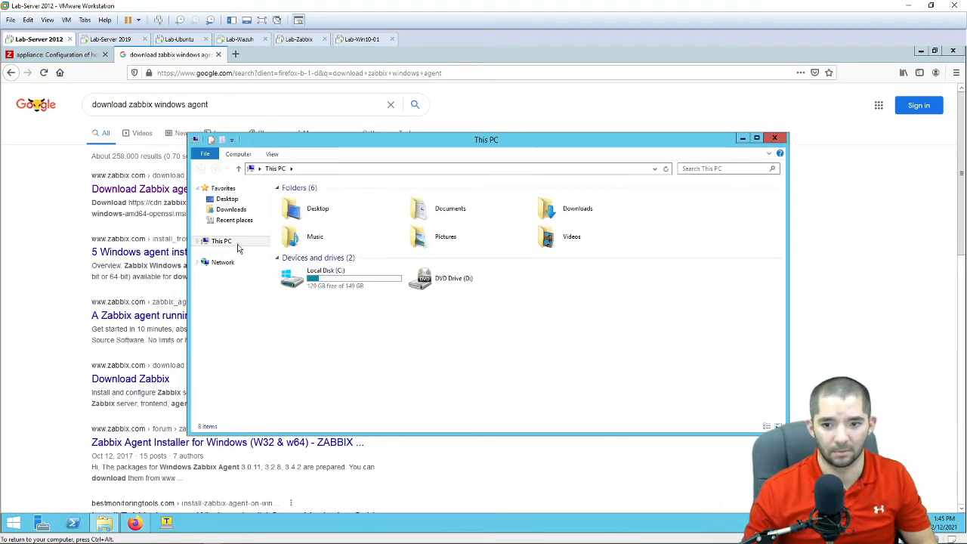
click(234, 209)
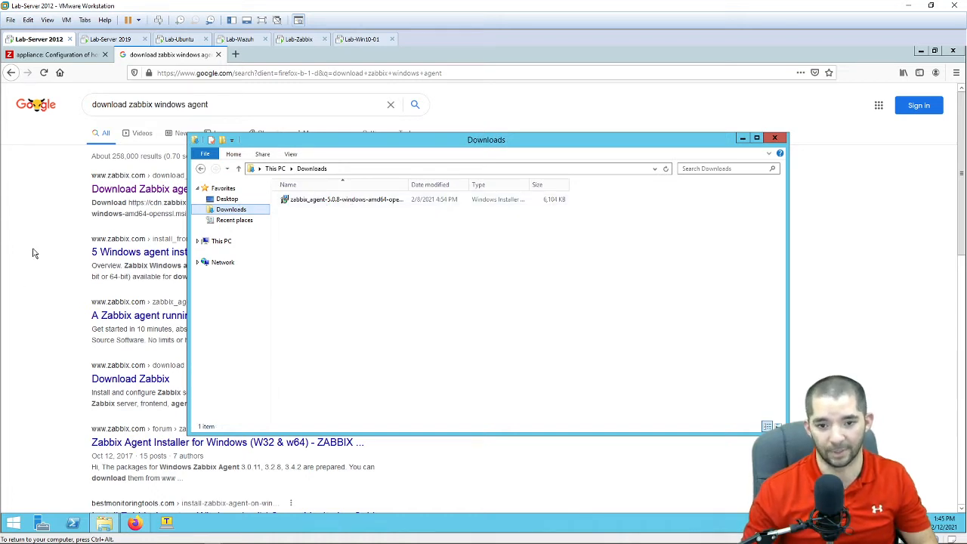
Step: Open the Download Zabbix agents page and choose the Windows, amd64, 5.2, OpenSSL, MSI build
click(121, 192)
click(121, 192)
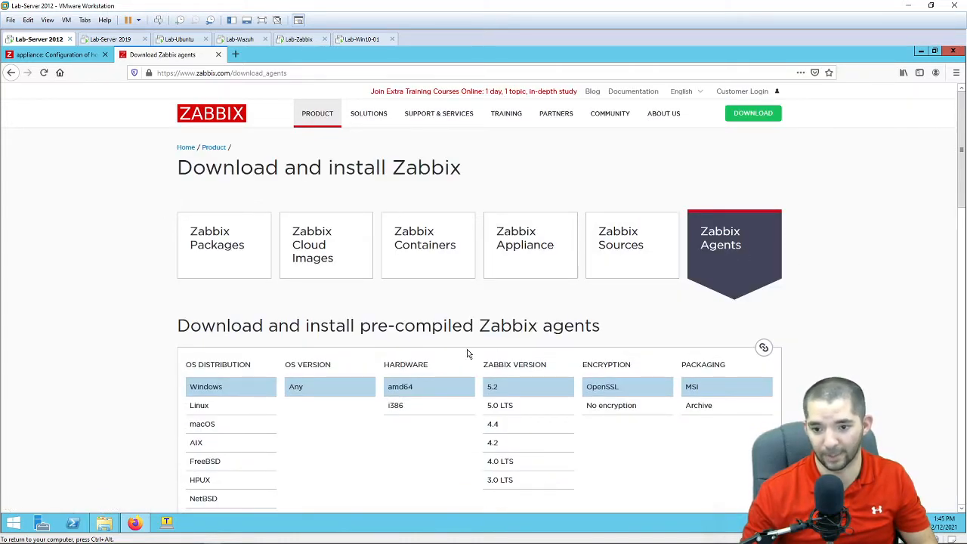
scroll(200, 408, down, 2)
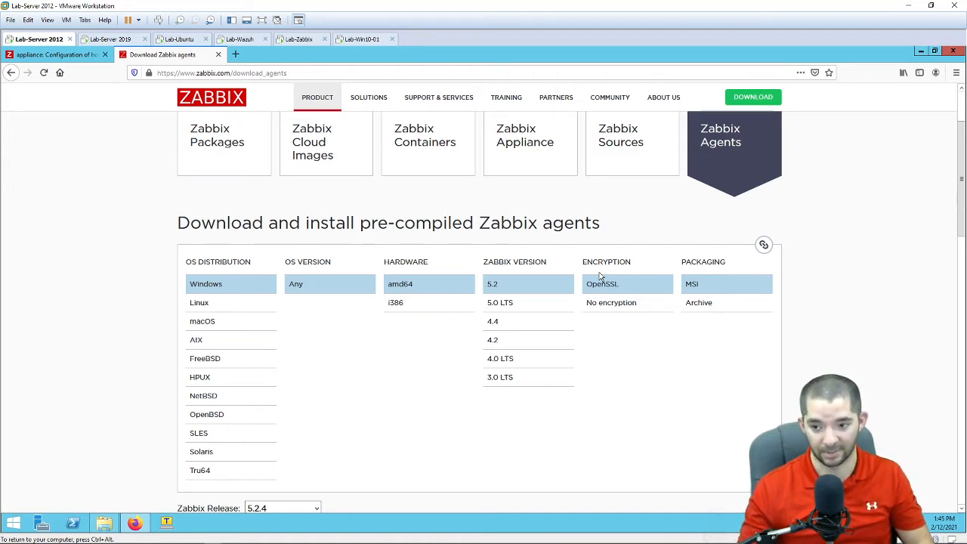
click(508, 303)
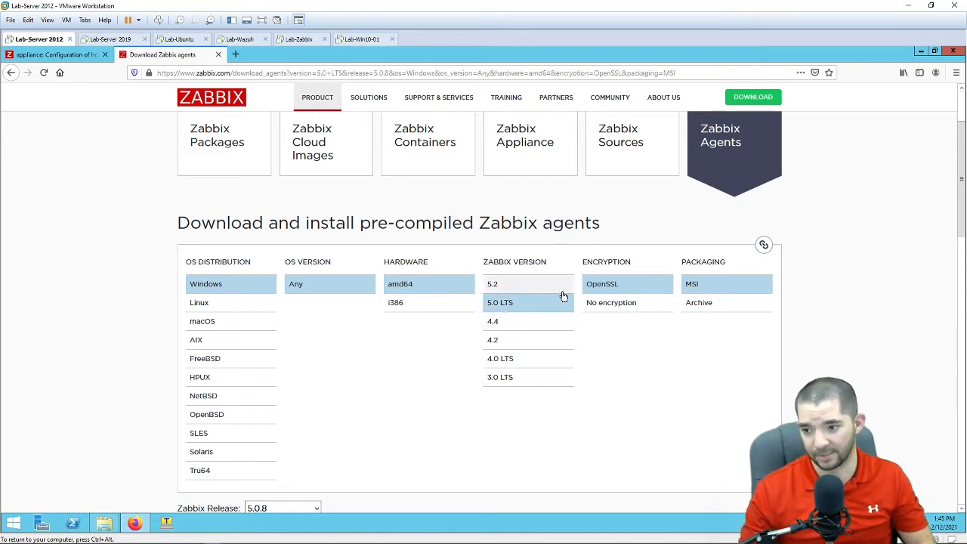
click(498, 286)
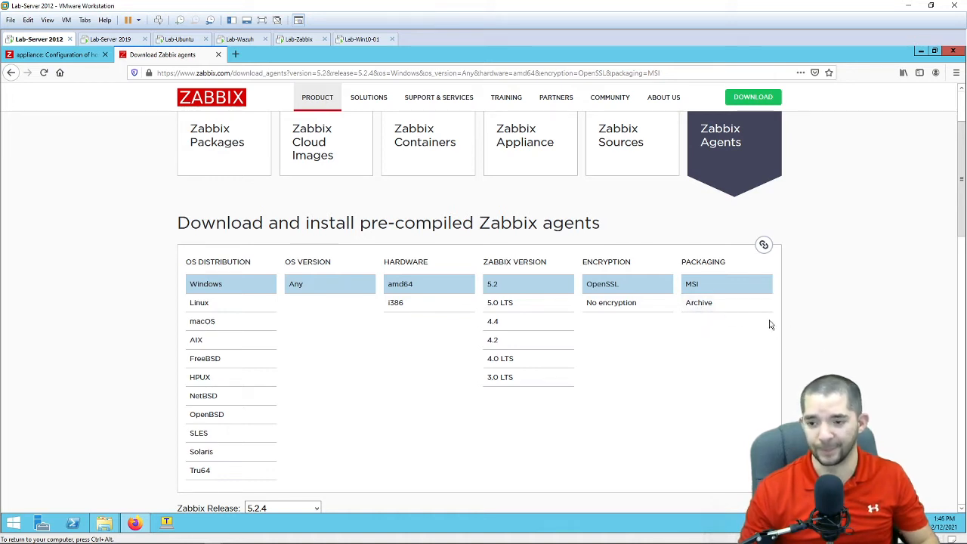
click(105, 526)
Step: Launch the downloaded Zabbix agent installer and accept the license agreement
click(342, 203)
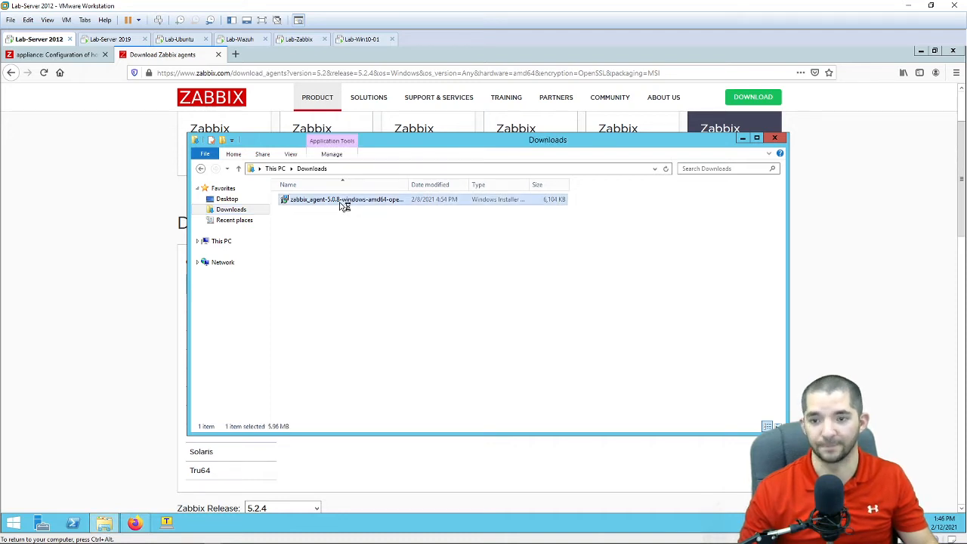
double_click(344, 201)
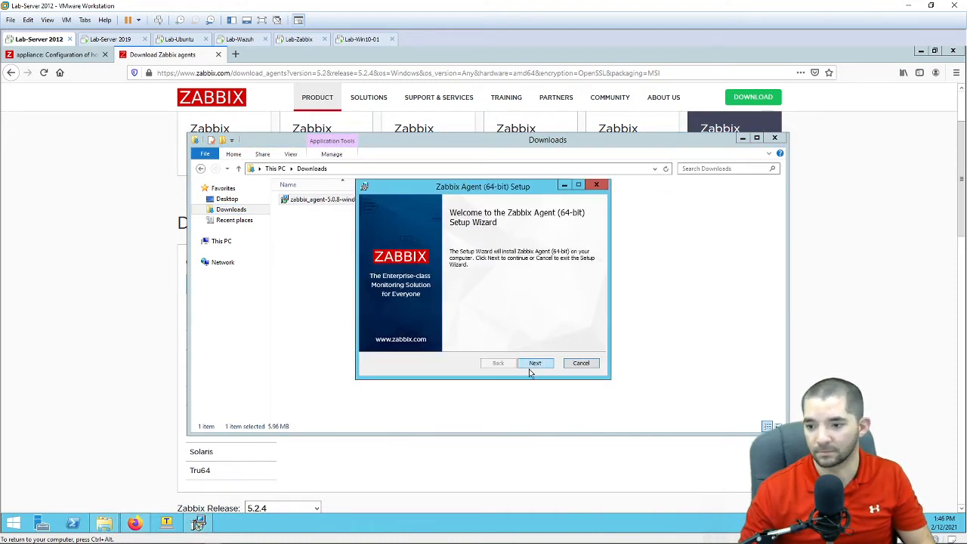
click(534, 363)
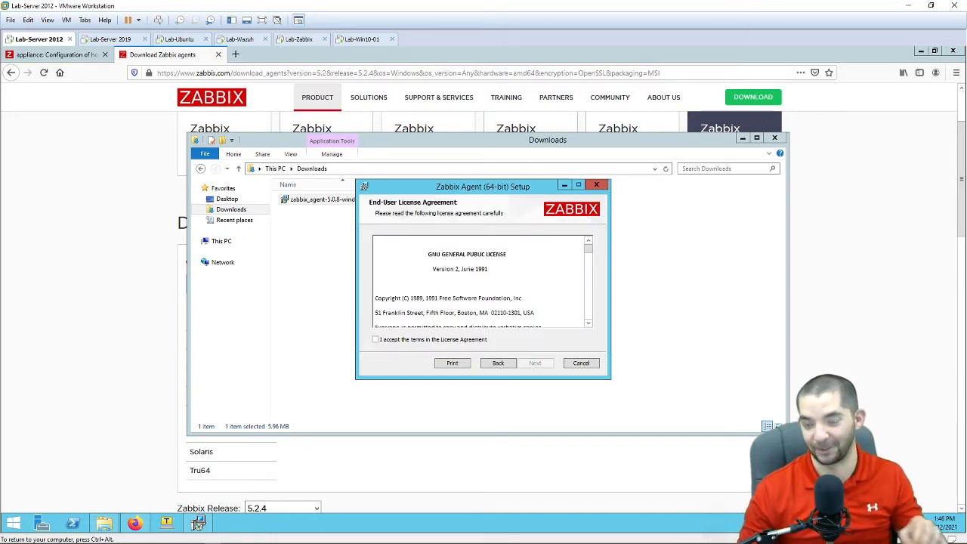
click(467, 343)
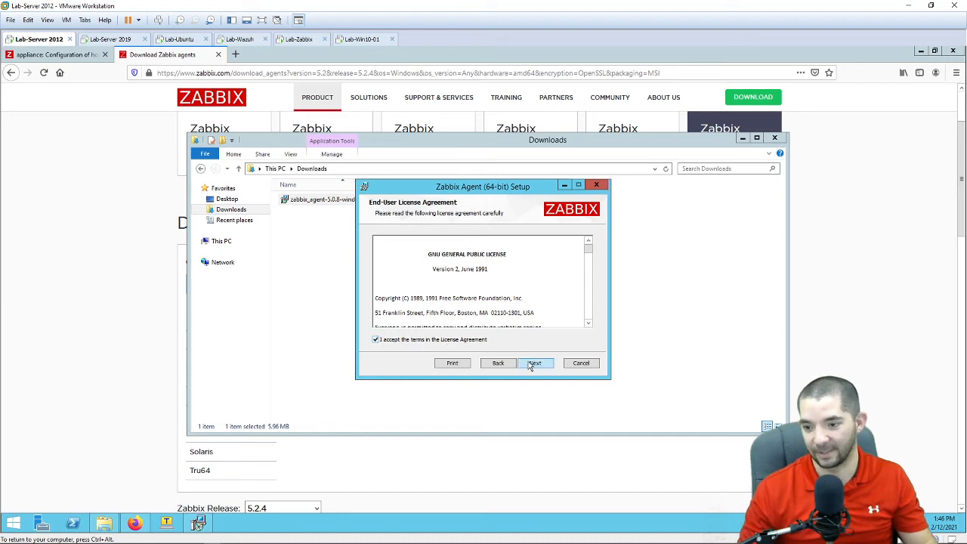
click(534, 363)
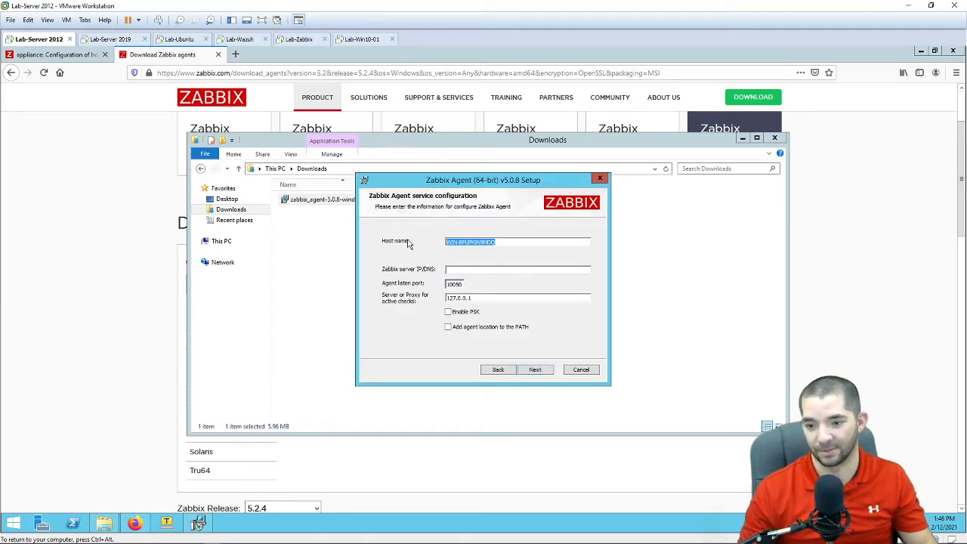
Step: Set host name 'Lab-Server 2012' and Zabbix server and active checks server to 10.1.1.101
click(500, 241)
drag(500, 242, 438, 248)
text(Lab)
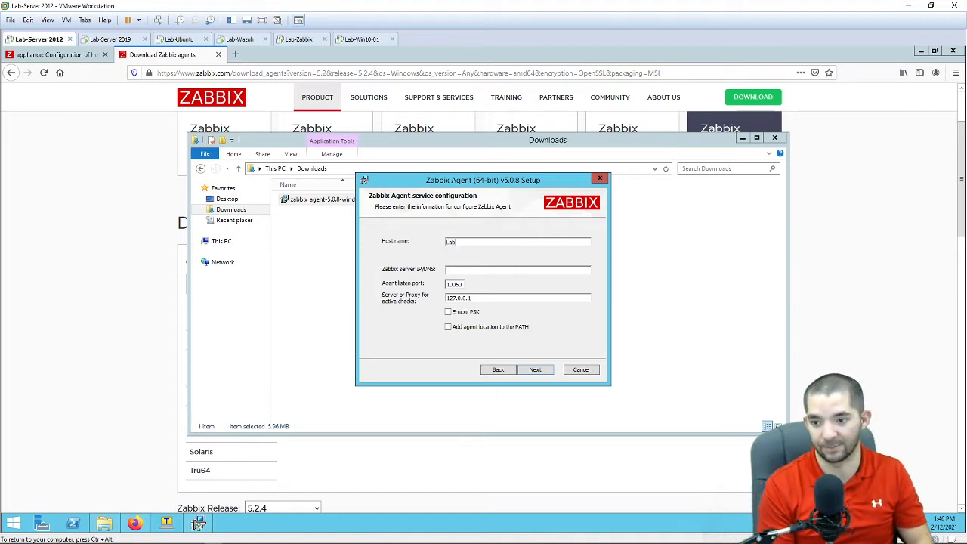
text(-Server )
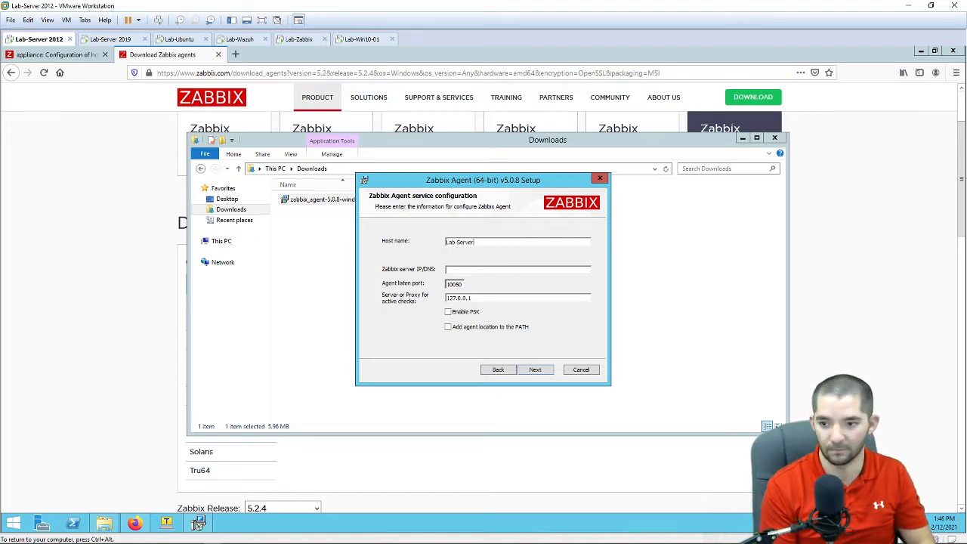
text(2012)
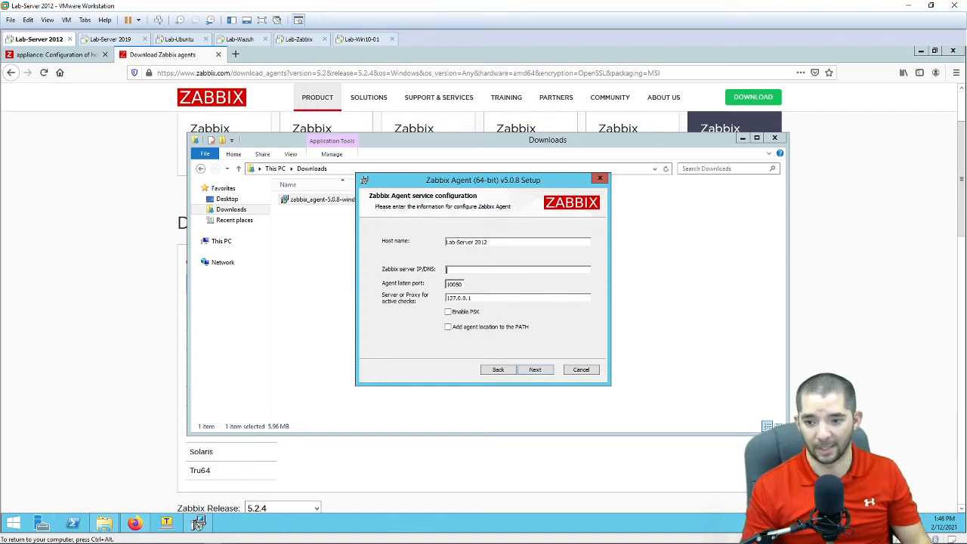
text(10)
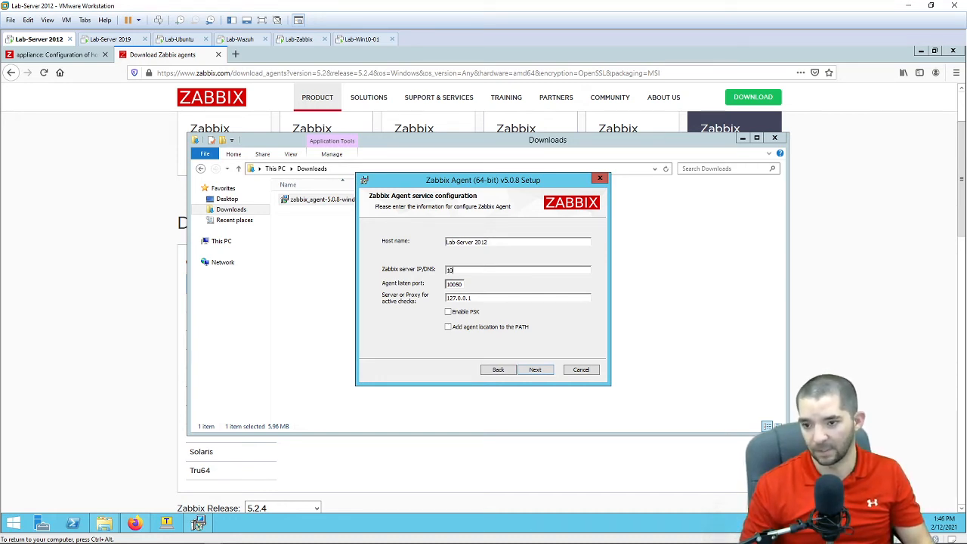
text(.1.1)
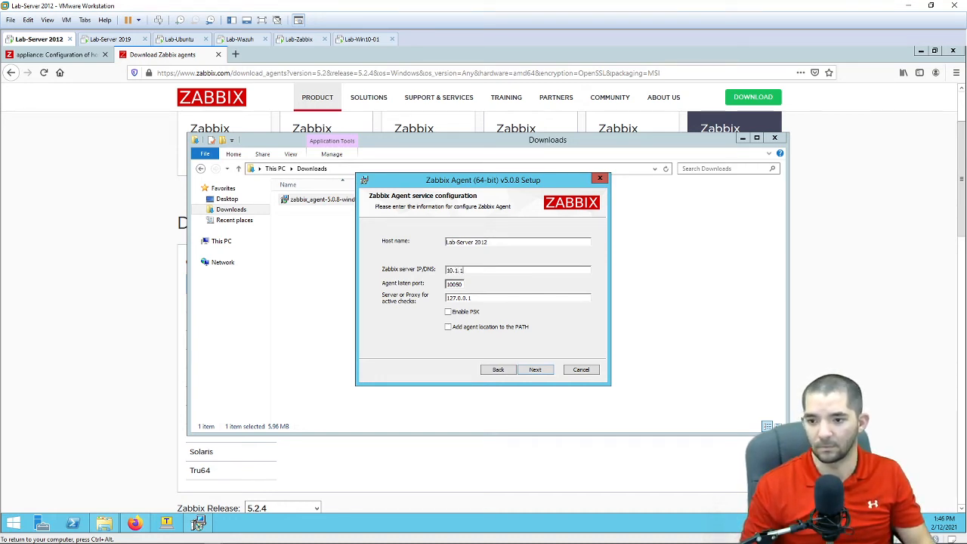
text(.101)
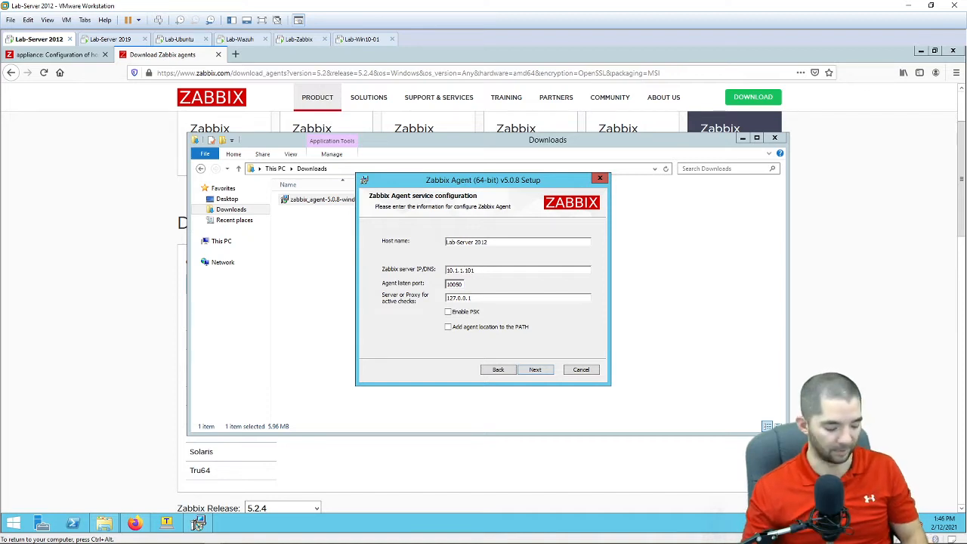
key(ctrl+a)
key(ctrl+c)
key(Tab)
key(Tab)
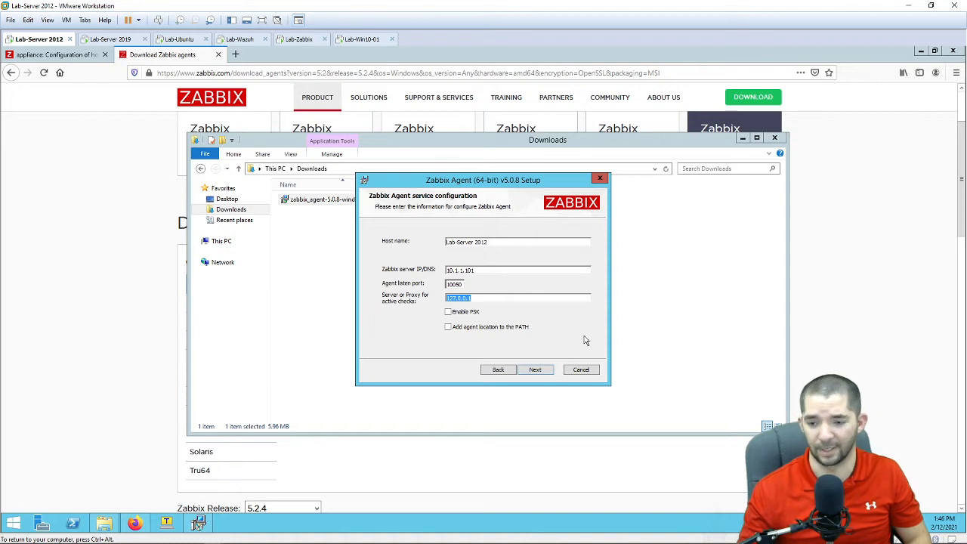
key(ctrl+v)
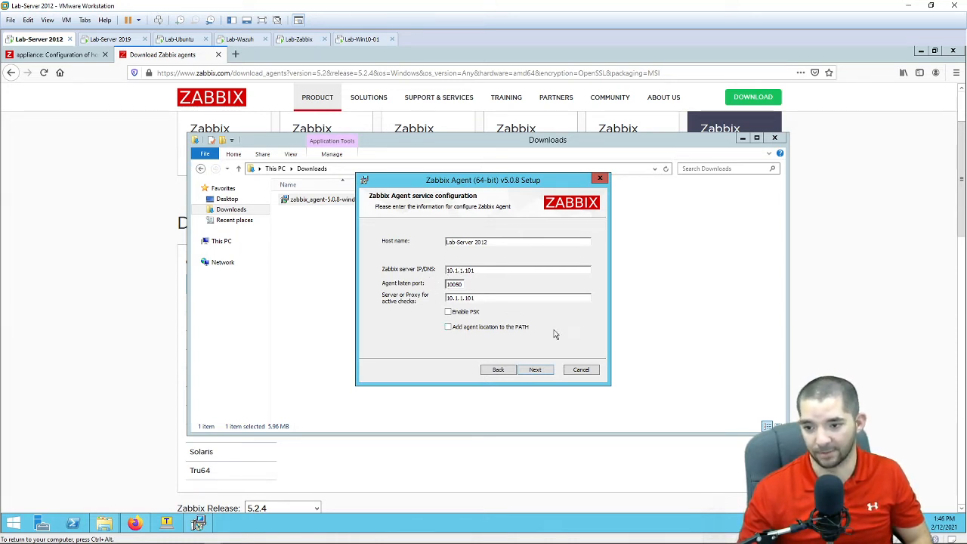
Step: Install the agent with default features, finish the wizard, and bring up the Start screen
click(539, 371)
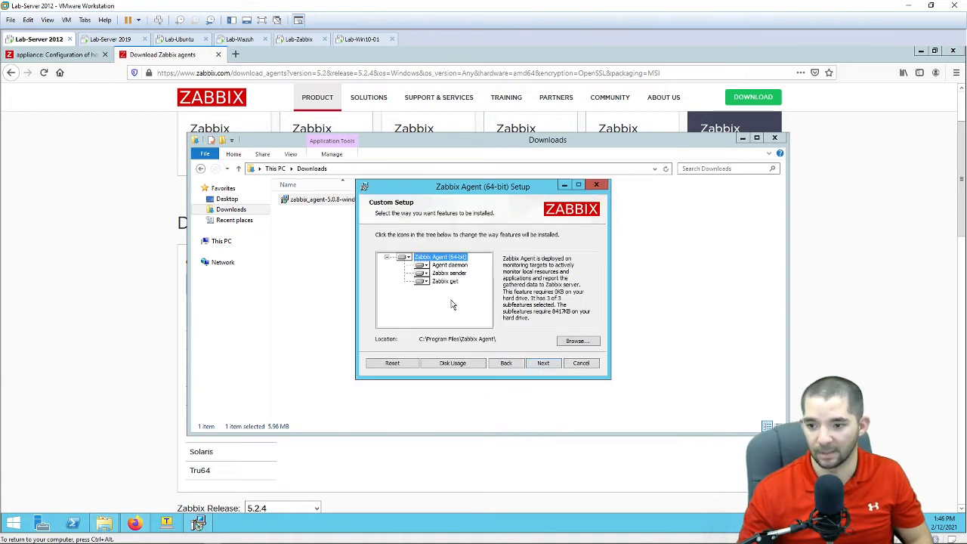
click(538, 367)
click(527, 363)
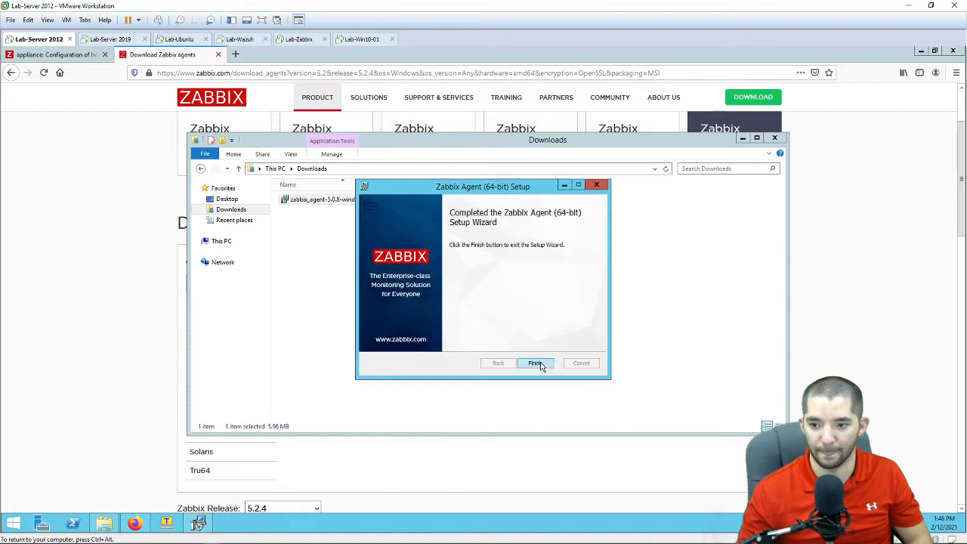
click(536, 365)
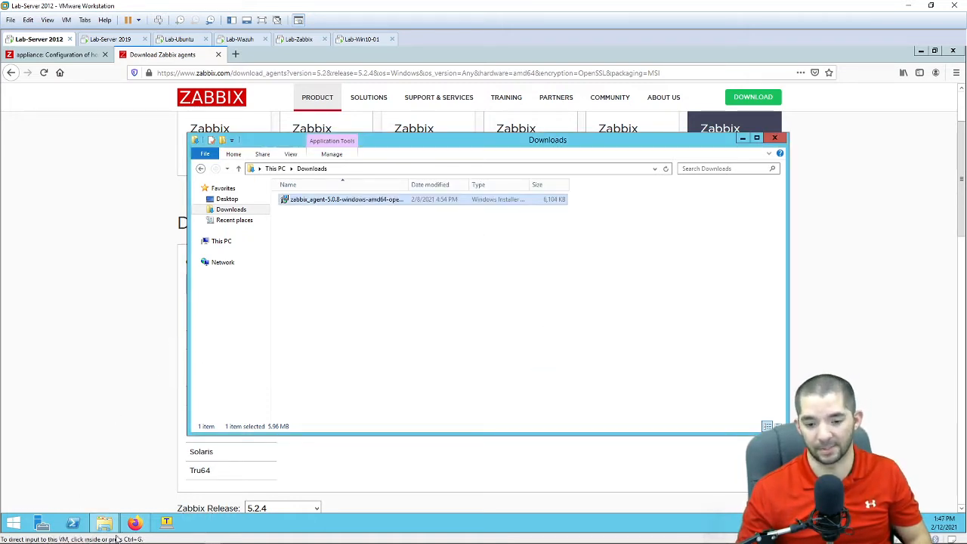
click(12, 523)
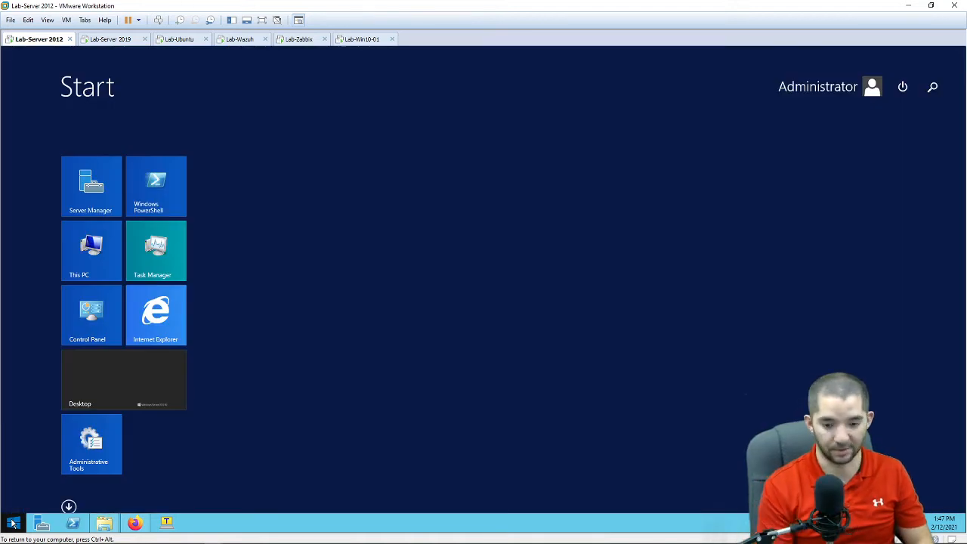
Step: Open Command Prompt from a 'cmd' search and run ipconfig, showing IPv4 address 10.1.1.66
text(cmd)
key(Return)
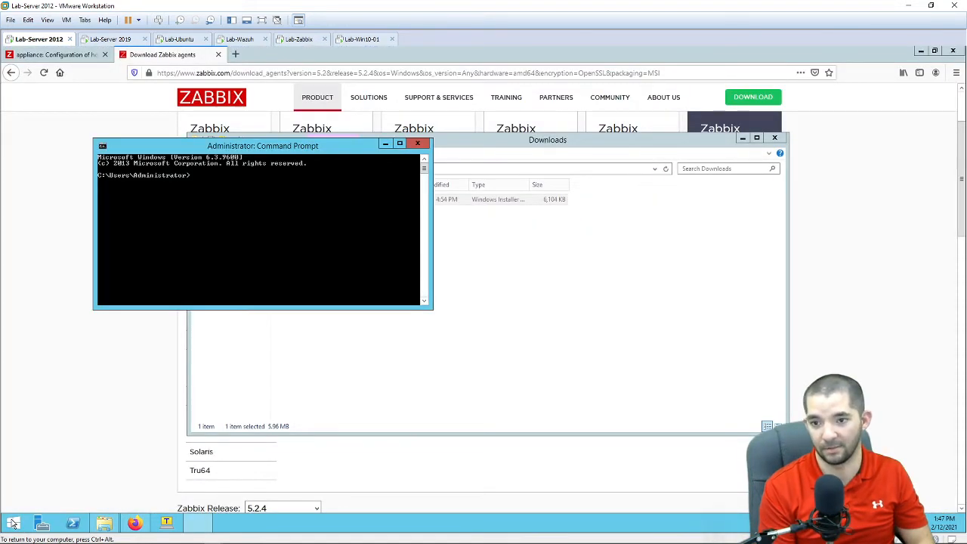
text(ipco)
key(BackSpace)
key(BackSpace)
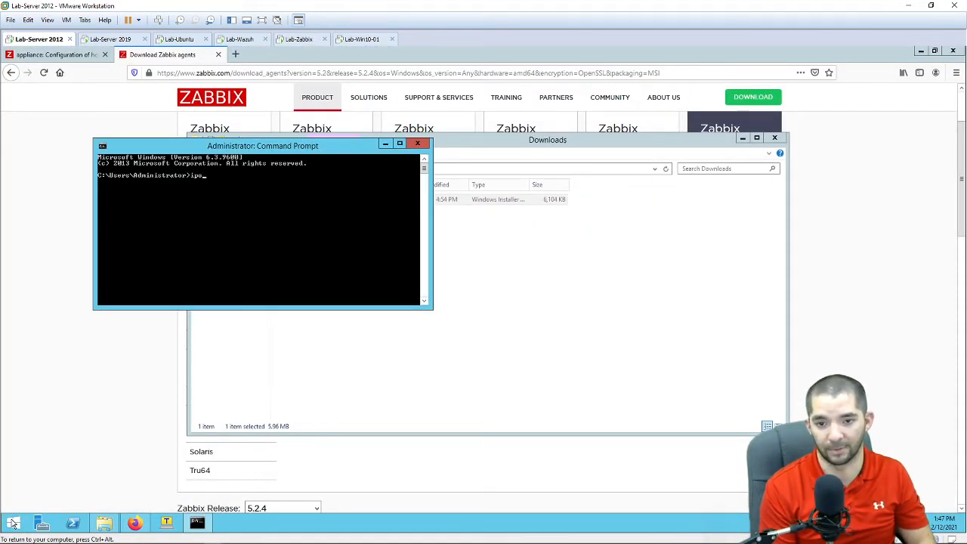
text(config)
key(Return)
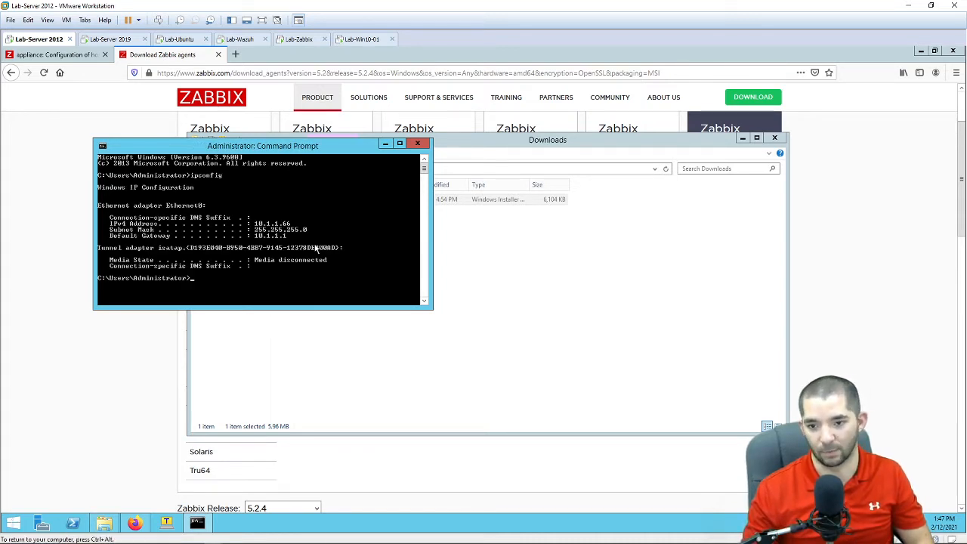
Step: Create a new host named 'Lab-Server 2012' in the Templates/Operating systems group
click(66, 53)
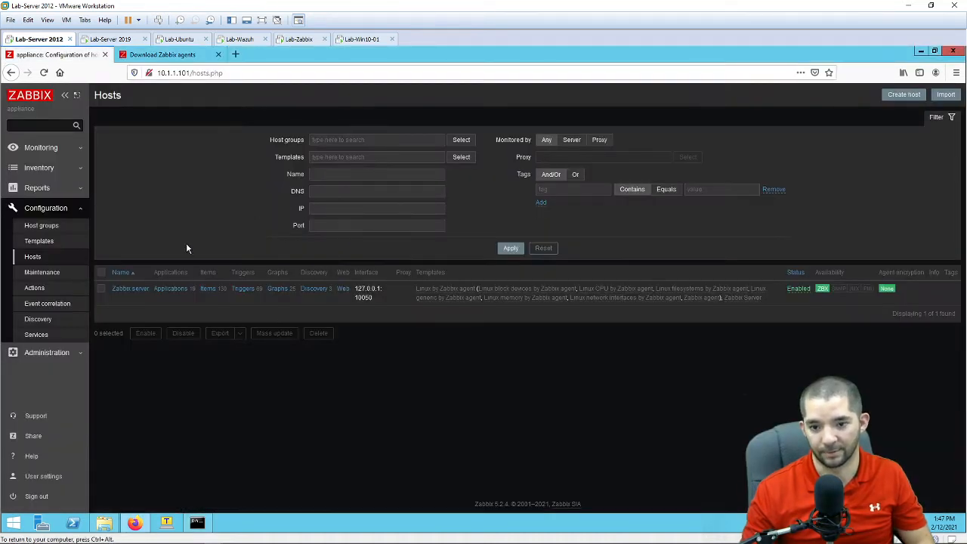
click(900, 97)
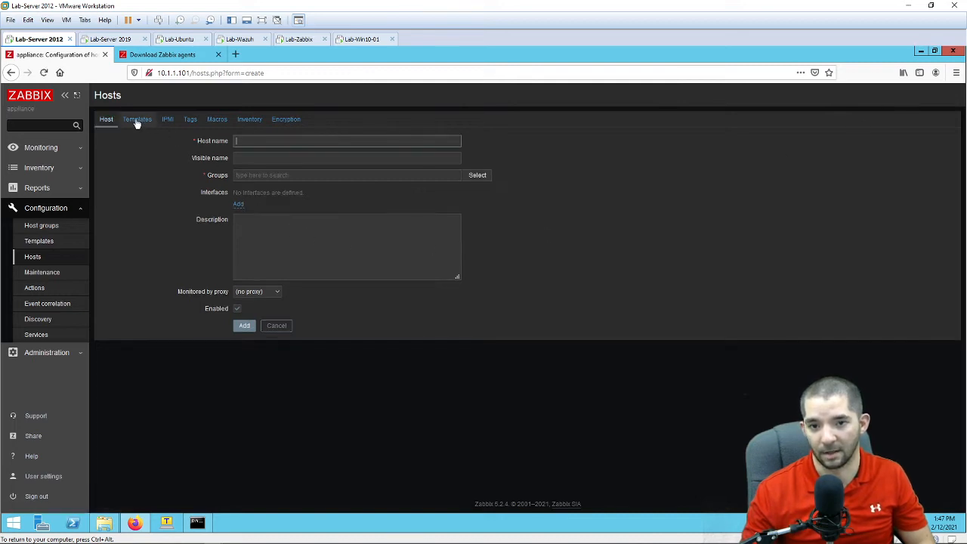
click(240, 141)
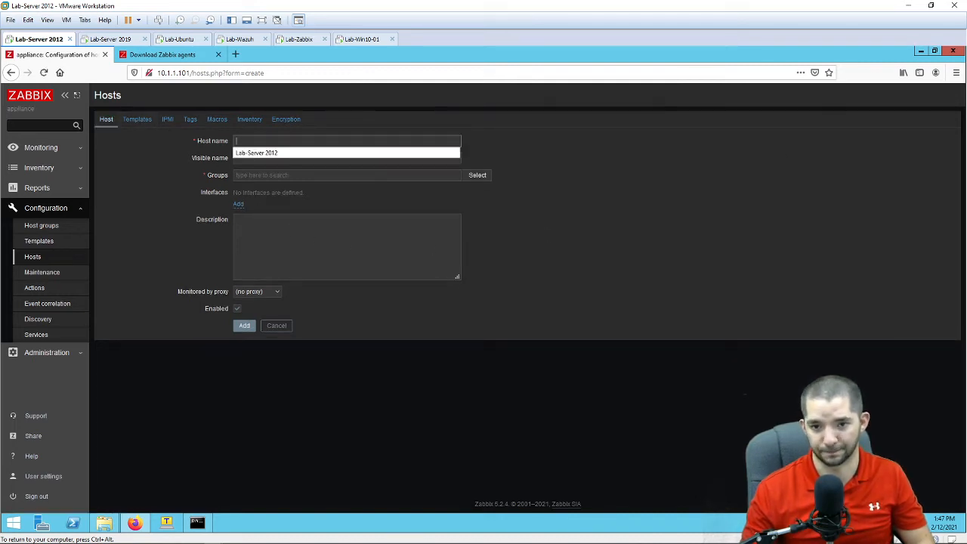
click(283, 153)
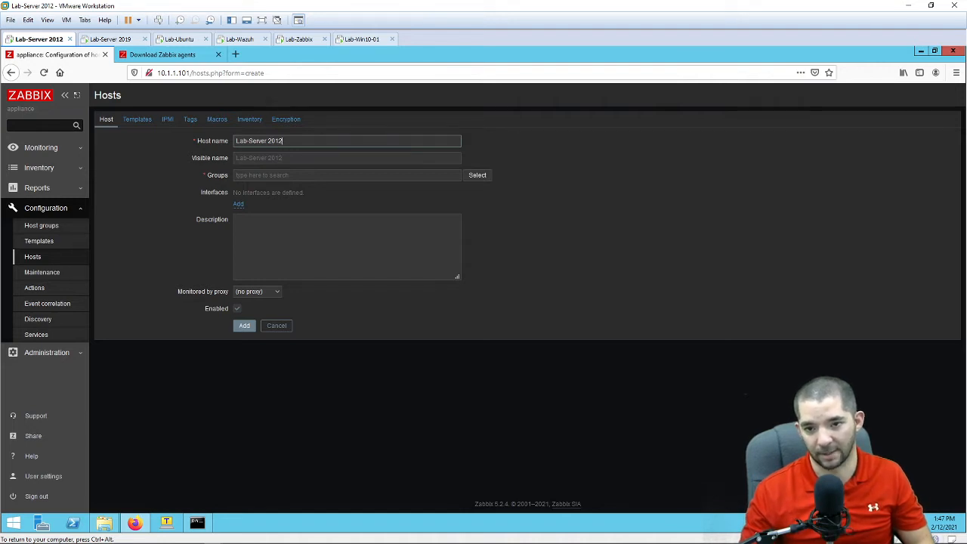
click(471, 176)
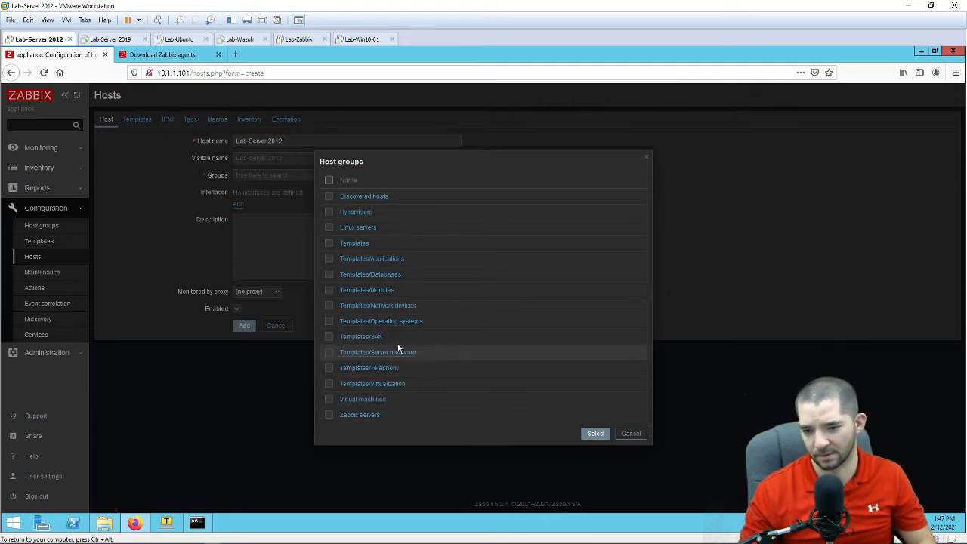
click(398, 321)
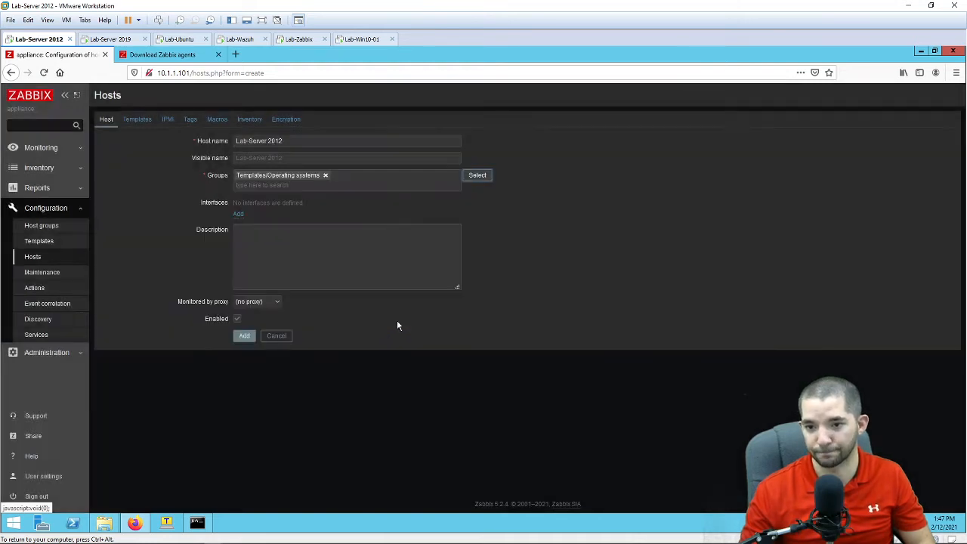
Step: Add an Agent interface at IP 10.1.1.66, port 10050, to the host
click(238, 214)
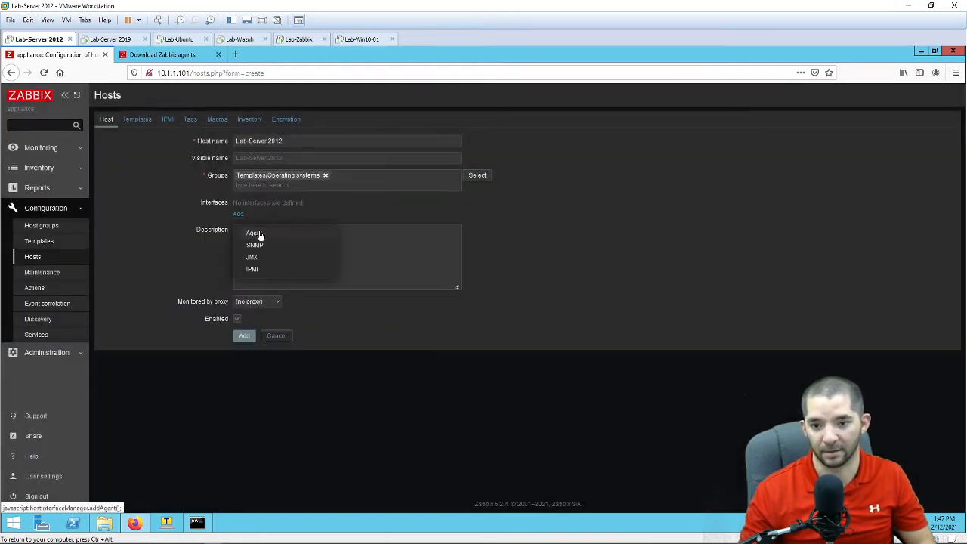
click(257, 233)
triple_click(287, 217)
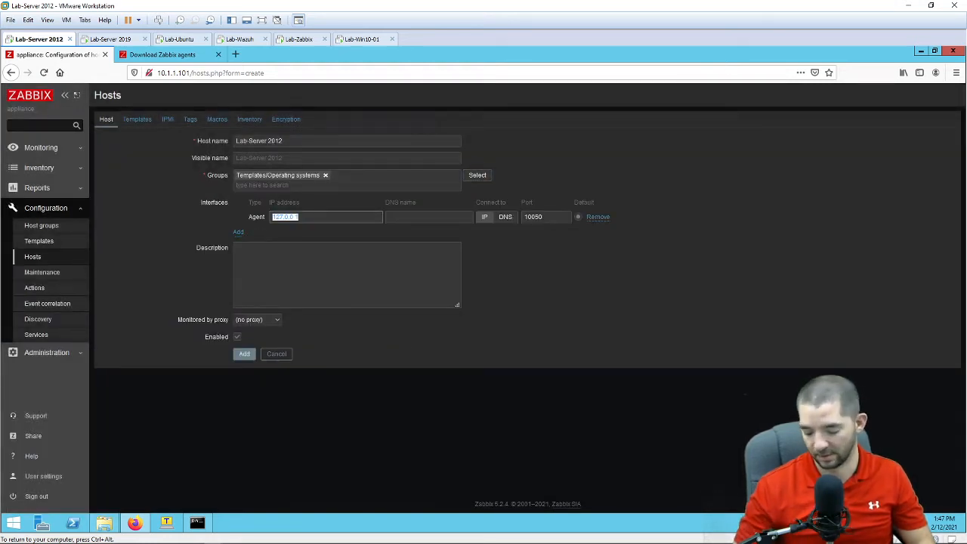
text(10.1.1.)
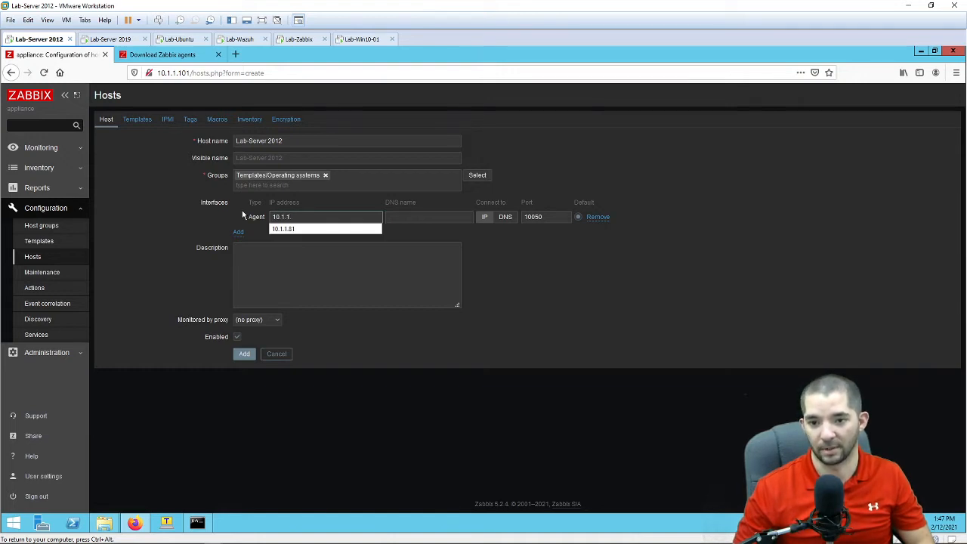
text(66)
click(559, 301)
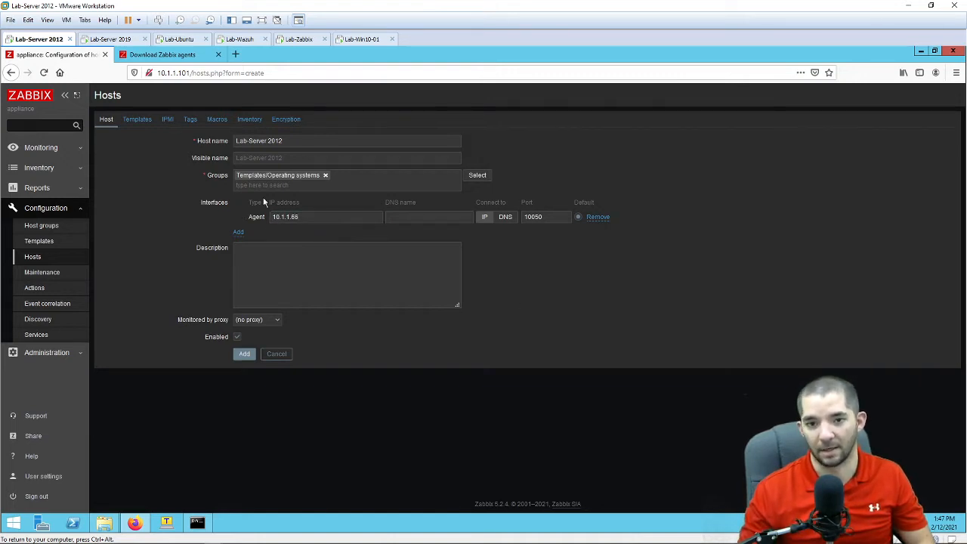
click(137, 120)
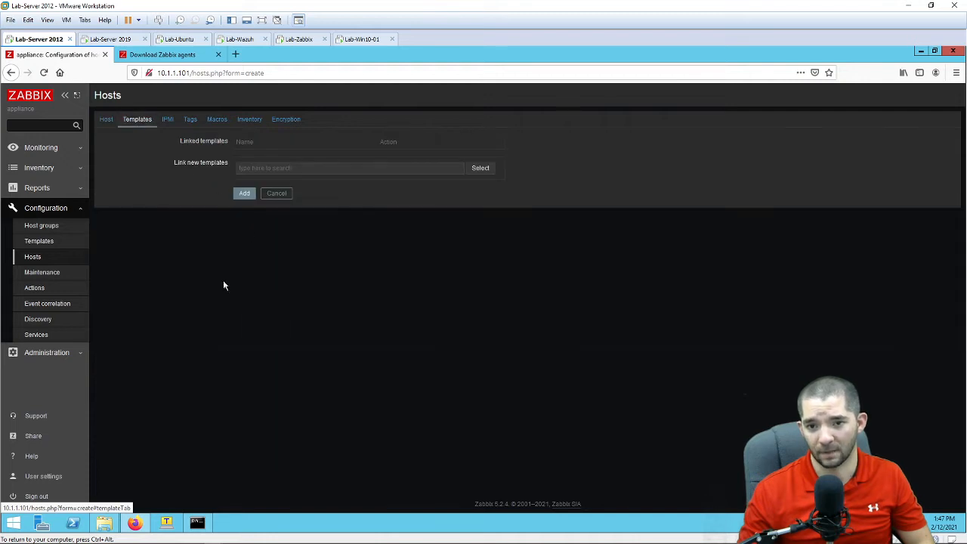
Step: Link the Windows by Zabbix agent template via a 'win' search and add Lab-Server 2012
click(302, 168)
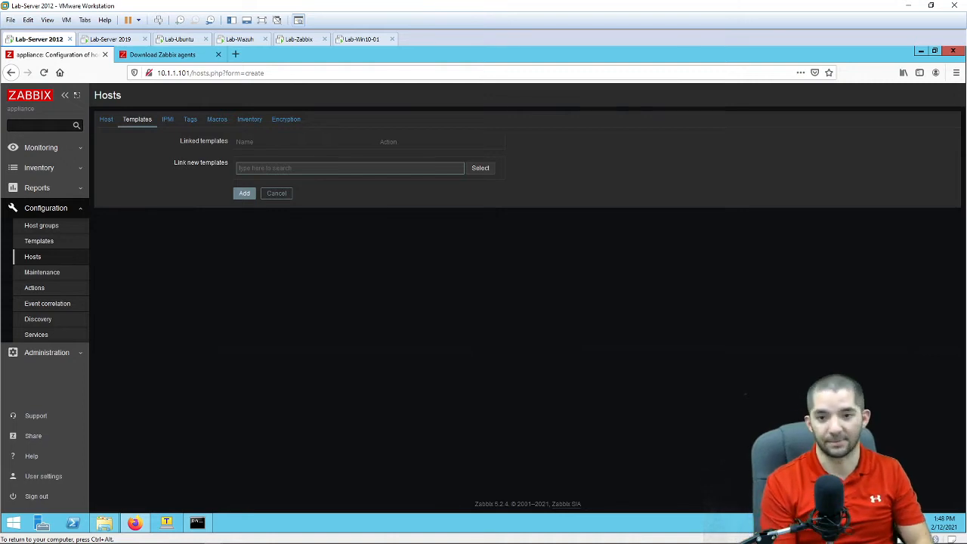
key(BackSpace)
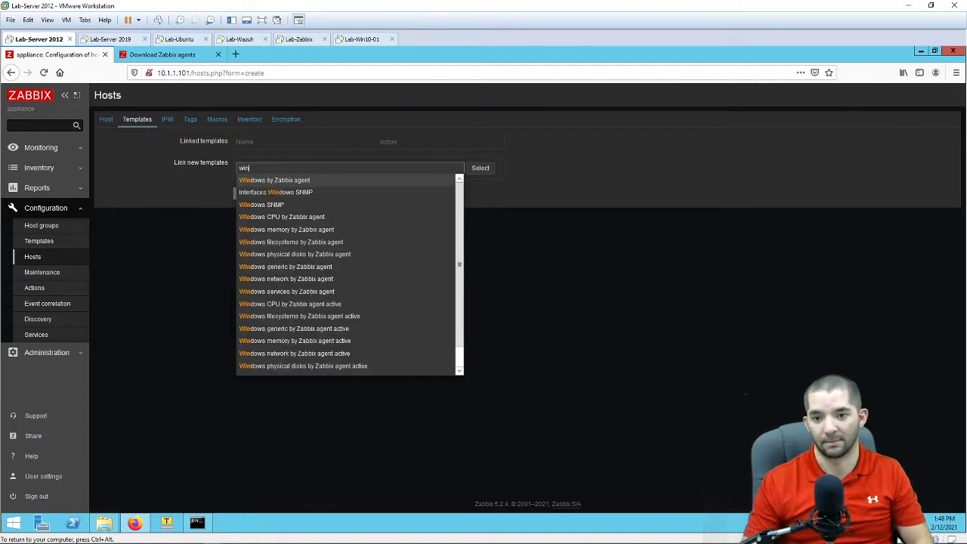
click(299, 182)
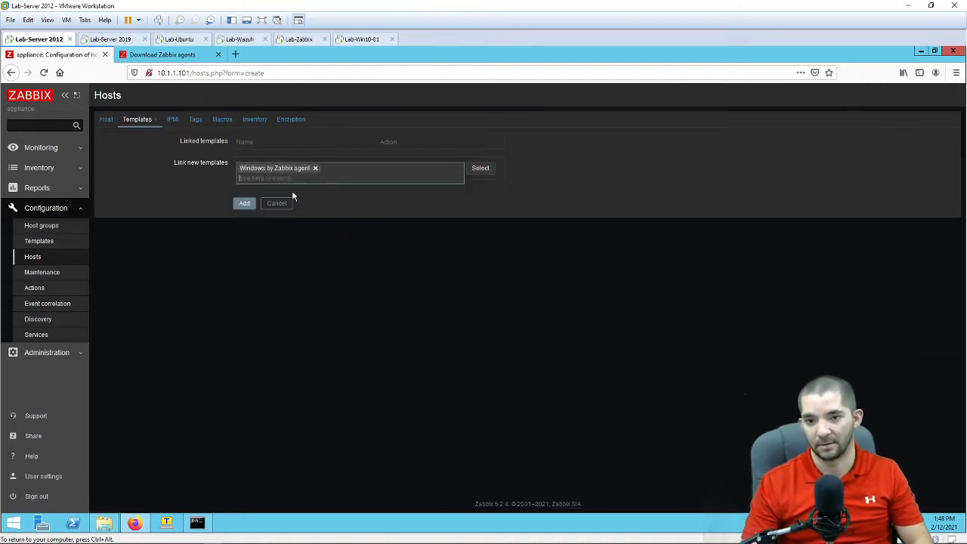
click(244, 203)
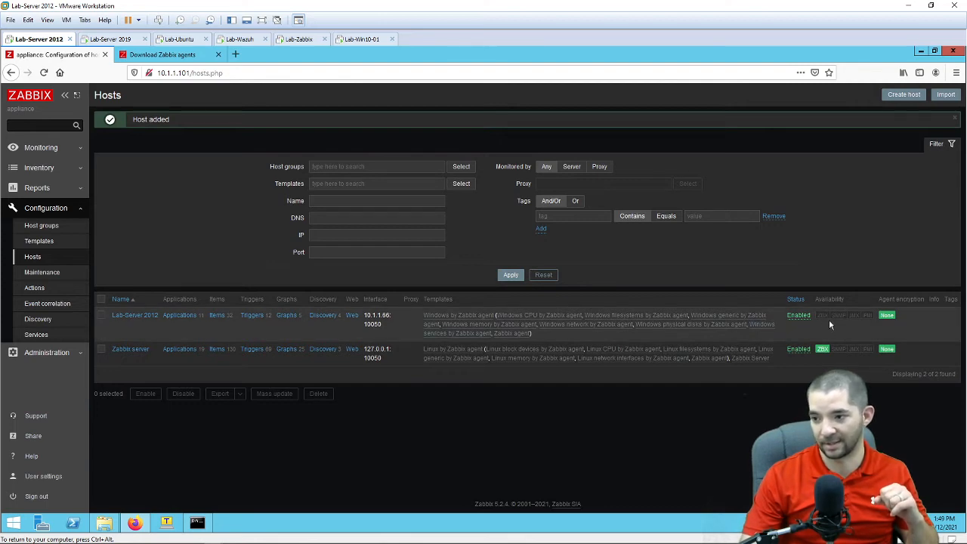
Step: Reload the hosts page, then open Lab-Server 2012's graphs from Monitoring > Hosts
click(44, 73)
click(610, 262)
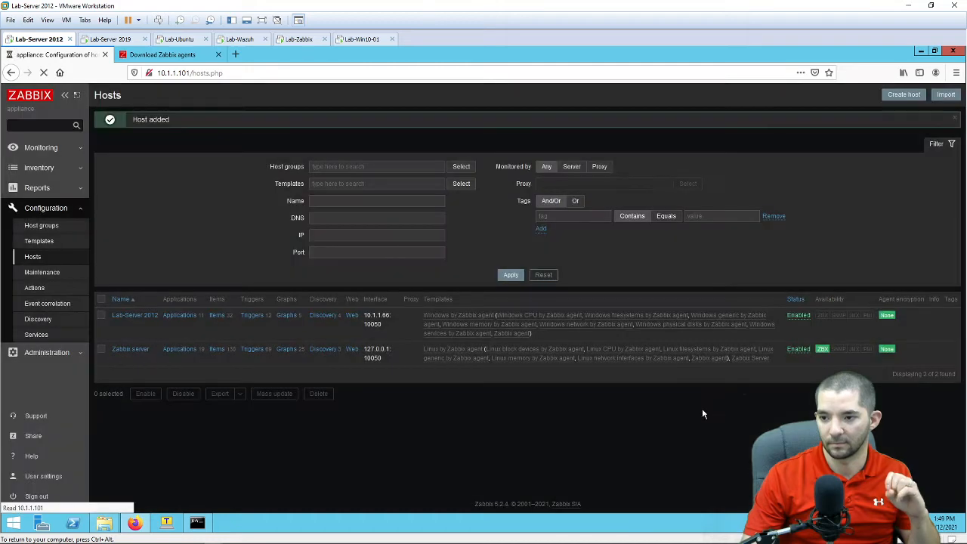
click(63, 146)
click(55, 199)
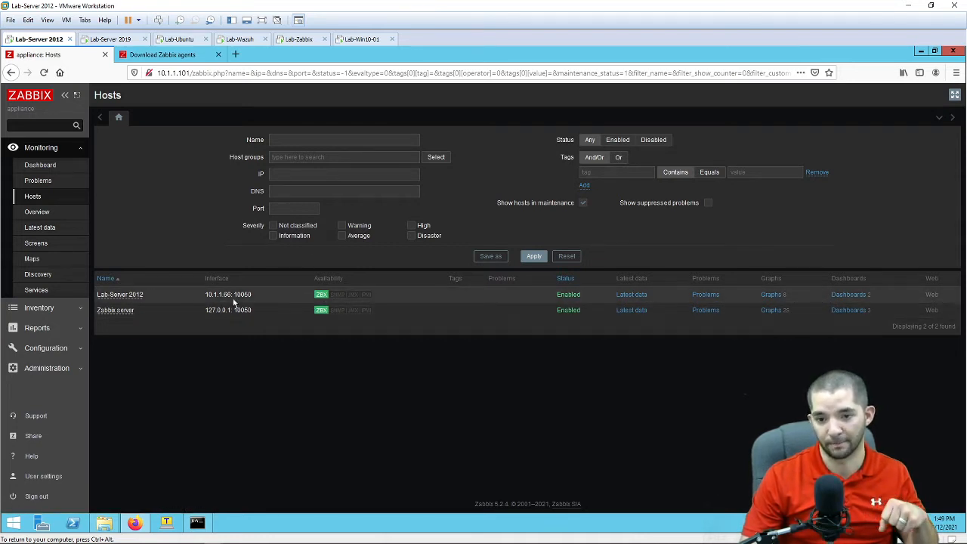
drag(252, 294, 230, 294)
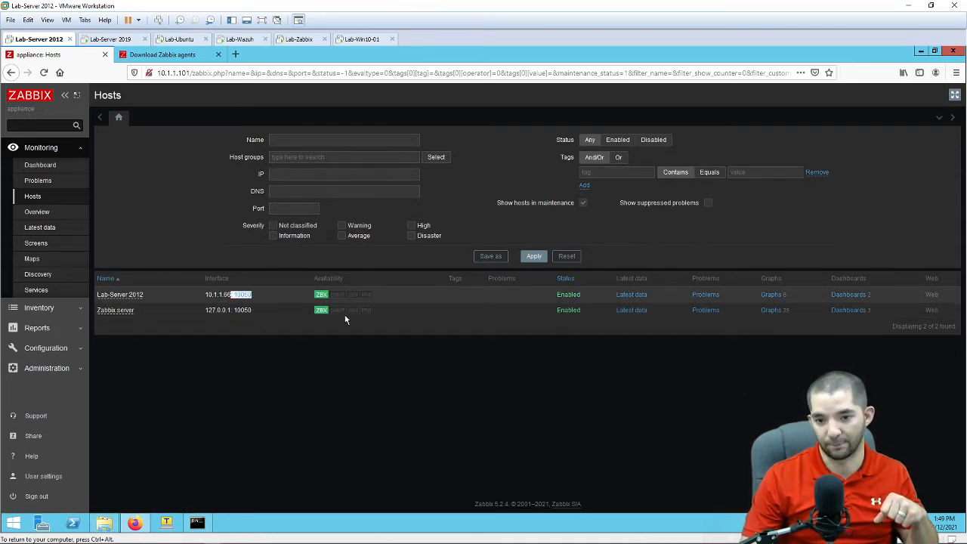
click(587, 346)
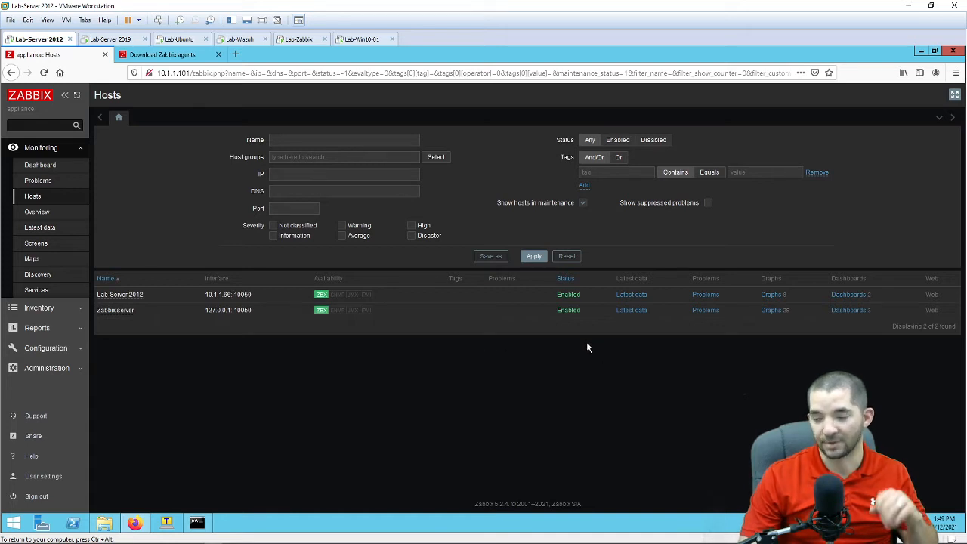
click(772, 296)
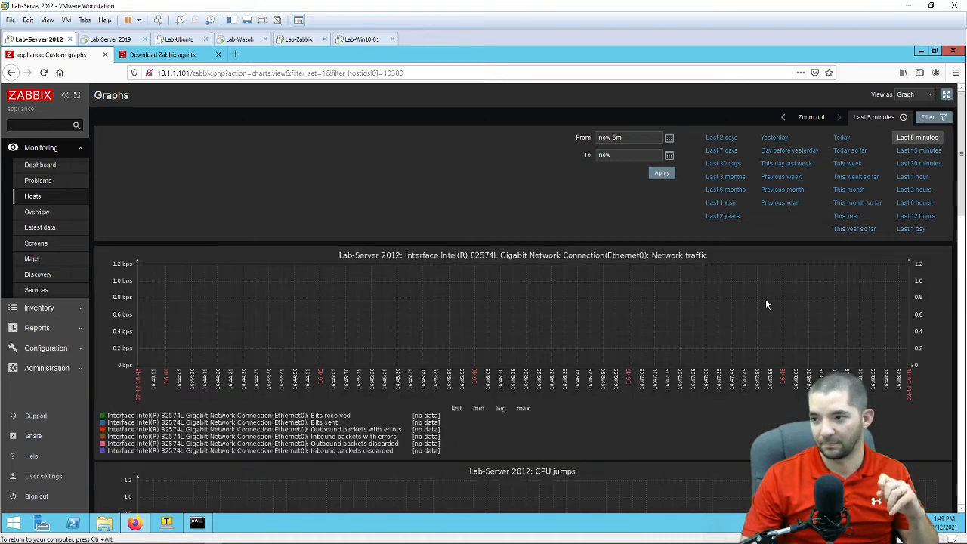
Step: View Lab-Server 2012's graphs over the last 30, 5 and 15 minutes, then open Monitoring > Dashboard
scroll(766, 298, down, 6)
scroll(761, 310, down, 3)
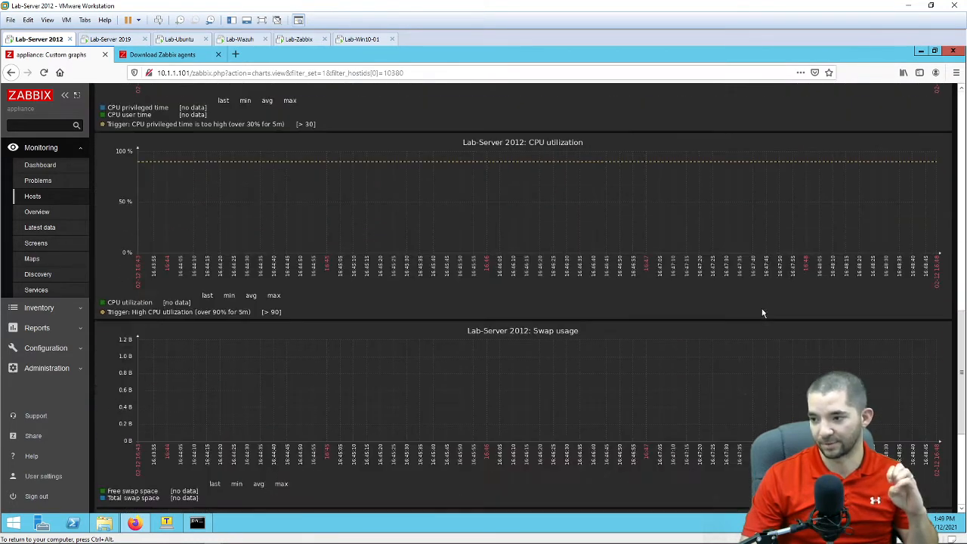
scroll(762, 310, down, 3)
scroll(759, 309, up, 7)
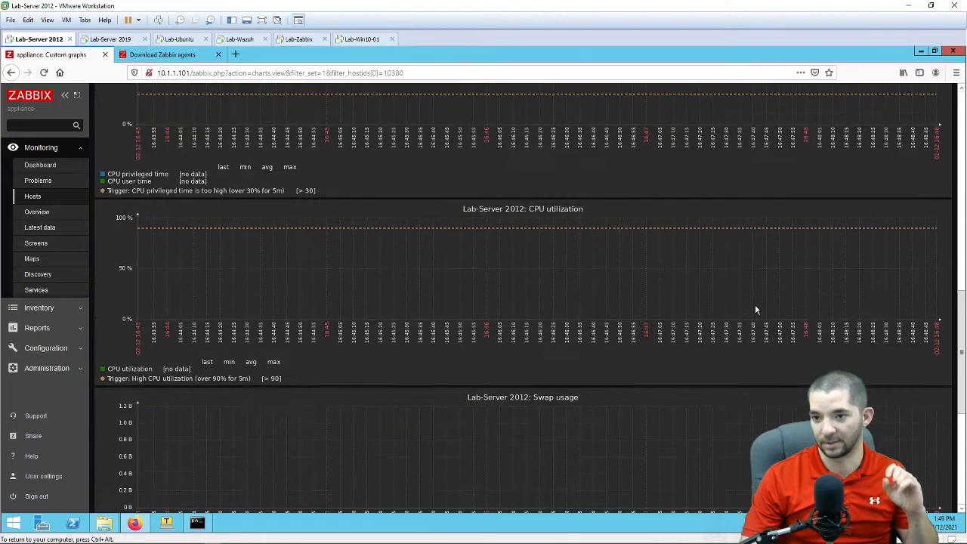
scroll(684, 352, up, 7)
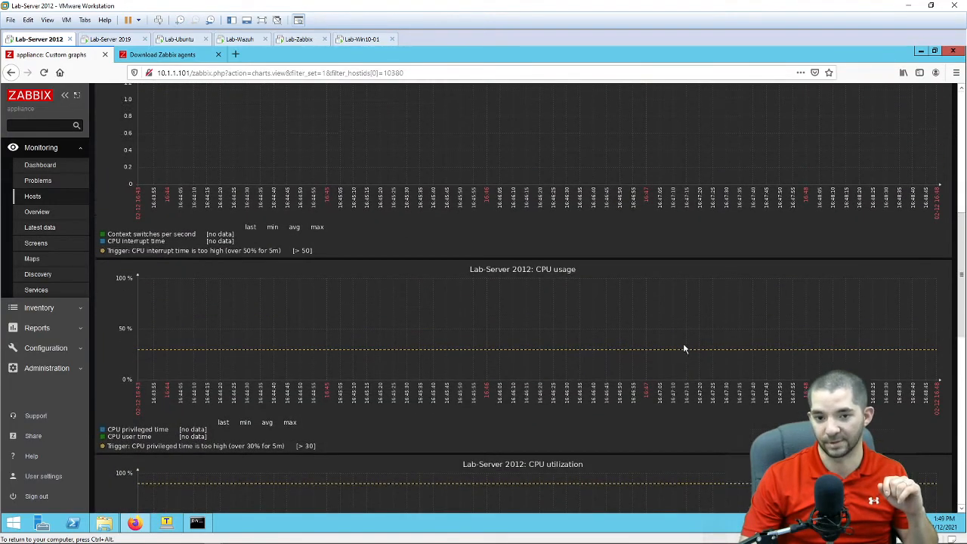
click(906, 163)
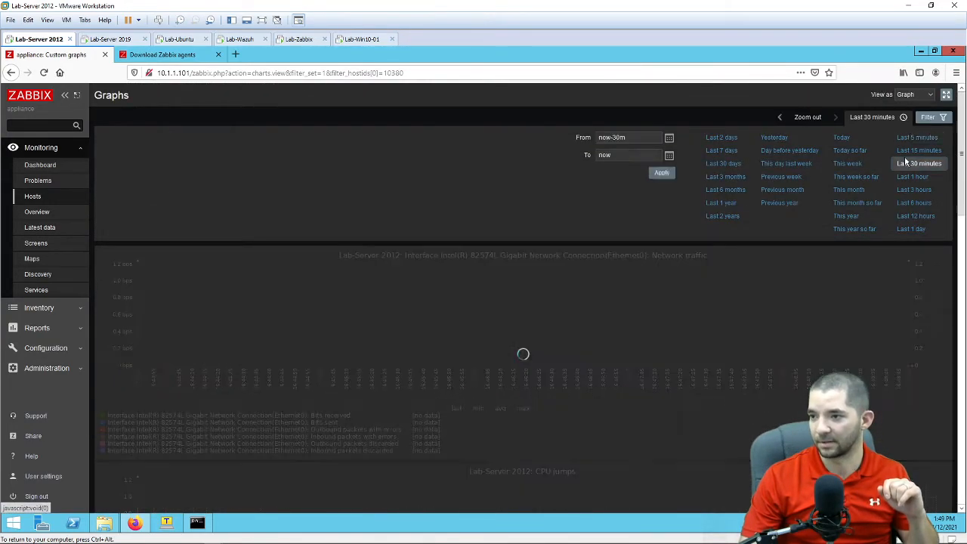
click(913, 139)
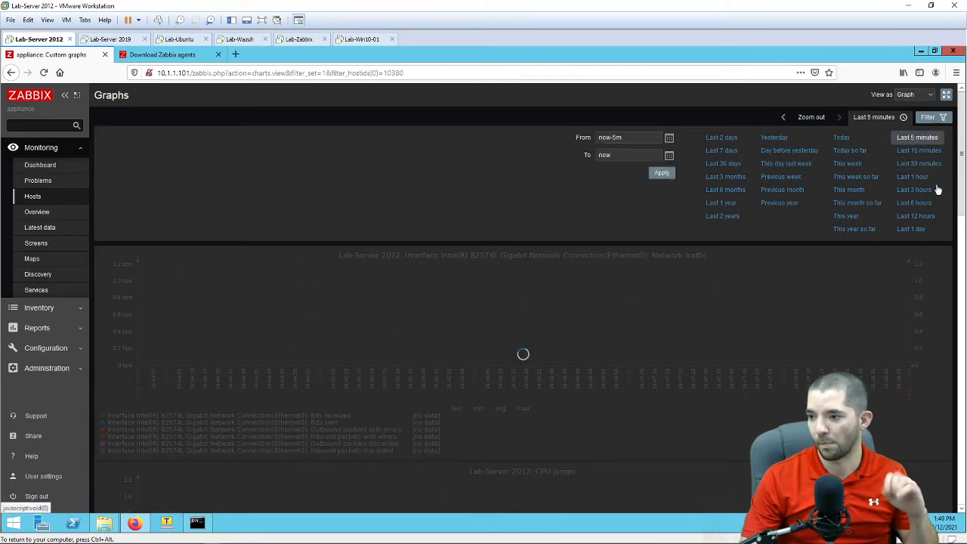
scroll(829, 366, down, 15)
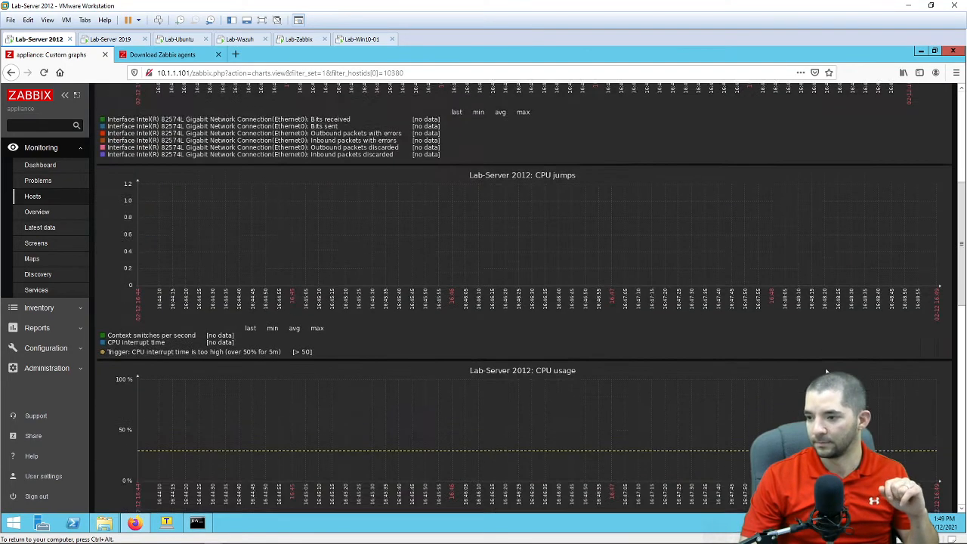
scroll(830, 366, up, 12)
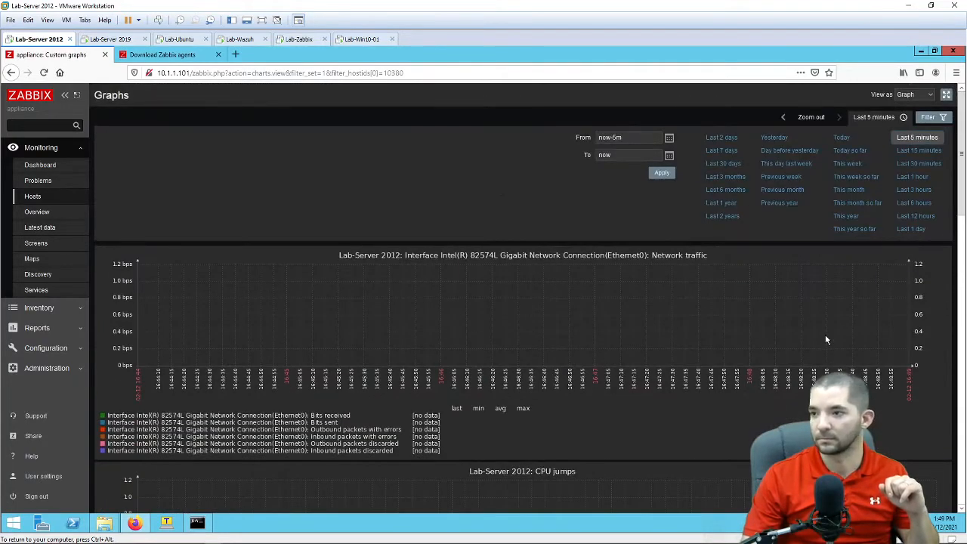
click(912, 155)
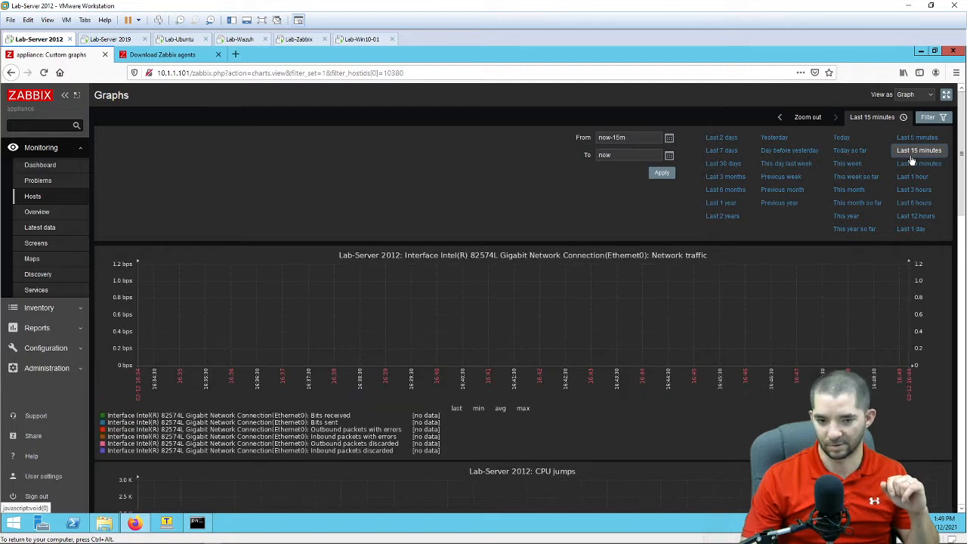
click(58, 168)
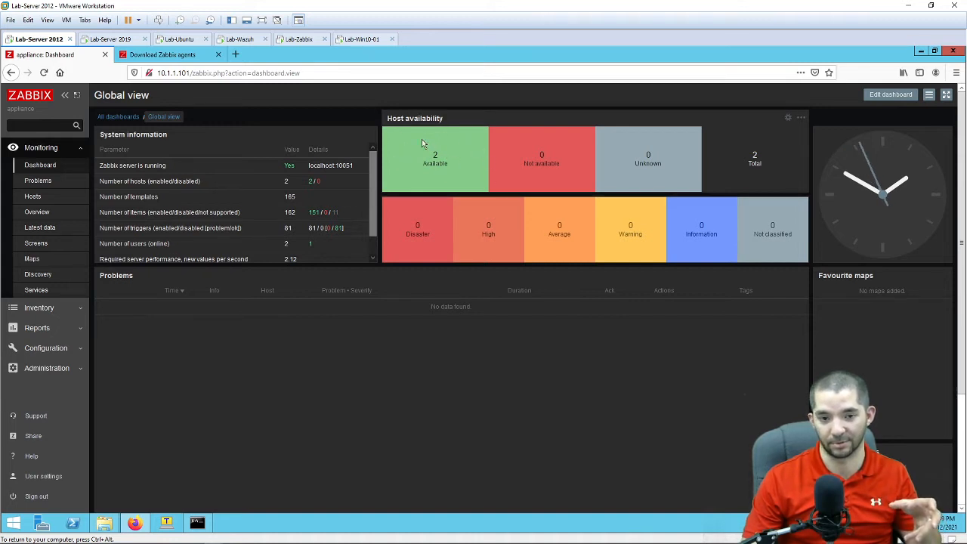
Step: Review Lab-Server 2012's graphs again via Monitoring > Hosts, then check Monitoring > Problems
click(50, 199)
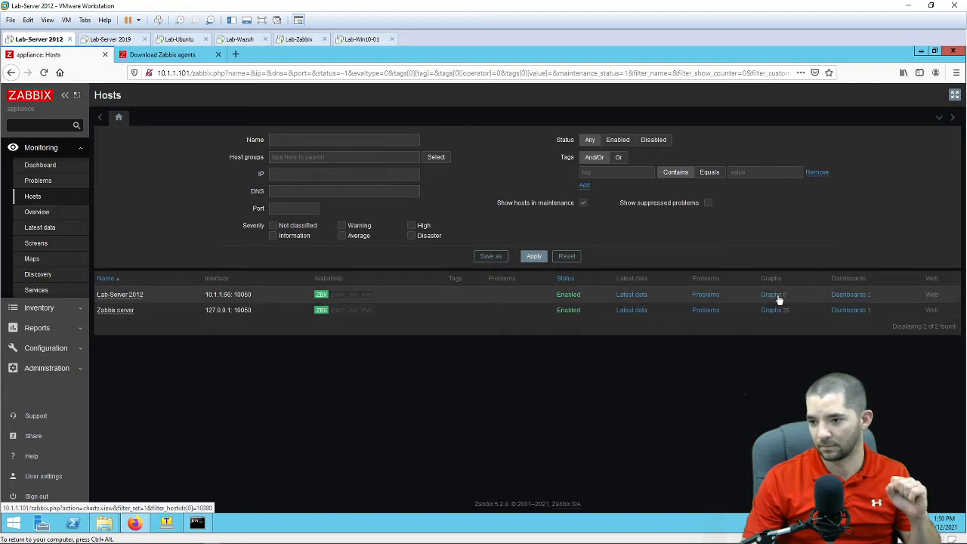
click(780, 299)
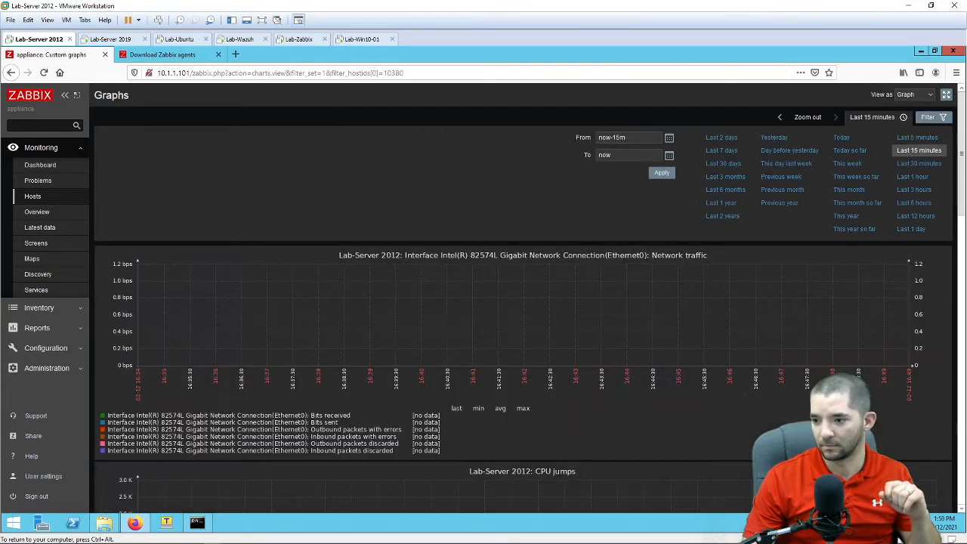
scroll(929, 386, down, 3)
scroll(929, 385, down, 3)
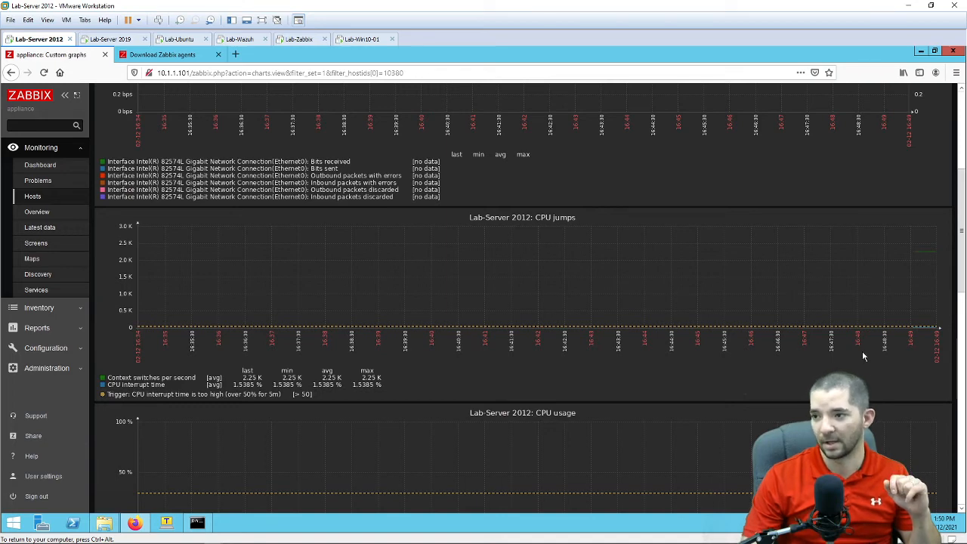
scroll(899, 265, up, 6)
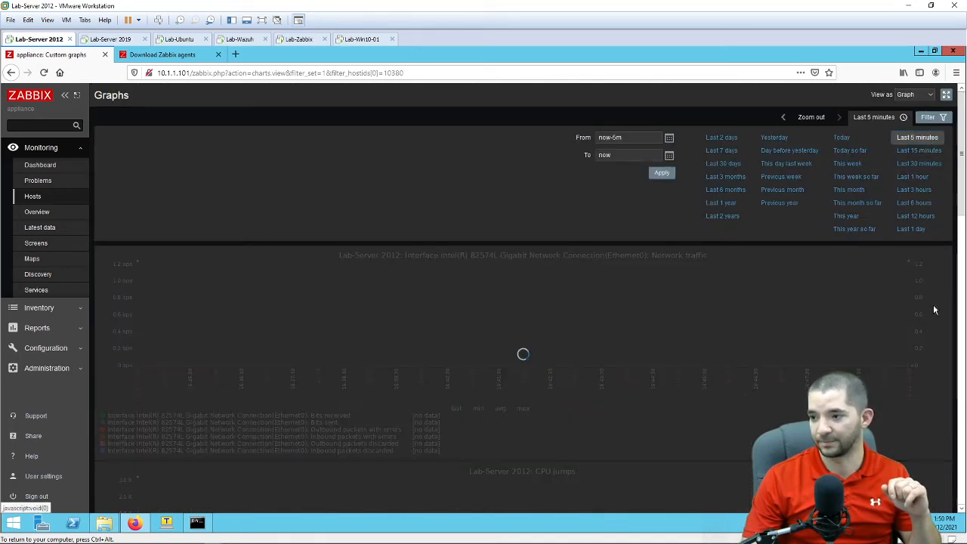
scroll(746, 381, down, 5)
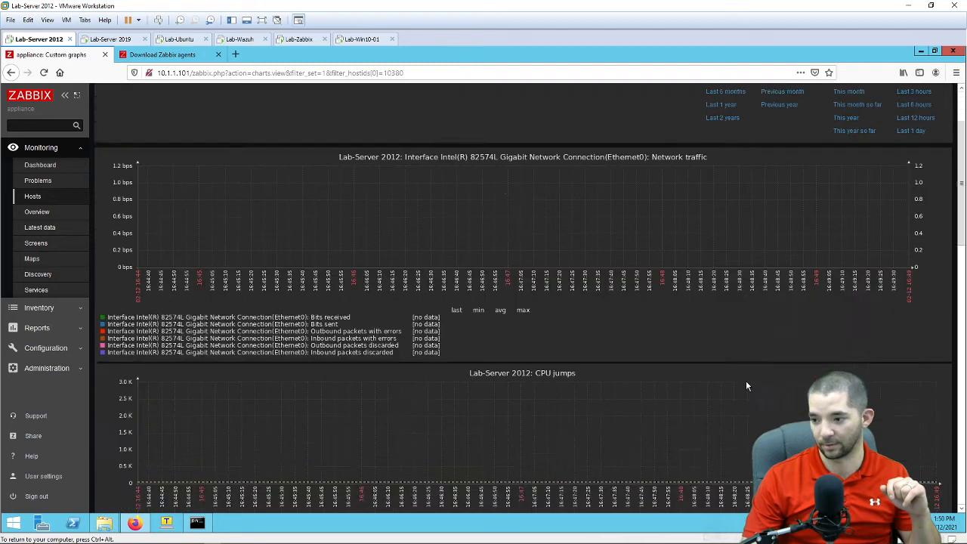
scroll(756, 334, up, 5)
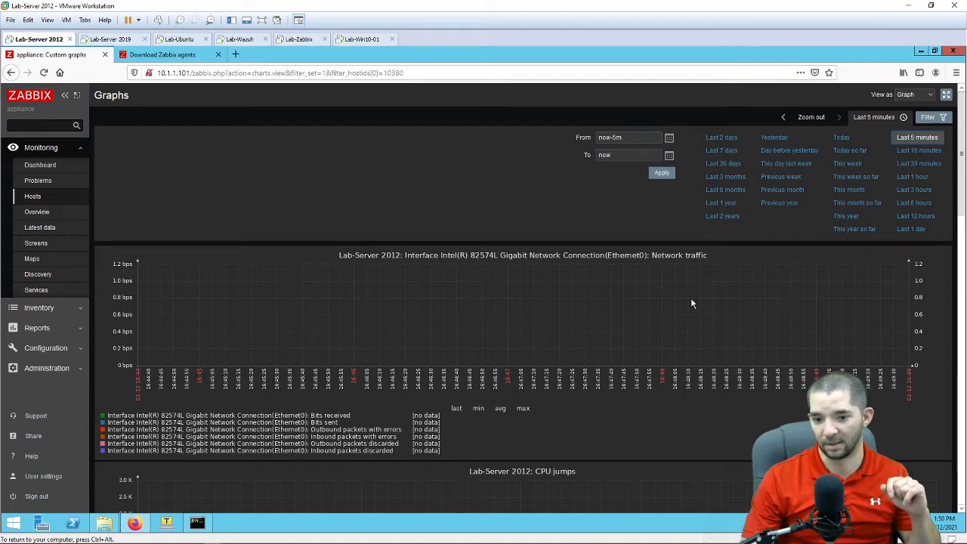
scroll(806, 362, down, 10)
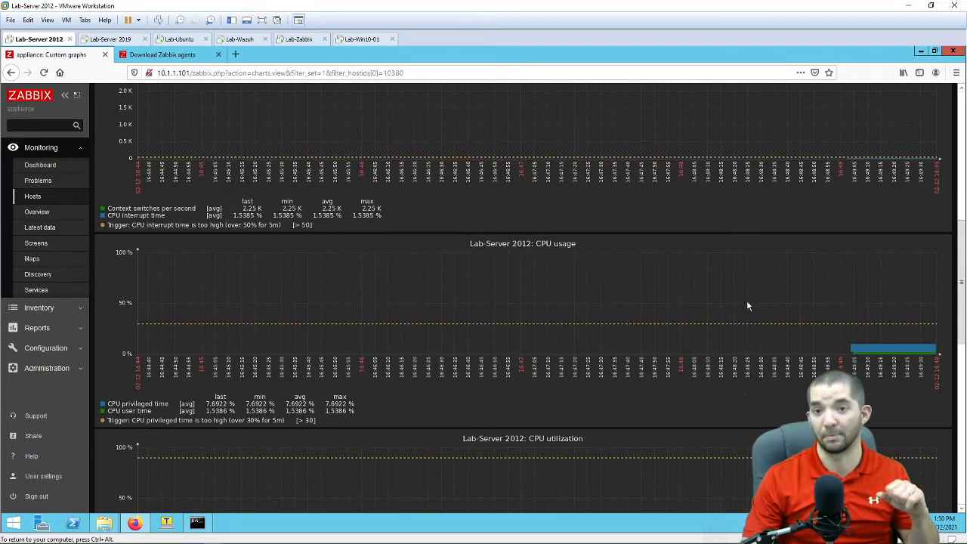
scroll(763, 314, down, 5)
scroll(782, 332, down, 5)
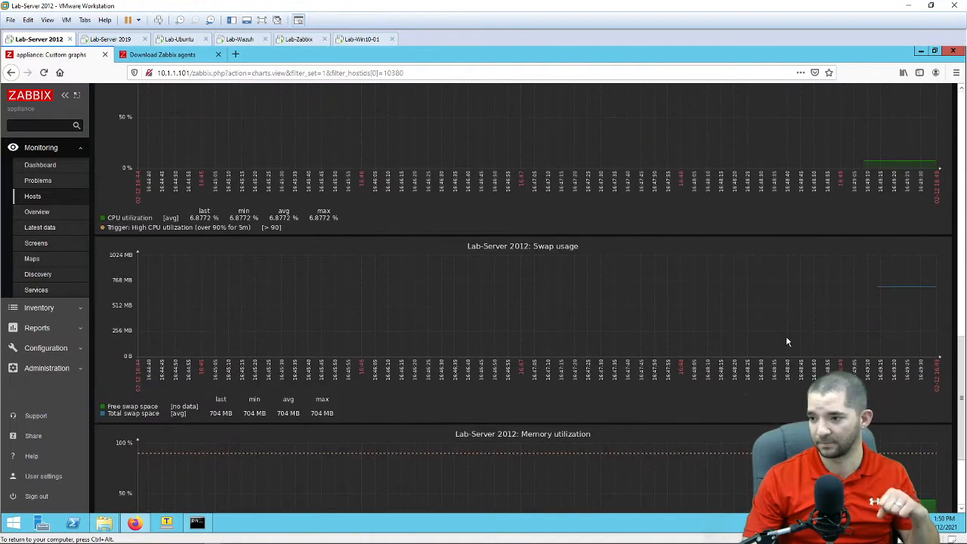
scroll(786, 340, up, 15)
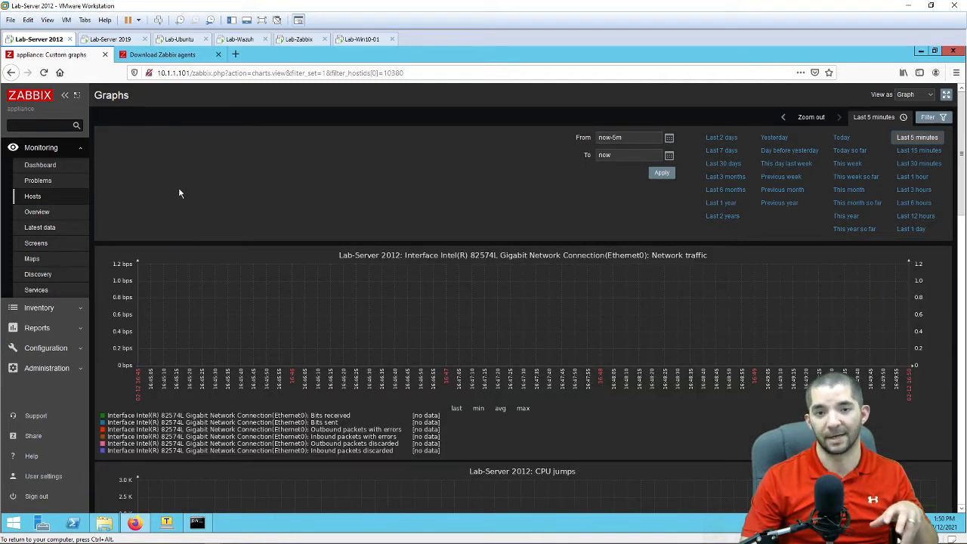
click(58, 182)
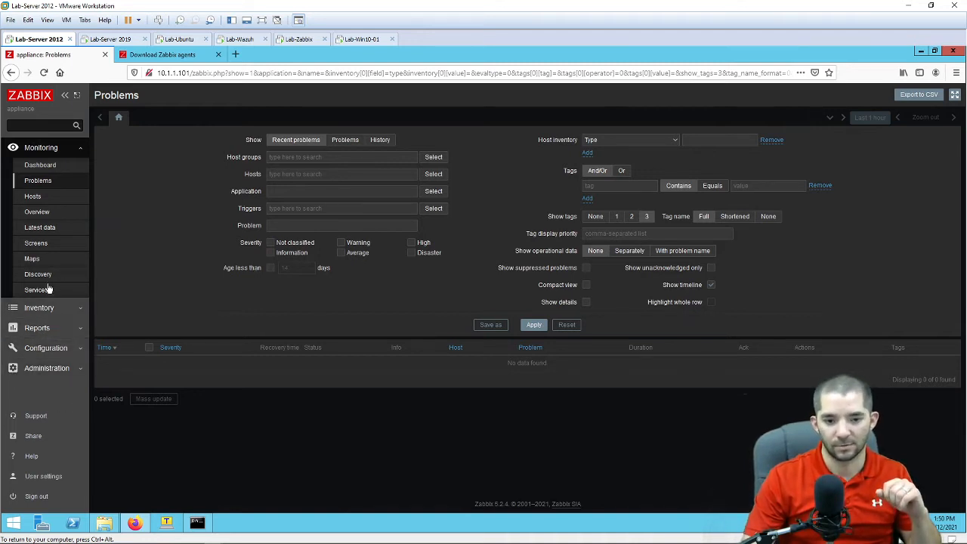
Step: From Configuration > Hosts, open an empty Create host form
click(34, 349)
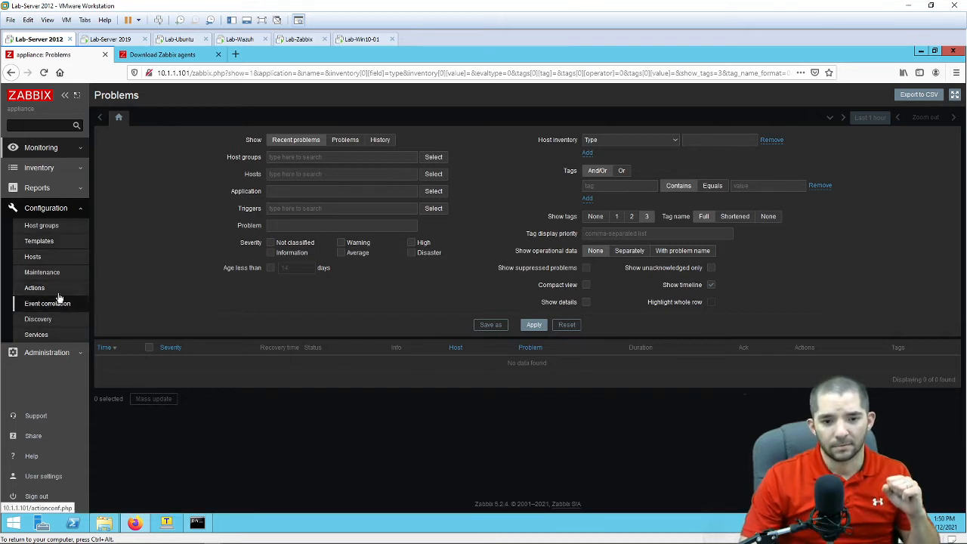
click(59, 258)
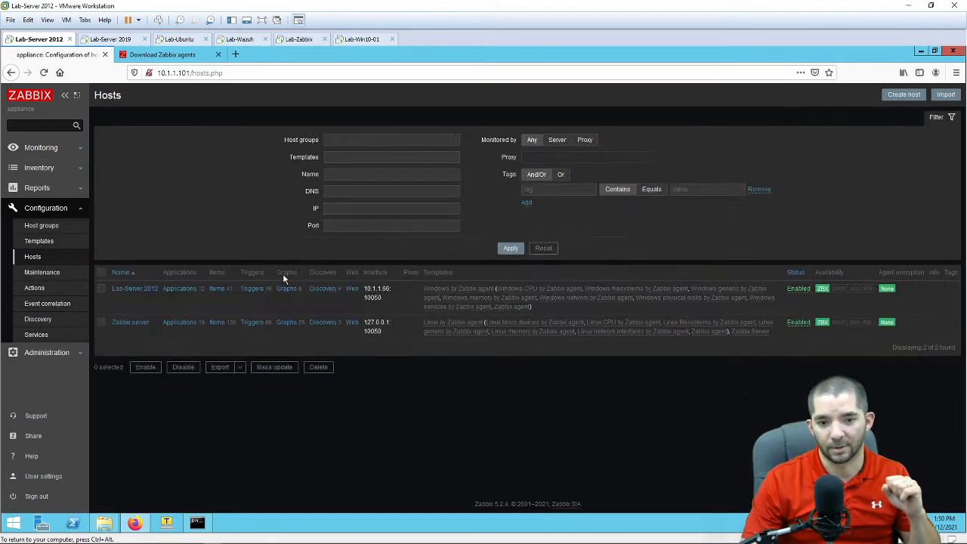
click(902, 96)
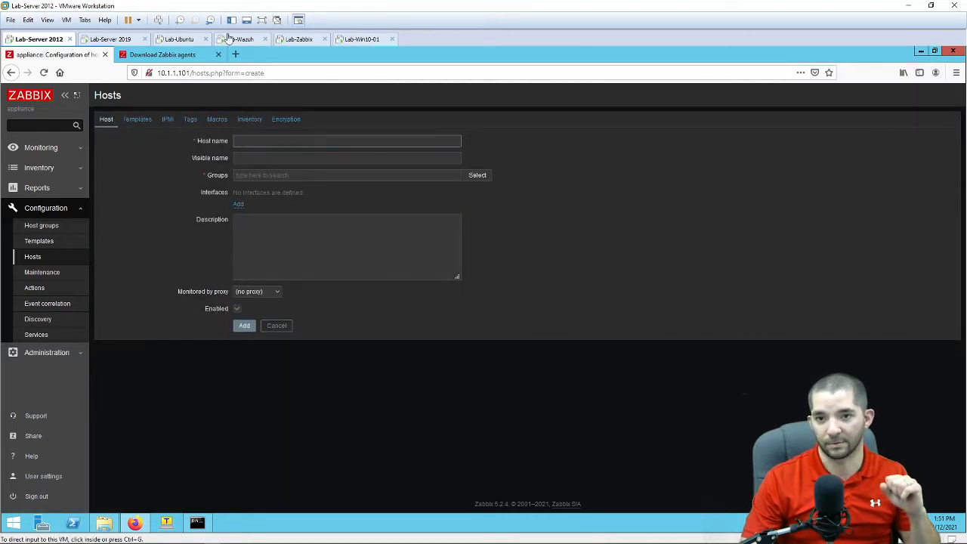
Step: Log into the Lab-Ubuntu console and become root with sudo su
click(174, 43)
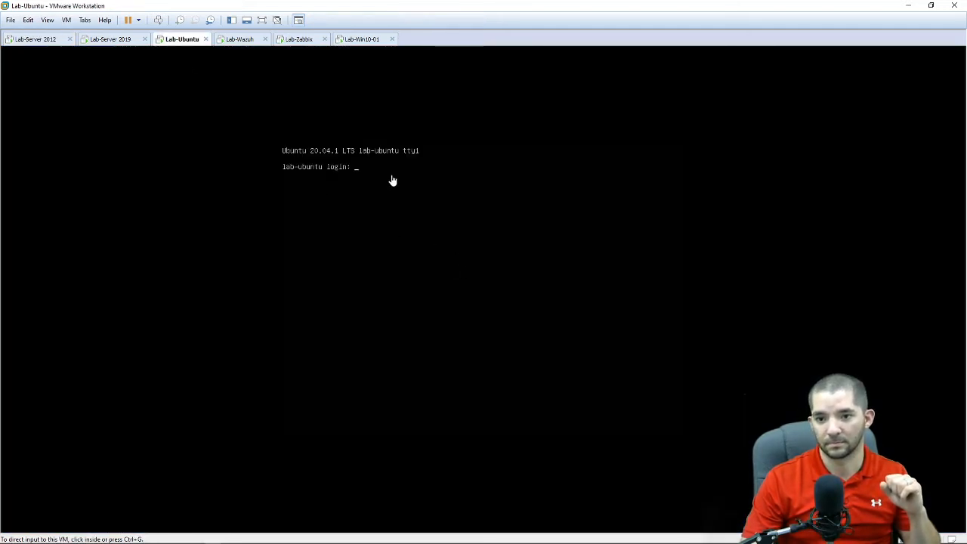
click(383, 149)
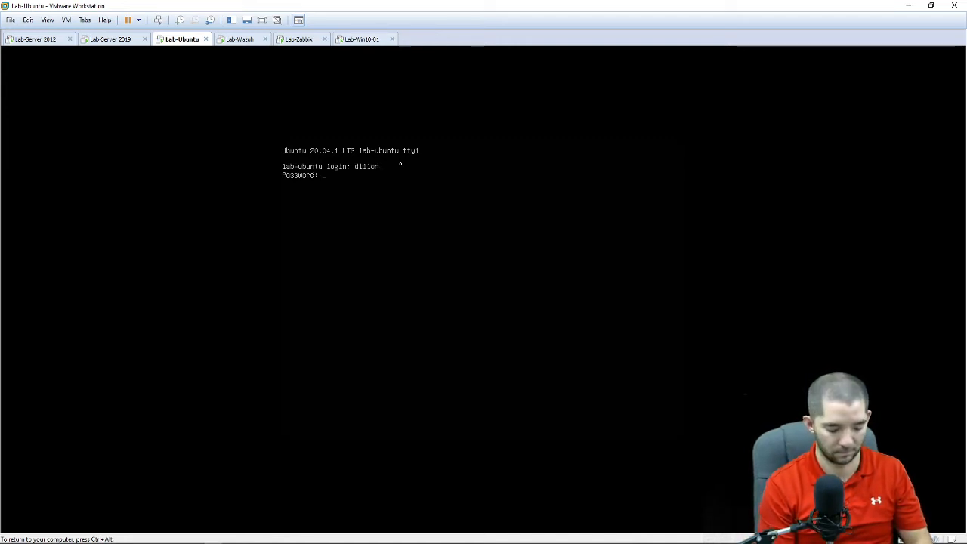
key(Return)
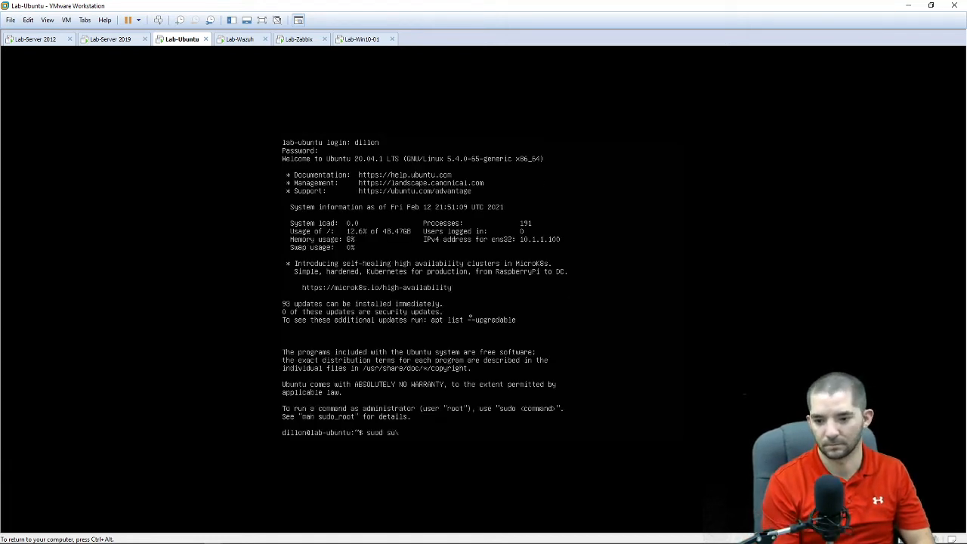
key(BackSpace)
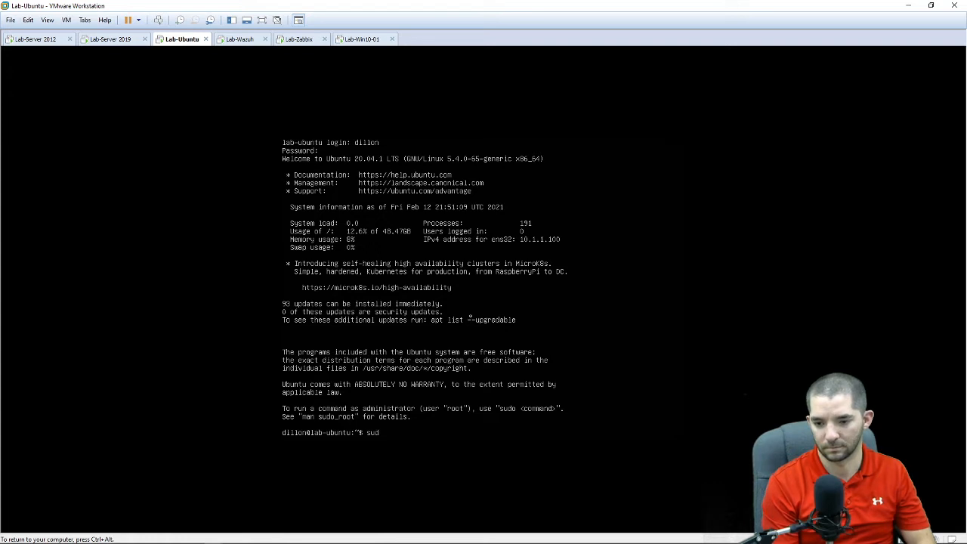
text(u)
key(Return)
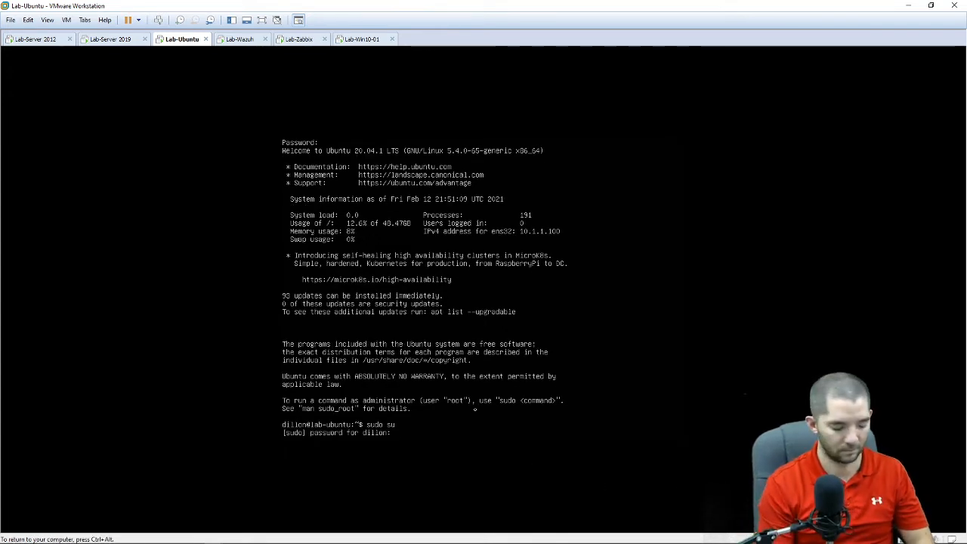
key(Return)
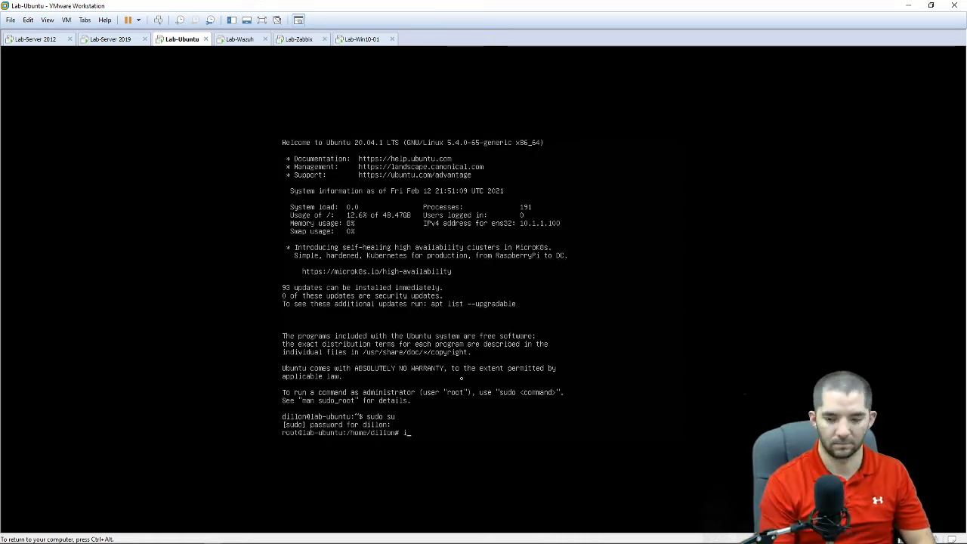
Step: List Lab-Ubuntu's network addresses with ip addr (10.1.1.100), then switch to Lab-Server 2012
text(ip addr)
key(Return)
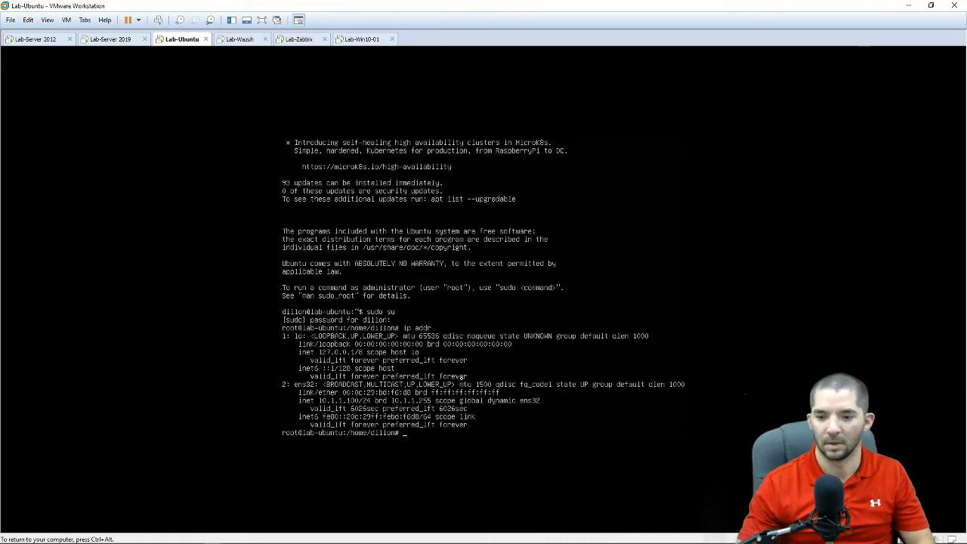
key(ctrl+alt)
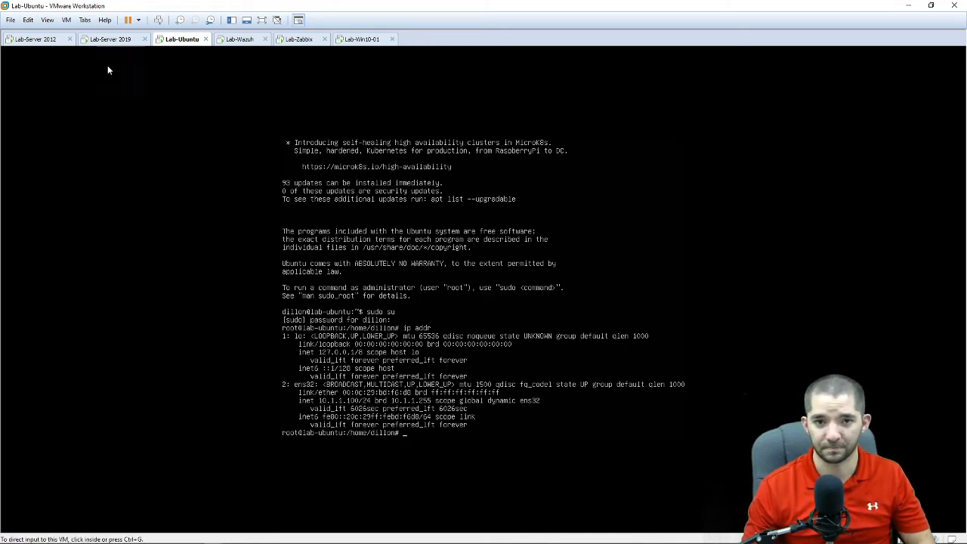
click(36, 39)
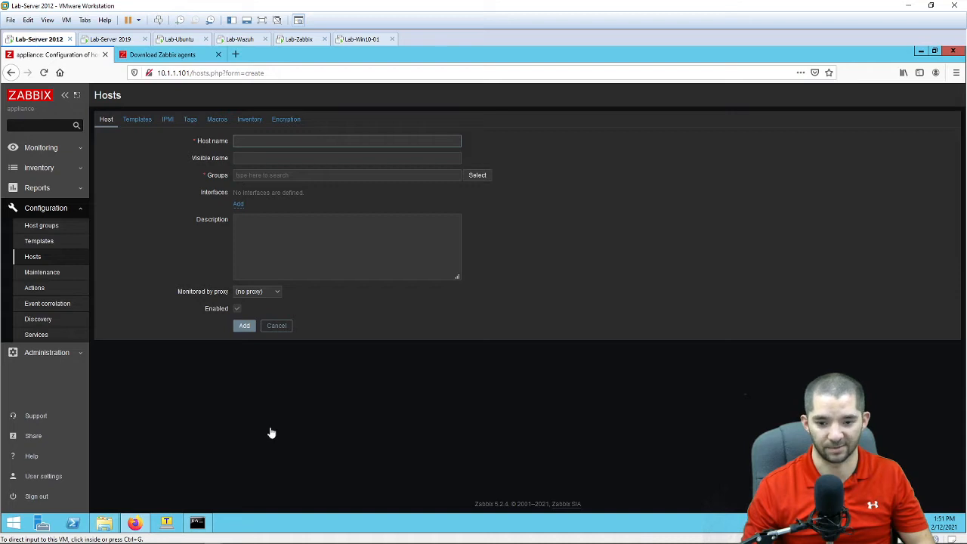
Step: Open a Tera Term SSH session to 10.1.1.100, accept the host key and log in
click(168, 521)
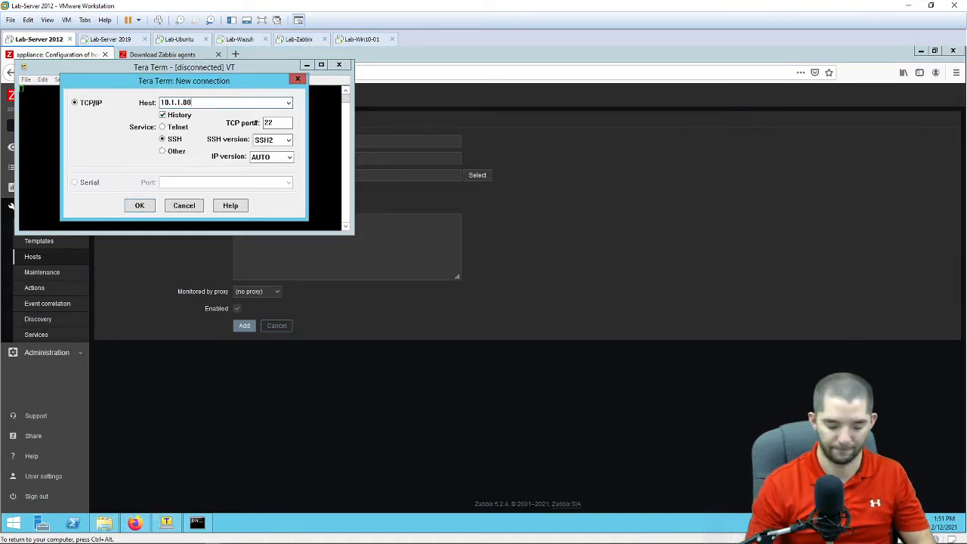
text(10.1.1.100)
key(Return)
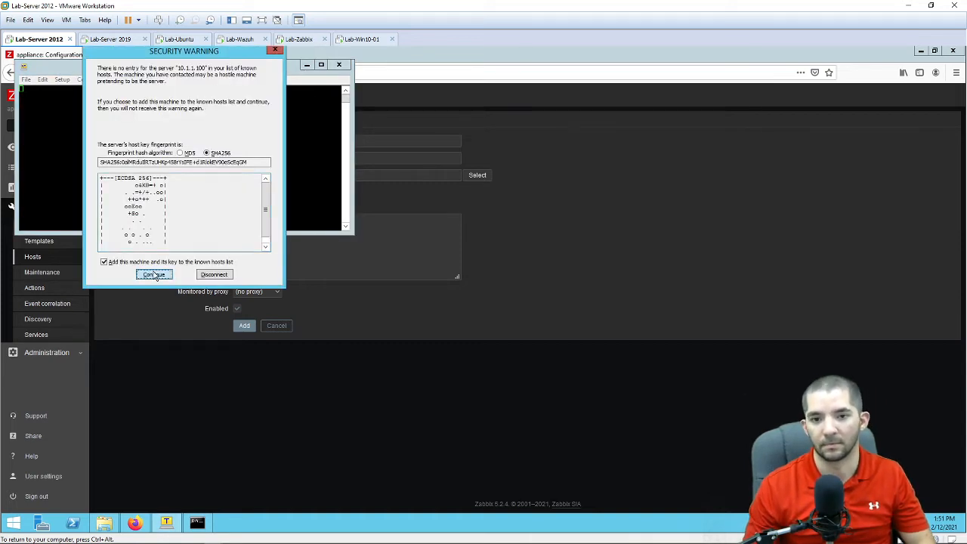
click(154, 275)
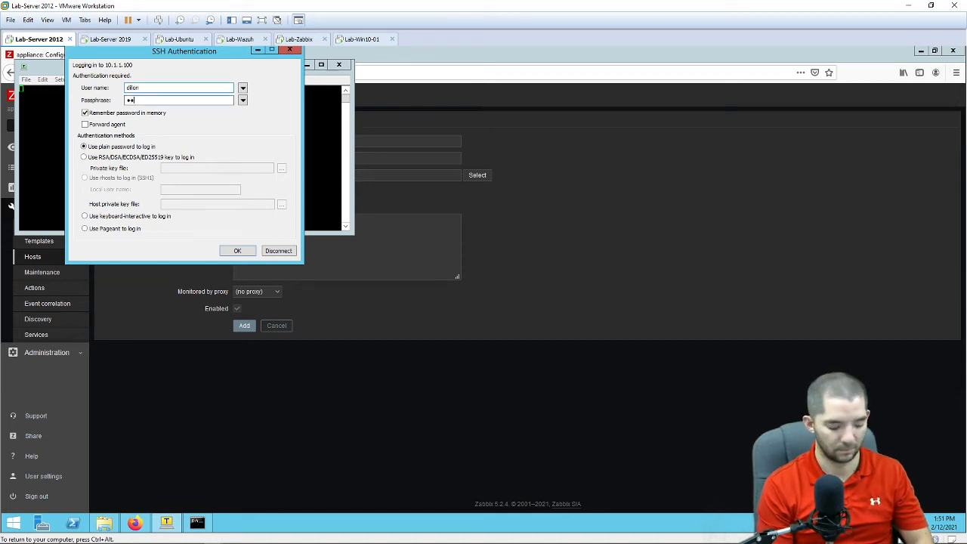
key(Return)
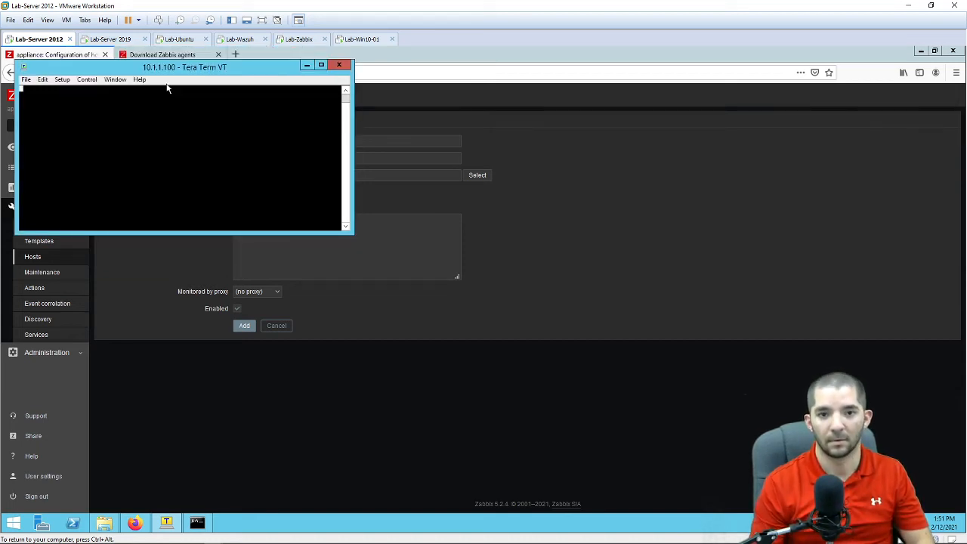
drag(287, 67, 602, 97)
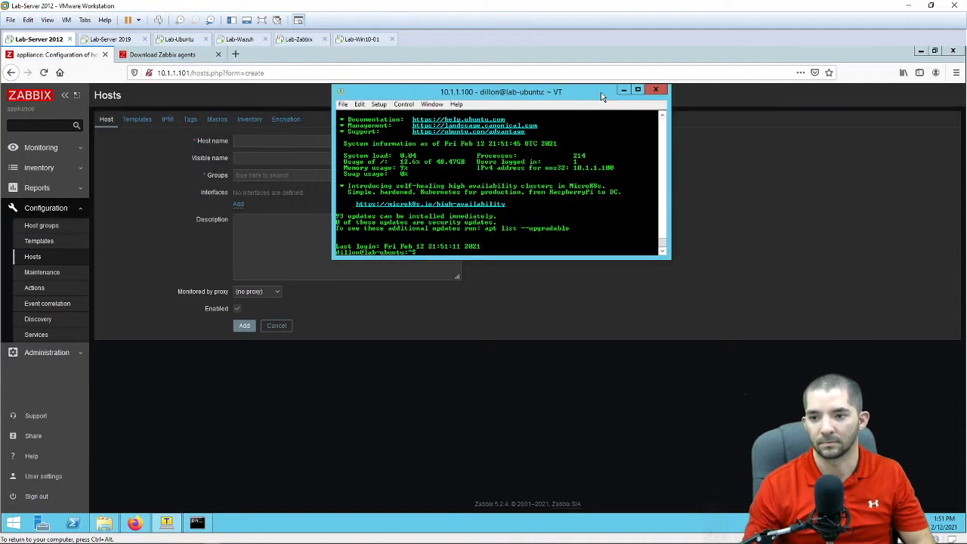
Step: Become root with sudo su and run hostnamectl, showing hostname lab-ubuntu
text(sudo )
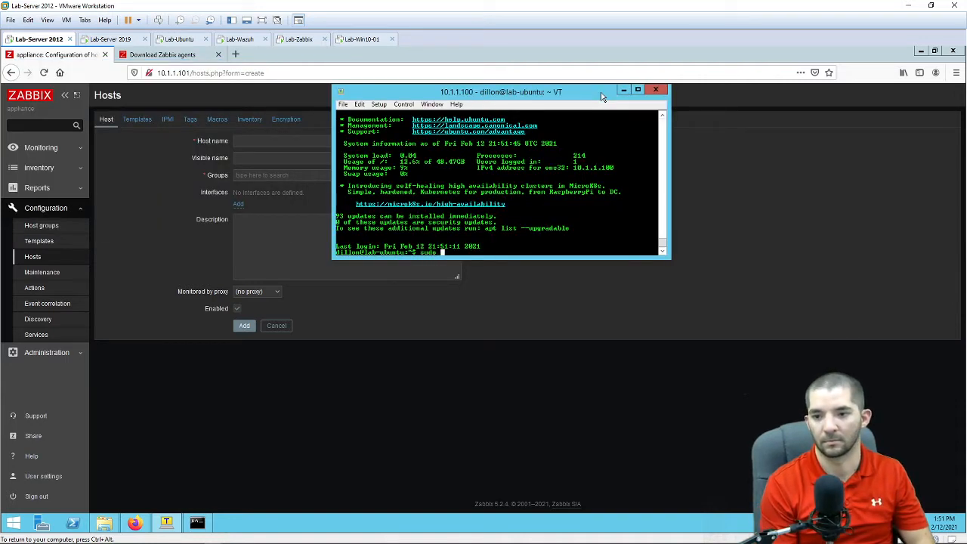
text(su)
key(Return)
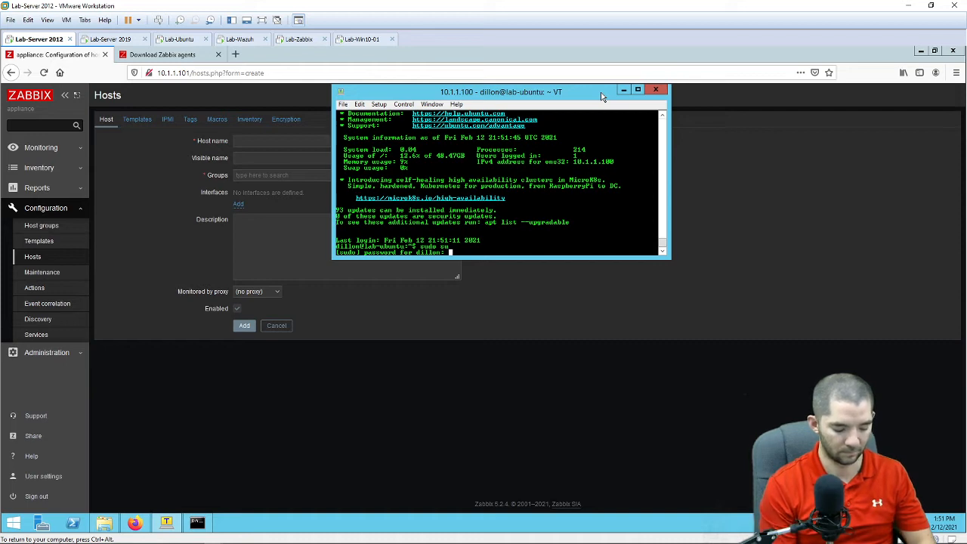
key(Return)
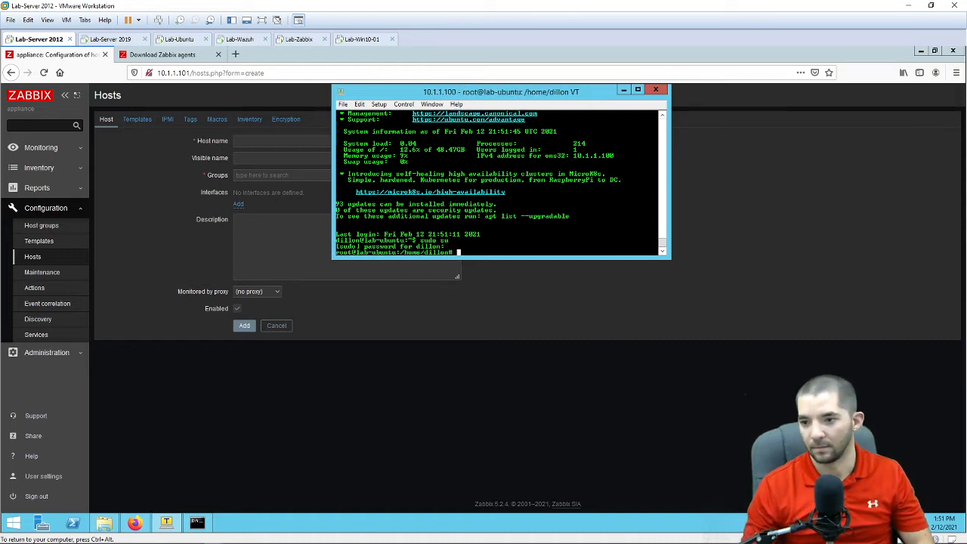
drag(668, 259, 771, 328)
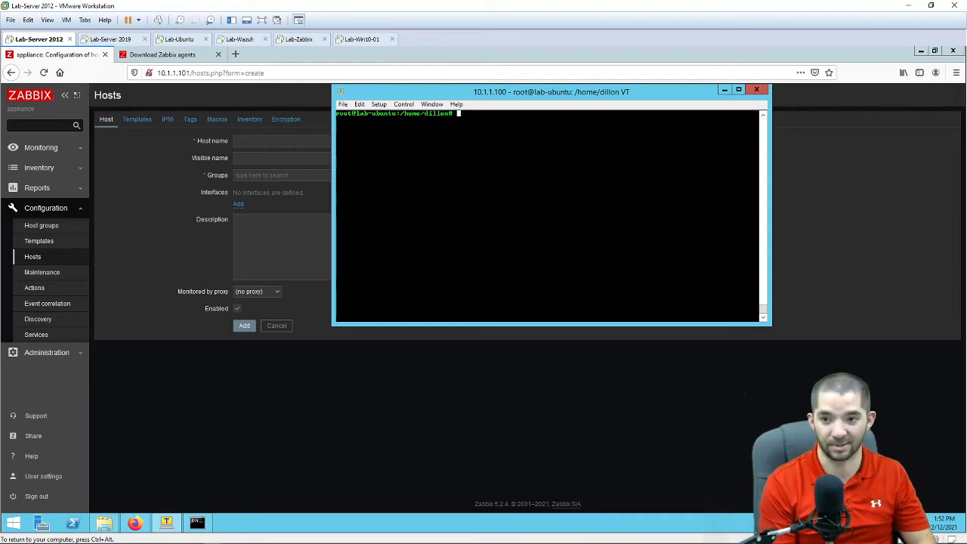
text(ame)
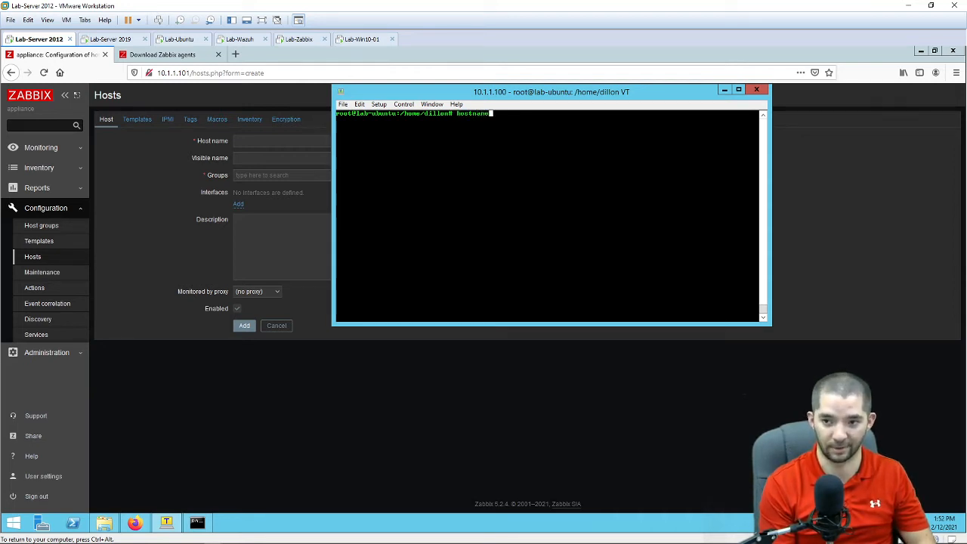
text(ctl)
key(Return)
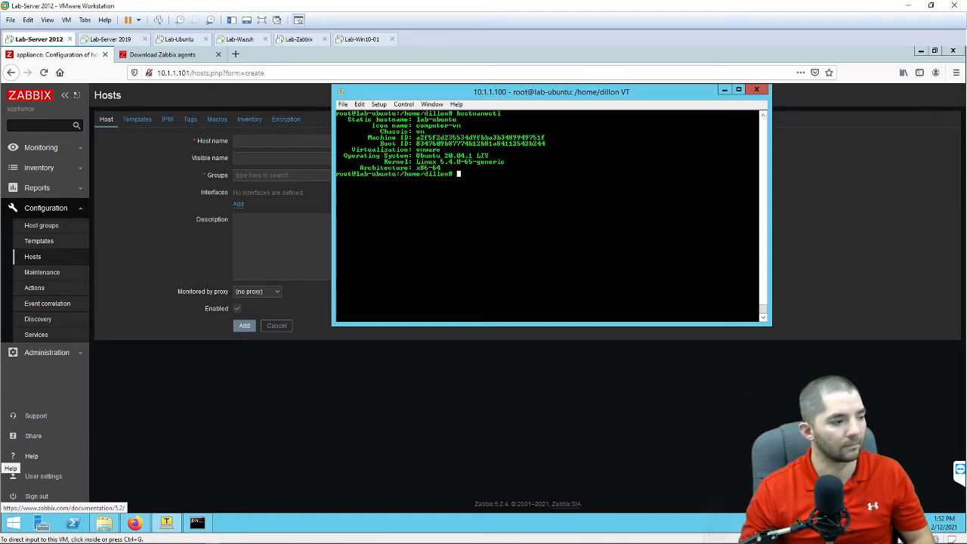
Step: Launch Notepad++ from Start and paste the nine Zabbix agent install steps
key(super)
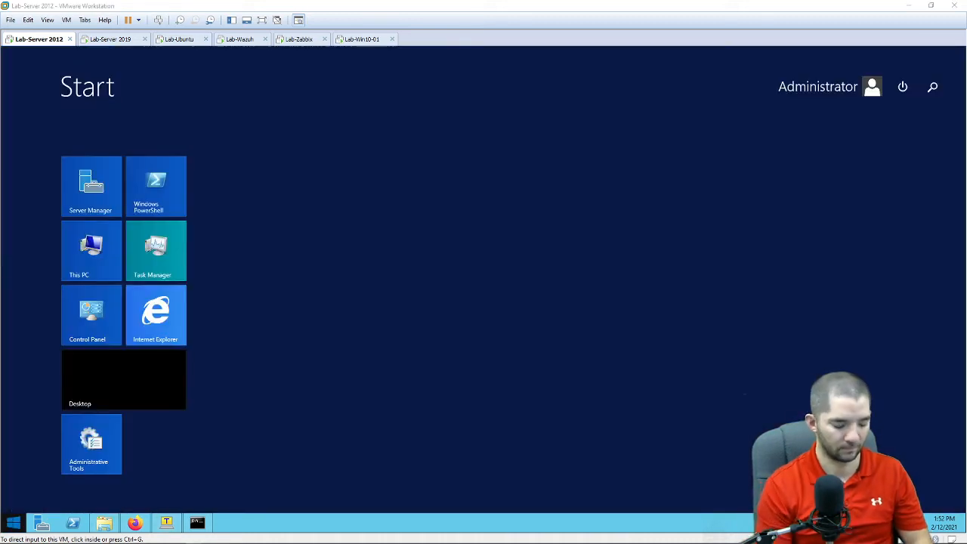
text(not)
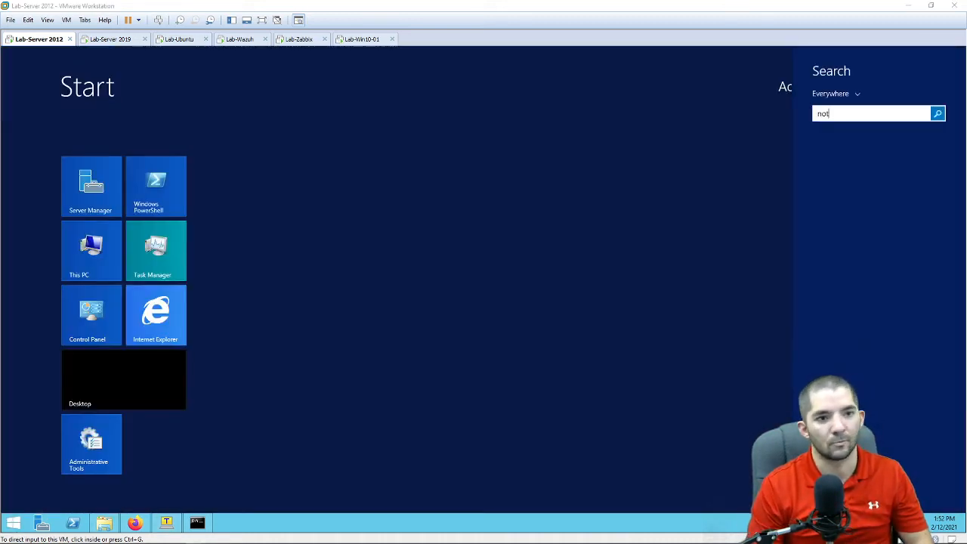
text(e)
key(Down)
key(Down)
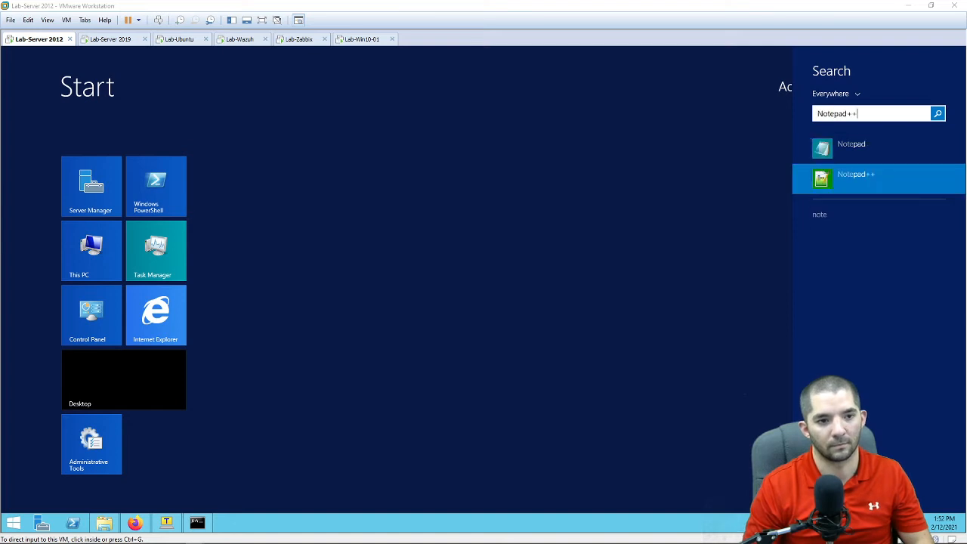
key(Return)
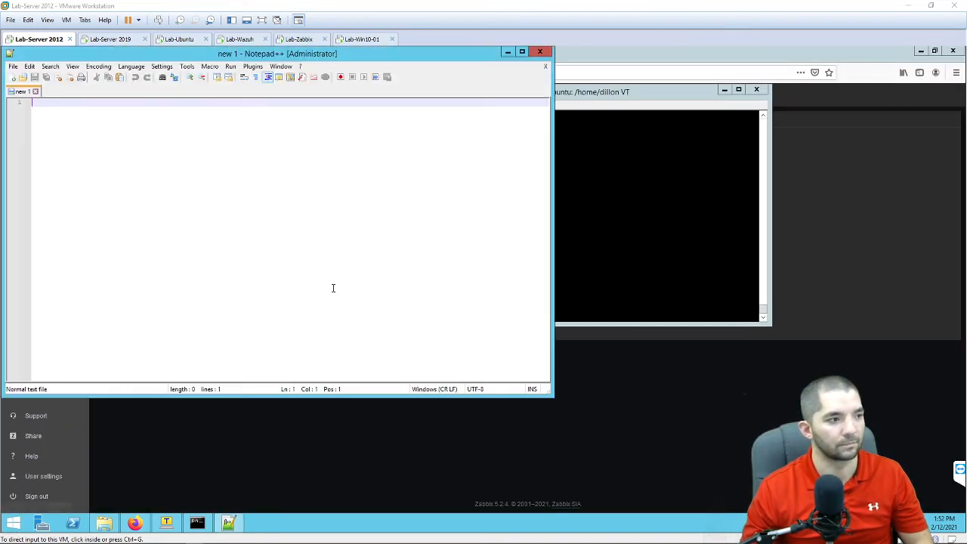
right_click(132, 173)
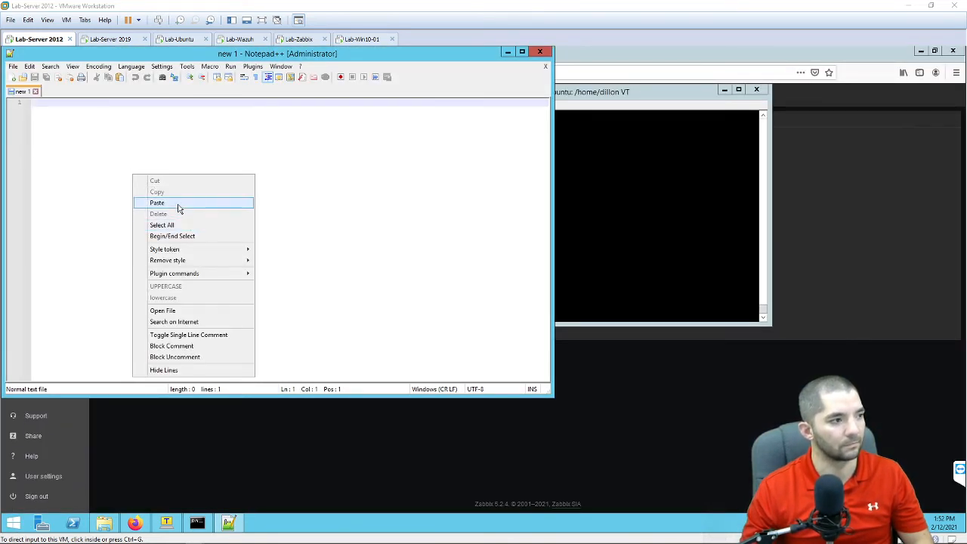
click(178, 204)
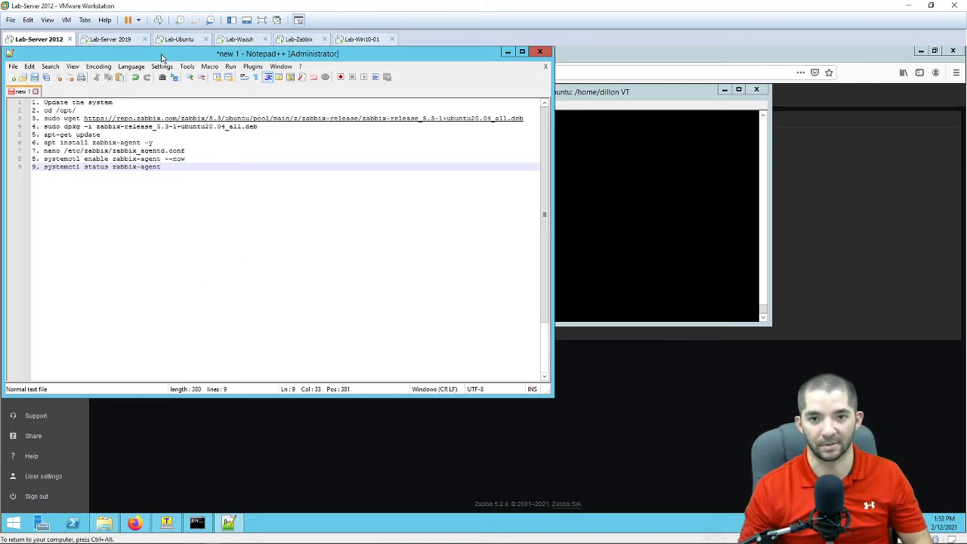
Step: Reposition the Notepad++ window and select the apt-get update command on line 5
drag(159, 53, 565, 124)
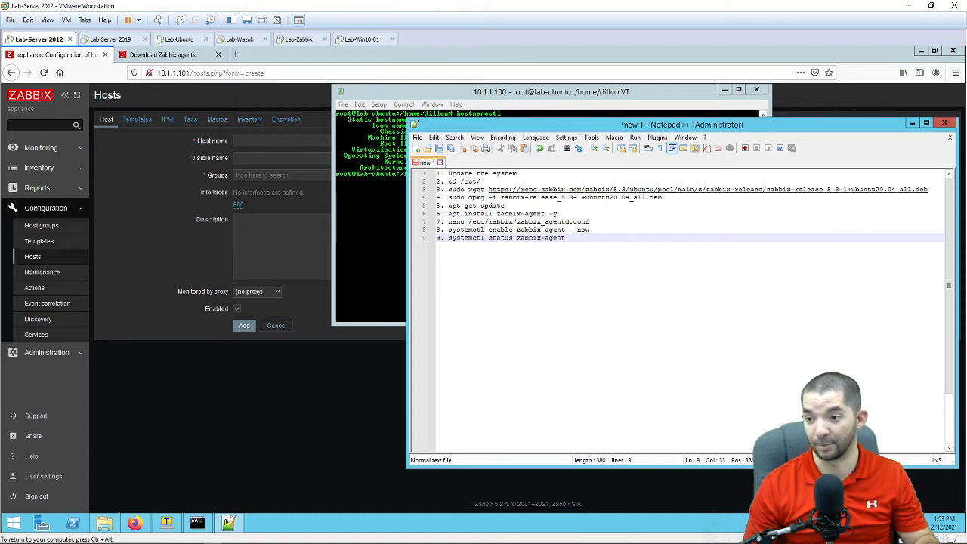
drag(629, 198, 504, 206)
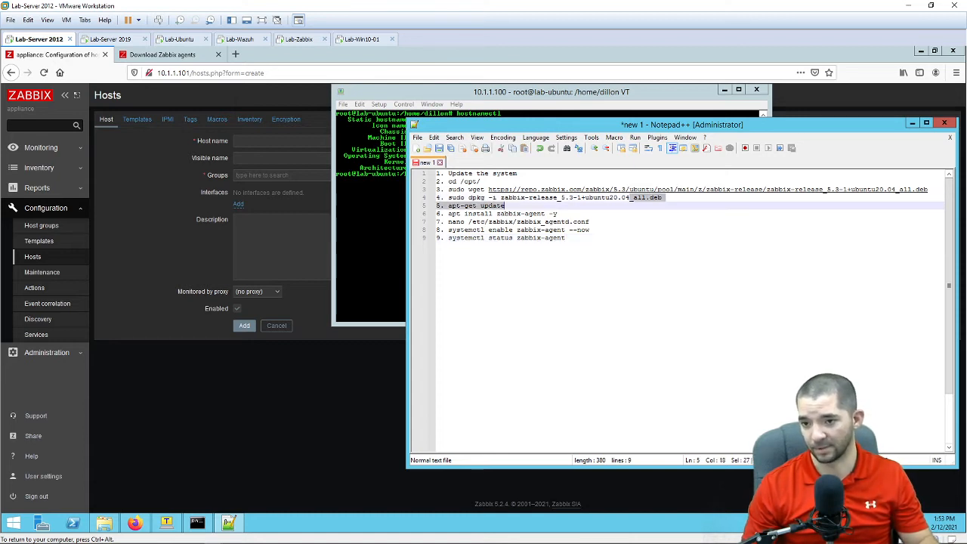
drag(588, 126, 680, 268)
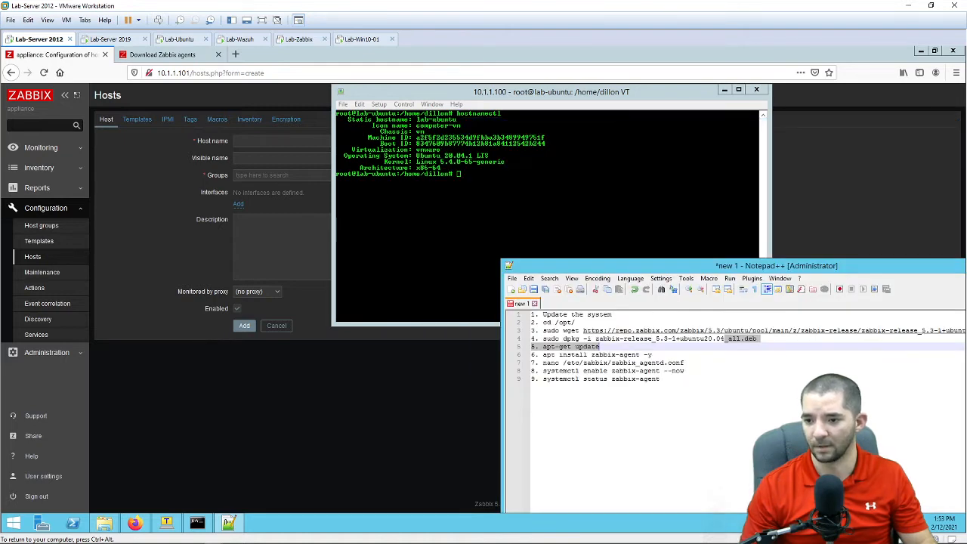
Step: Run apt-get update in the Tera Term root shell
key(alt+Tab)
text(apt)
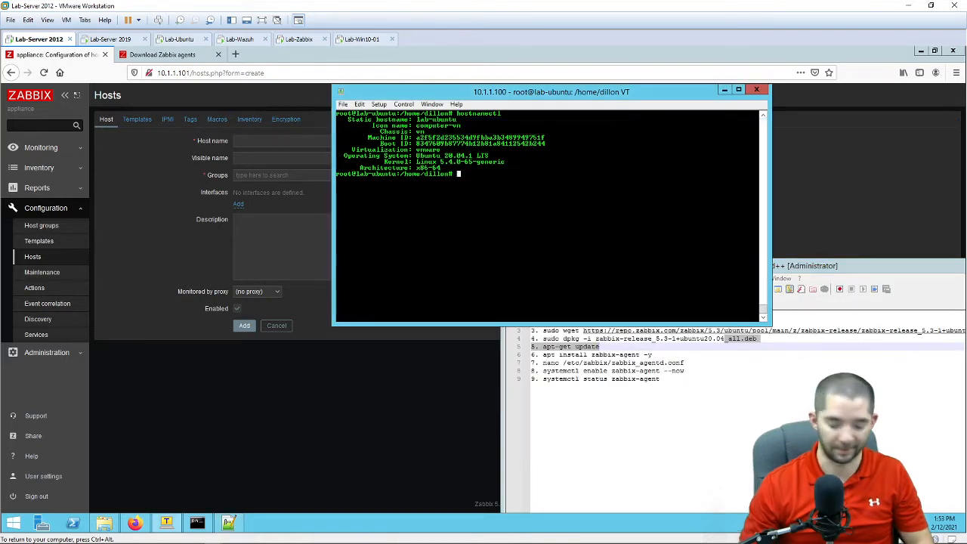
text(-get u)
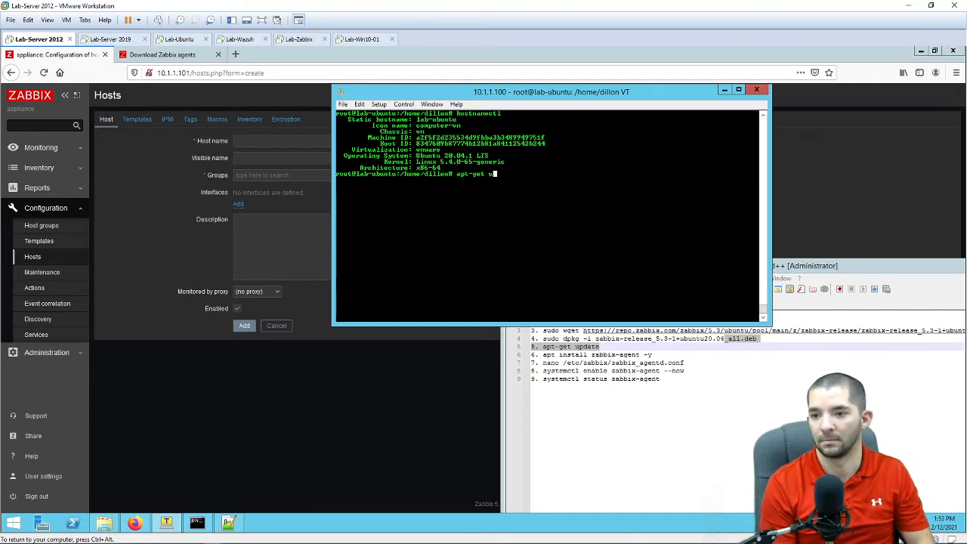
text(pdpdate)
key(Return)
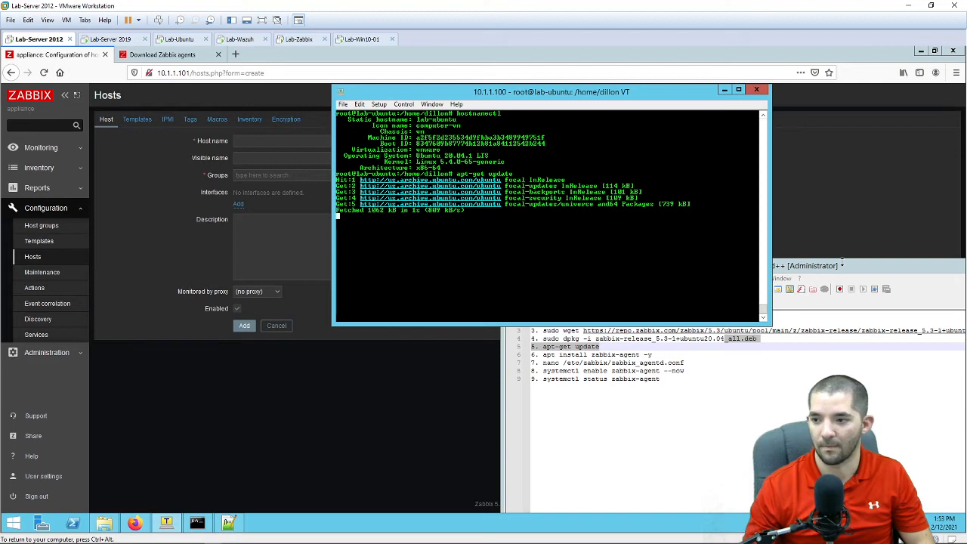
drag(639, 95, 430, 91)
Step: Copy cd /opt/ from the notes and run it in Tera Term
drag(851, 261, 917, 73)
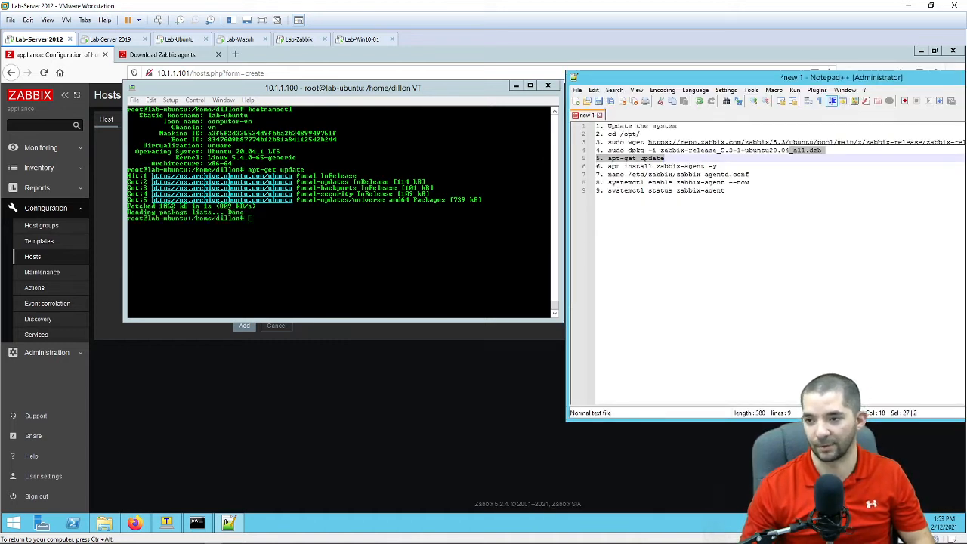
drag(641, 134, 608, 135)
key(ctrl+c)
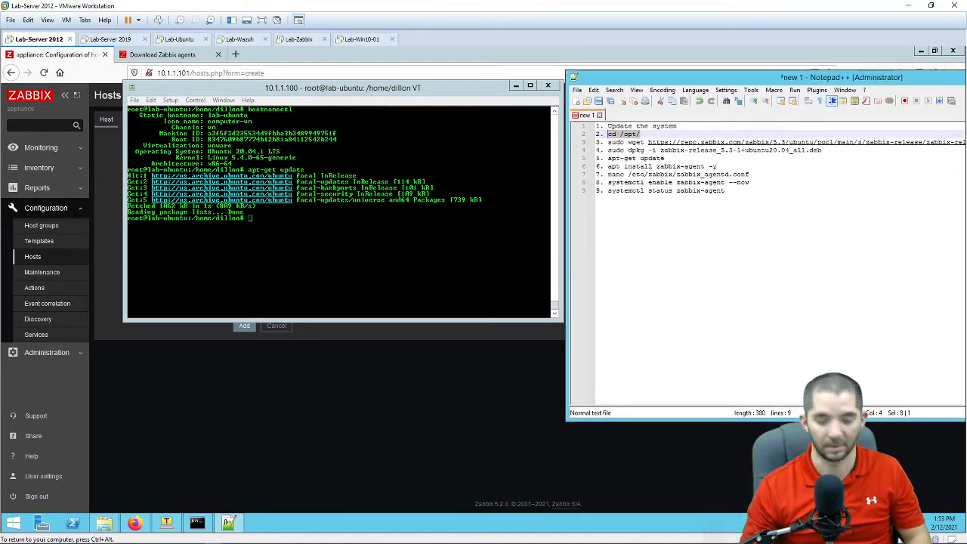
key(alt+Tab)
key(shift+Insert)
key(Return)
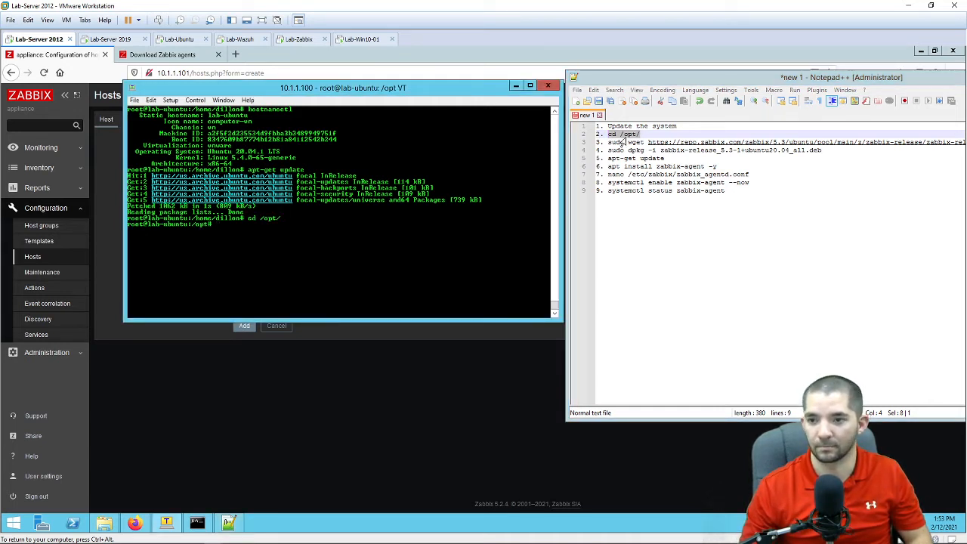
Step: Select the sudo wget download command on line 3 of the notes
drag(765, 78, 613, 67)
drag(474, 134, 541, 135)
drag(472, 134, 954, 135)
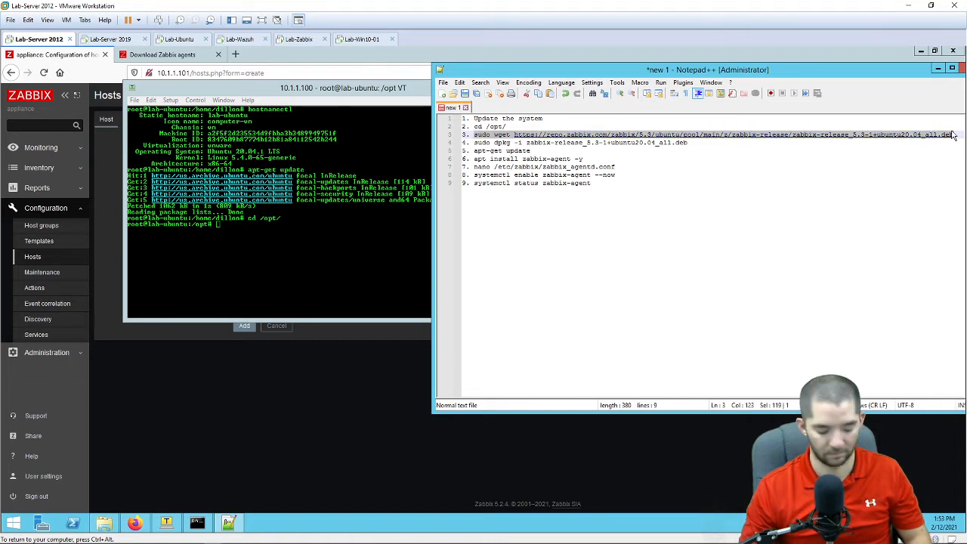
Step: Download the Zabbix 5.3 release package with wget and install it with dpkg -i
key(alt+Tab)
key(alt+v)
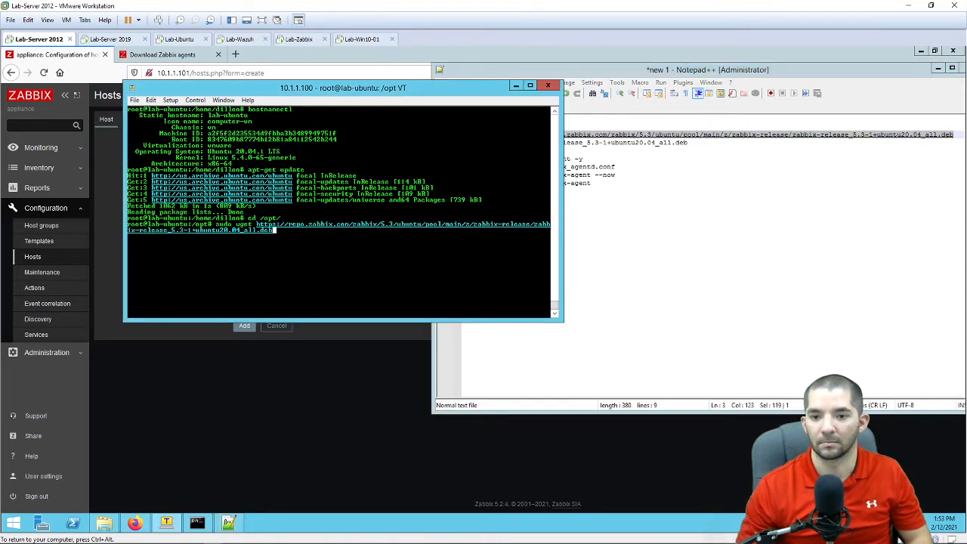
key(Return)
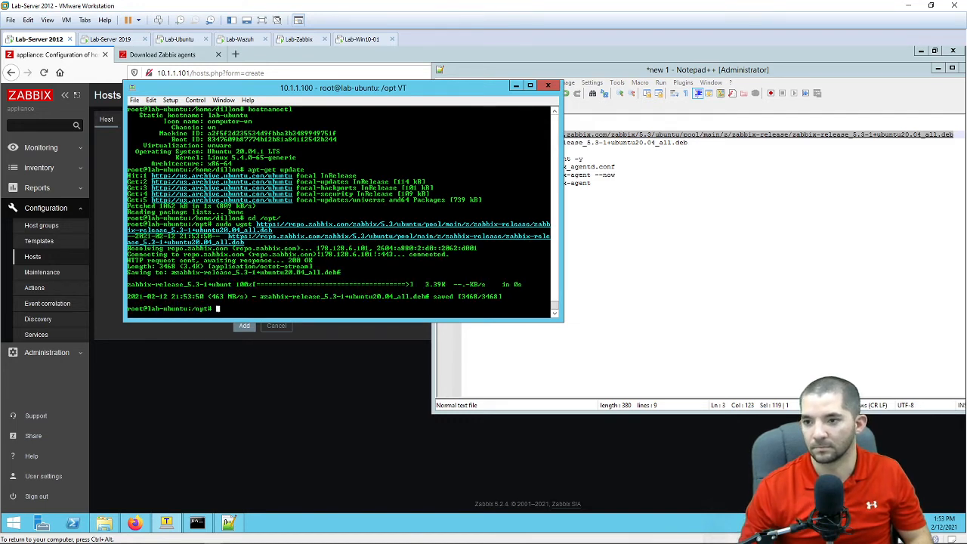
click(703, 250)
drag(690, 143, 477, 143)
right_click(479, 144)
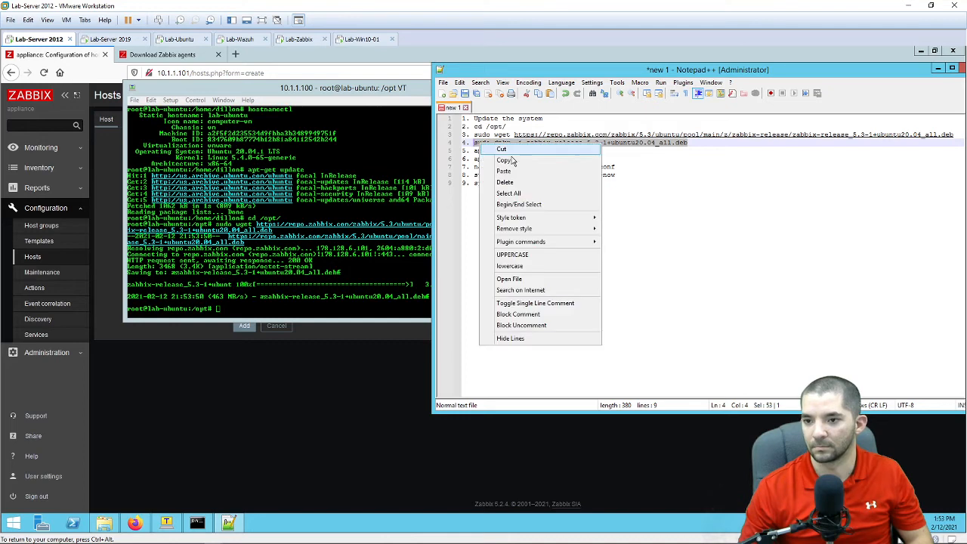
click(508, 160)
right_click(332, 290)
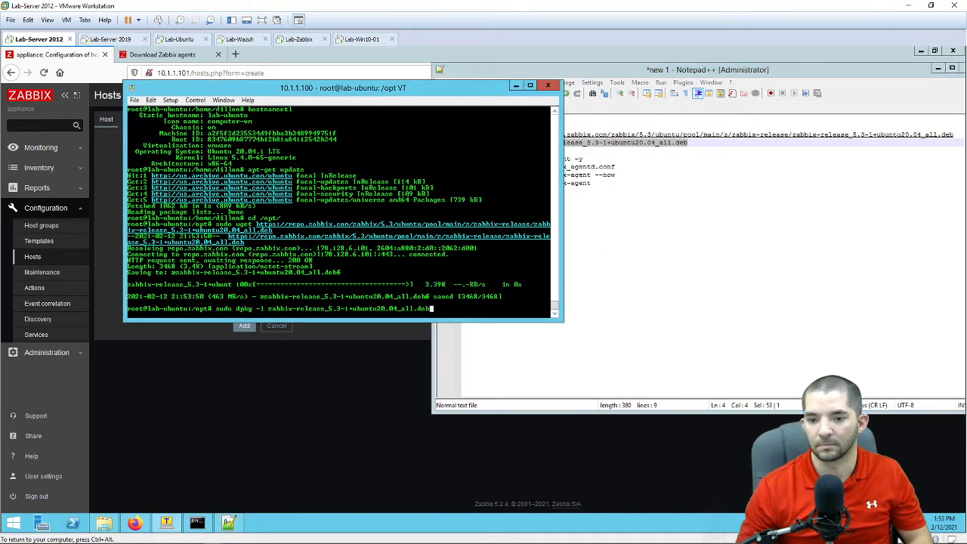
key(Return)
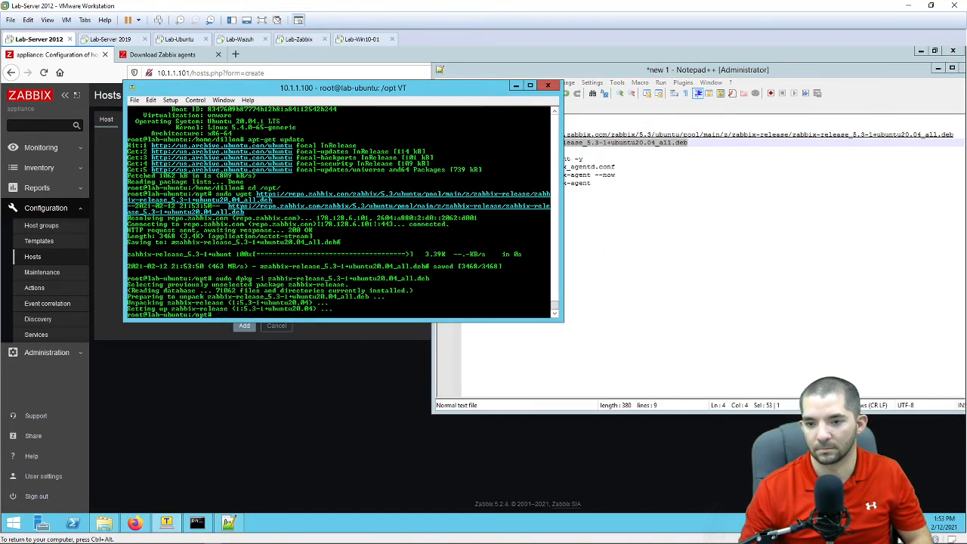
Step: Refresh the package lists with apt-get update
click(604, 243)
drag(532, 152, 461, 151)
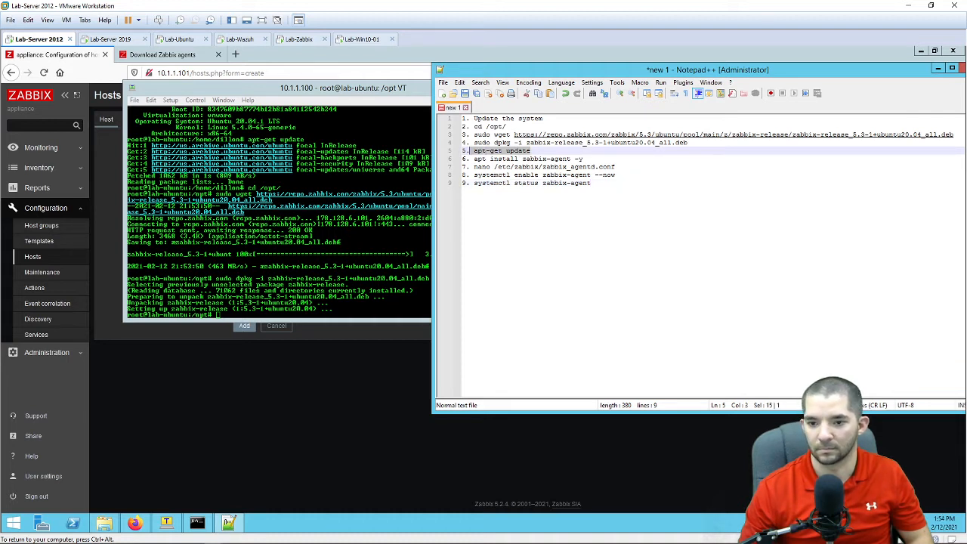
right_click(478, 153)
click(522, 167)
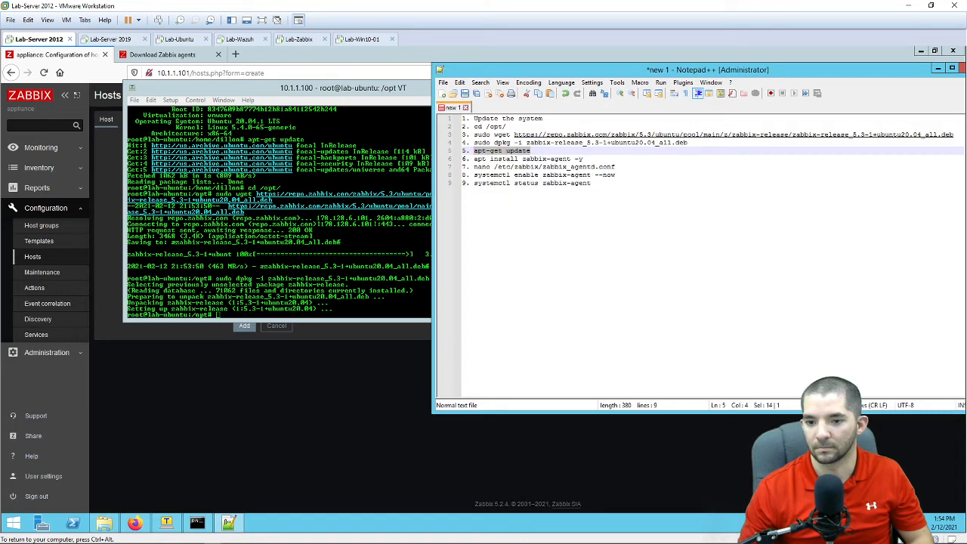
right_click(365, 249)
key(Return)
Step: Install zabbix-agent with apt install zabbix-agent -y, then select the nano config command
click(570, 298)
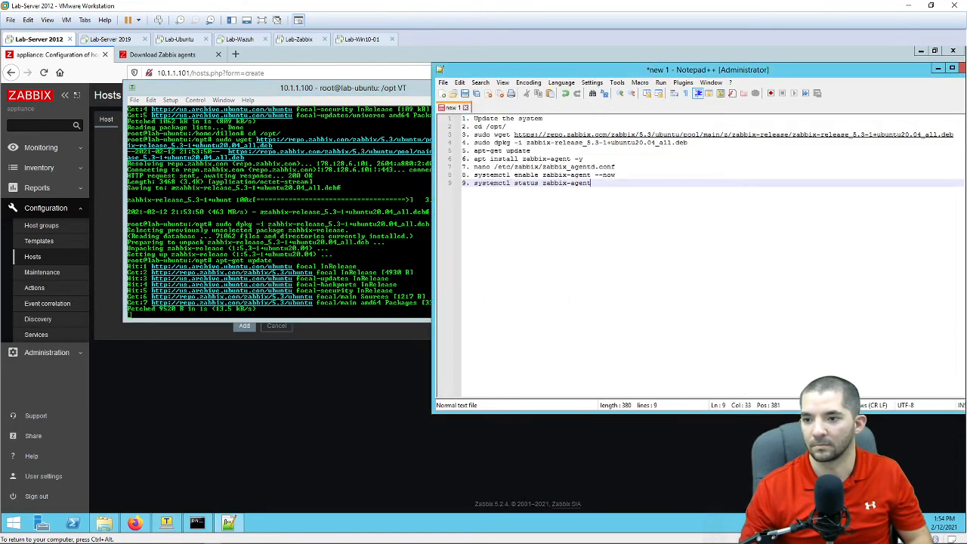
drag(578, 70, 718, 62)
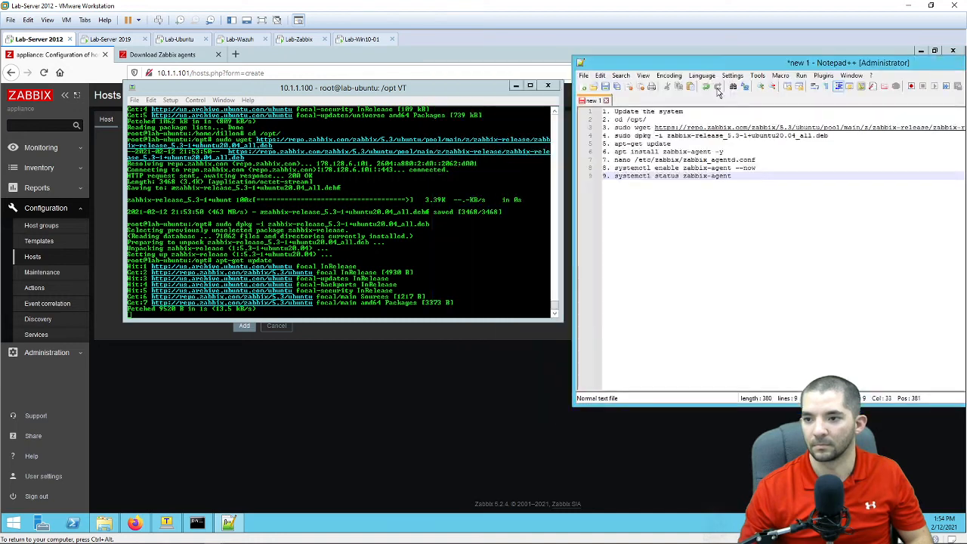
drag(724, 151, 617, 154)
key(ctrl+c)
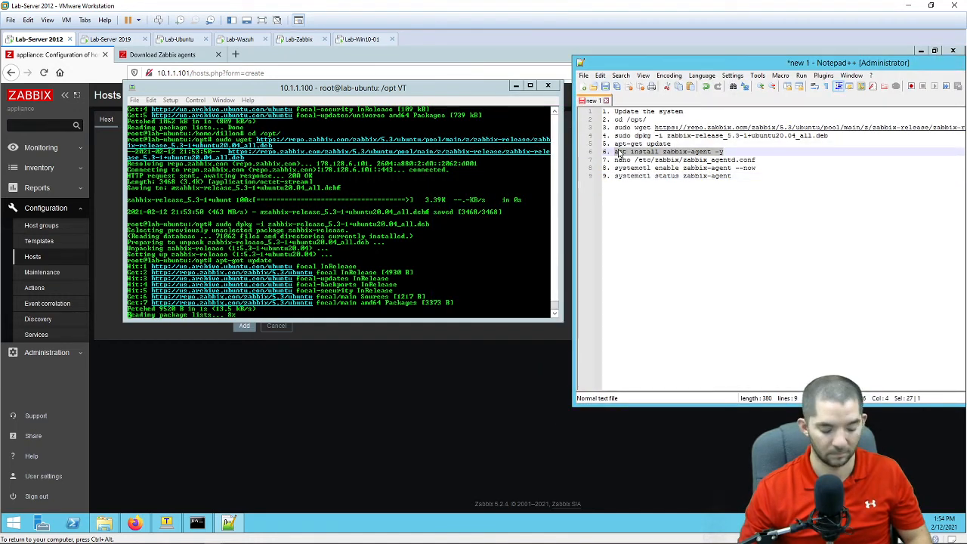
right_click(435, 226)
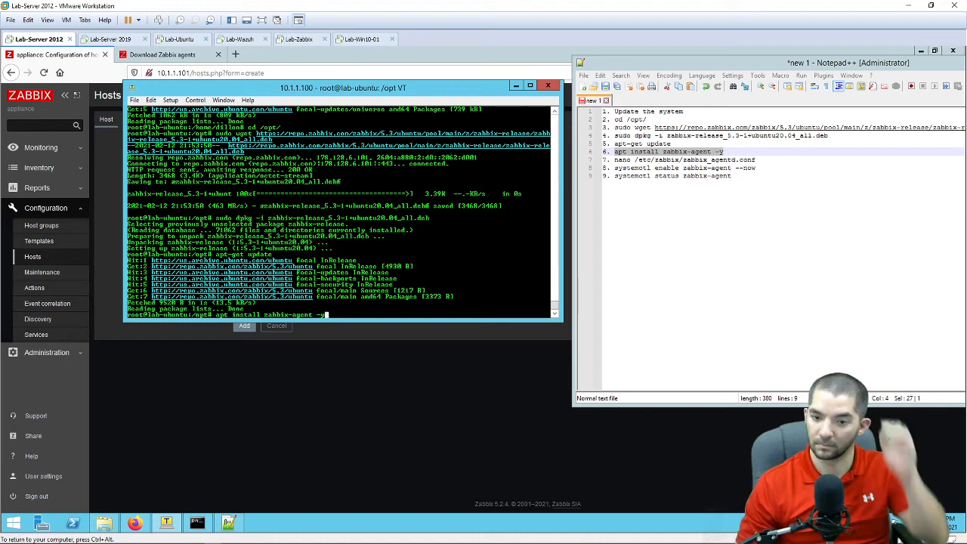
key(Return)
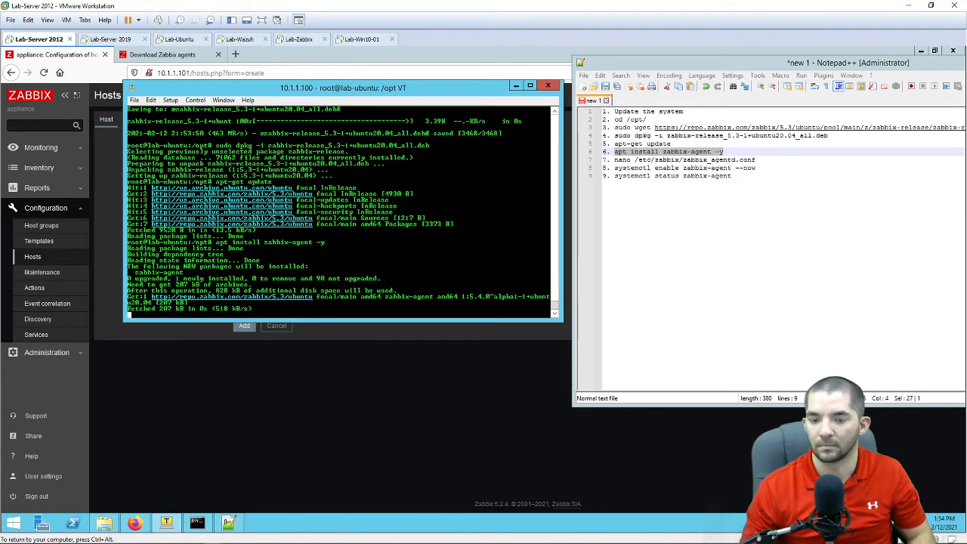
drag(755, 159, 615, 160)
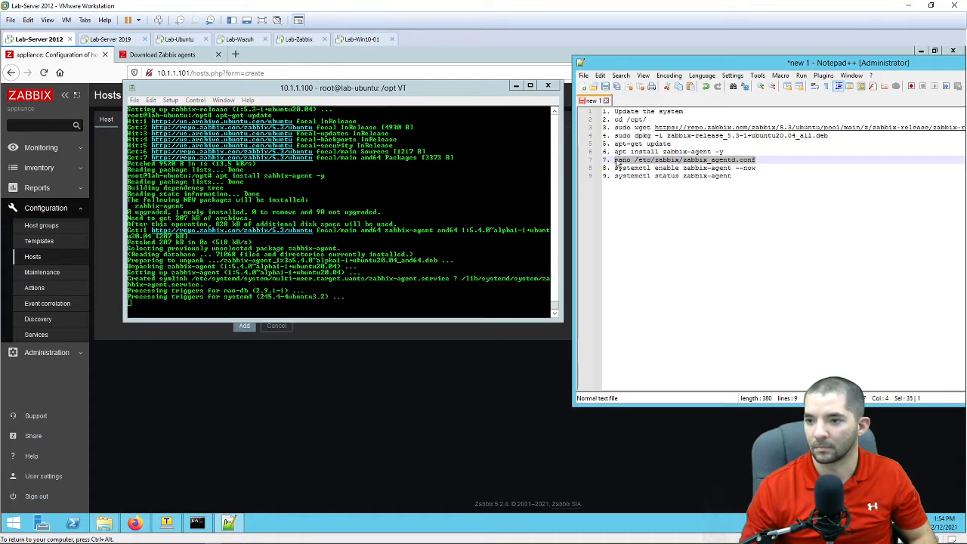
right_click(626, 165)
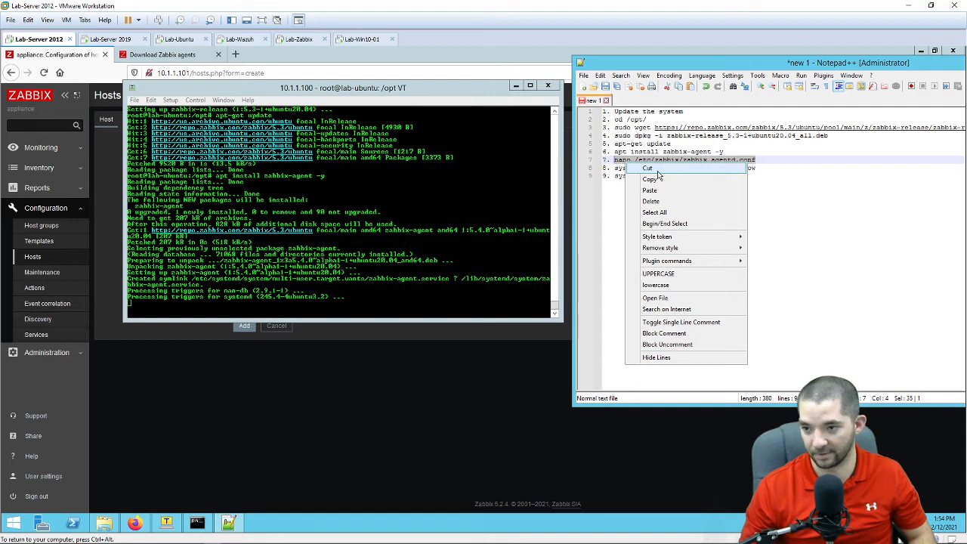
Step: Open /etc/zabbix/zabbix_agentd.conf in nano and set Server= to 10.1.1.101
click(649, 179)
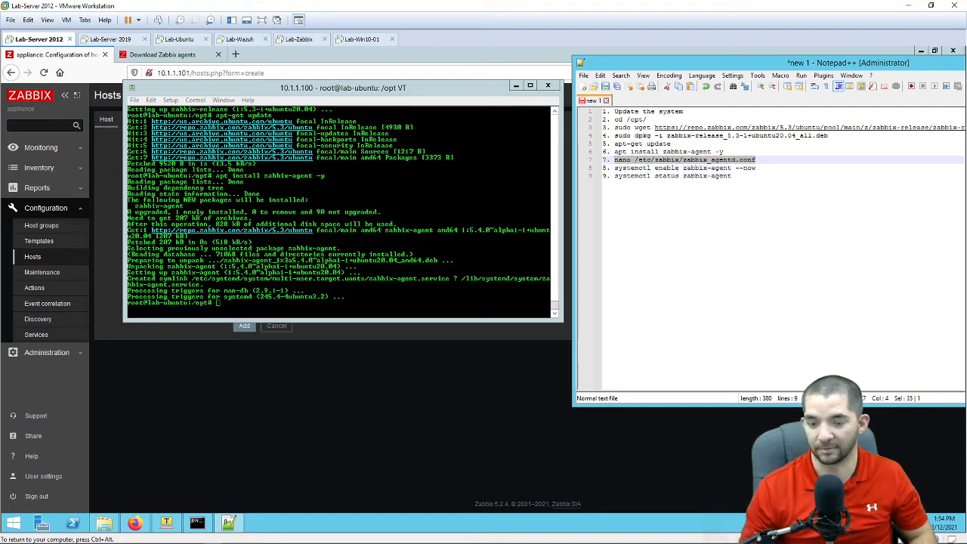
right_click(278, 290)
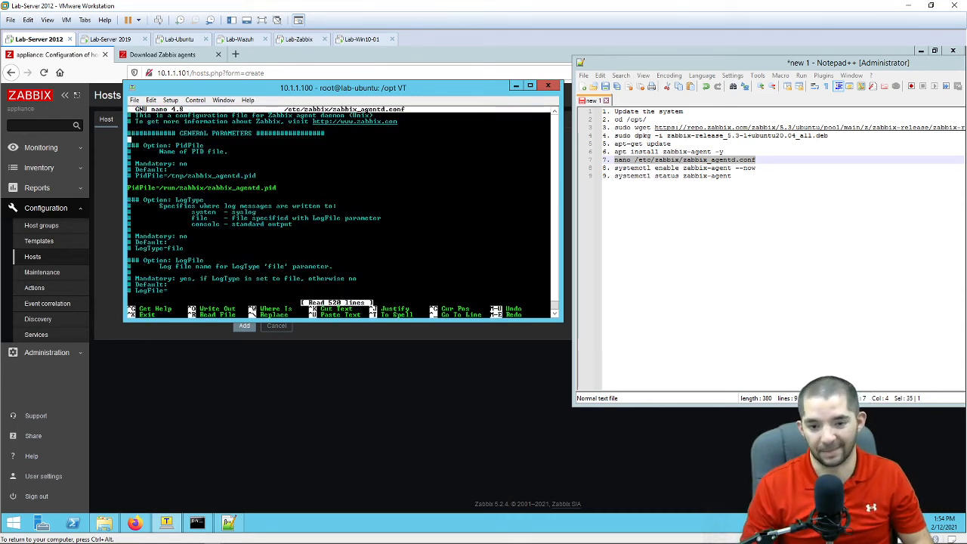
key(Down)
key(Down)
key(Down)
key(Down)
key(Down)
key(Down)
key(Down)
key(Down)
key(Down)
key(Down)
key(Down)
key(Down)
key(Down)
key(Down)
key(Down)
key(Down)
key(Down)
key(Down)
key(Down)
key(Down)
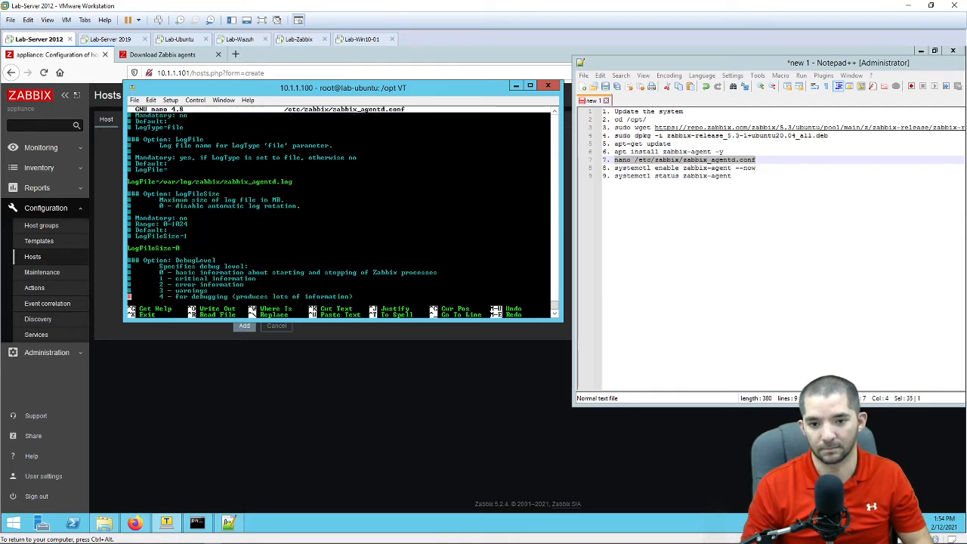
key(Down)
key(Down)
key(Down)
key(Down)
key(Down)
key(Down)
key(Down)
key(Down)
key(Down)
key(Down)
key(Down)
key(Down)
key(Down)
key(Down)
key(Down)
key(Down)
key(Down)
key(Down)
key(Down)
key(Down)
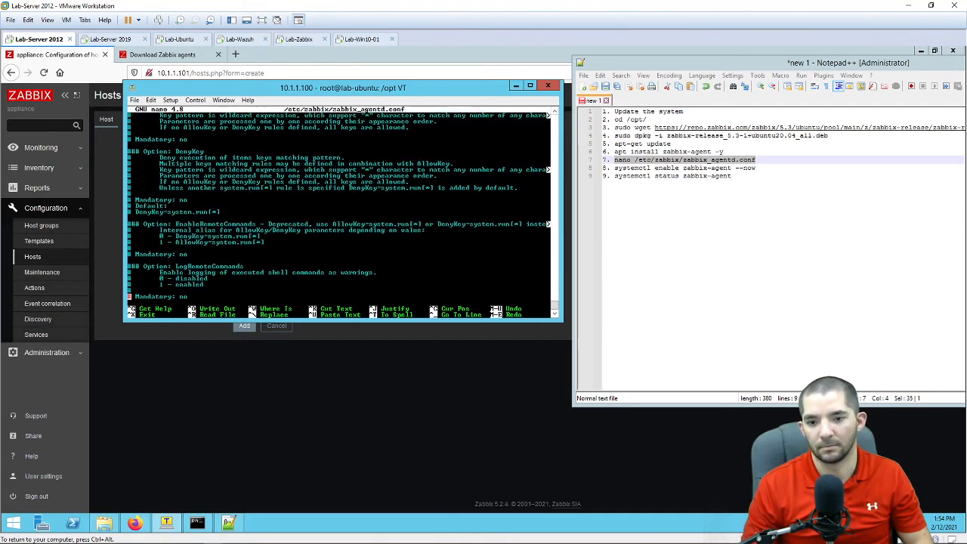
key(Down)
key(Down)
key(Down)
key(Down)
key(Down)
key(Down)
key(Down)
key(Down)
key(Down)
key(Down)
key(Down)
key(Down)
key(Down)
key(Down)
key(Down)
key(Down)
key(Down)
key(Down)
key(Down)
key(Down)
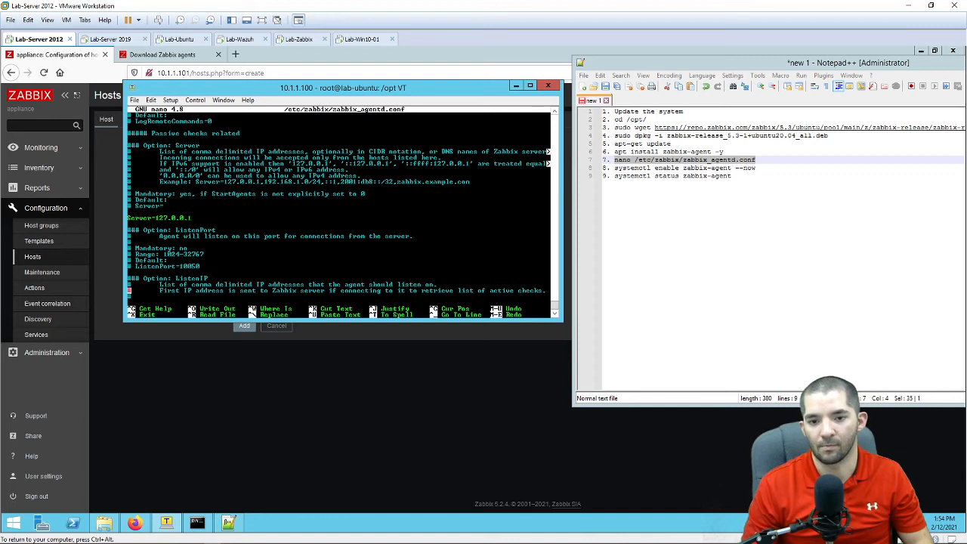
key(Up)
key(Up)
key(Up)
key(Up)
key(Up)
key(Up)
key(Right)
key(Right)
key(Right)
key(Right)
key(Right)
key(Right)
key(Right)
key(Right)
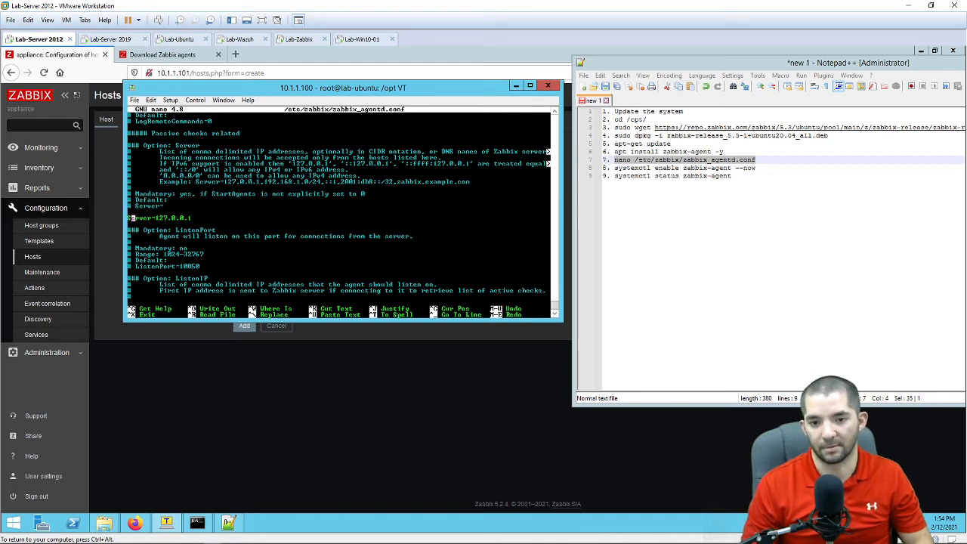
key(Right)
key(Right)
key(Right)
key(Right)
key(Right)
key(Right)
key(Right)
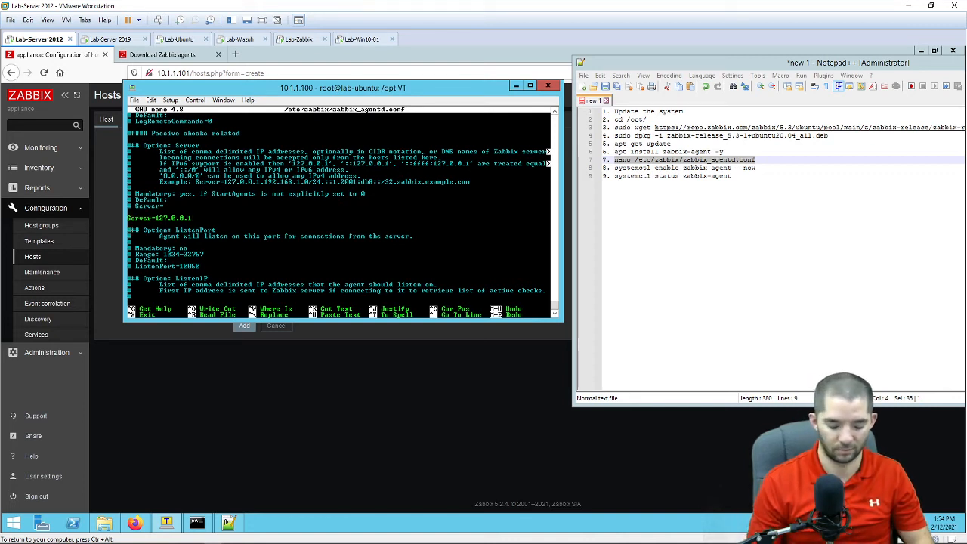
key(BackSpace)
key(BackSpace)
key(BackSpace)
key(BackSpace)
key(BackSpace)
text(0.)
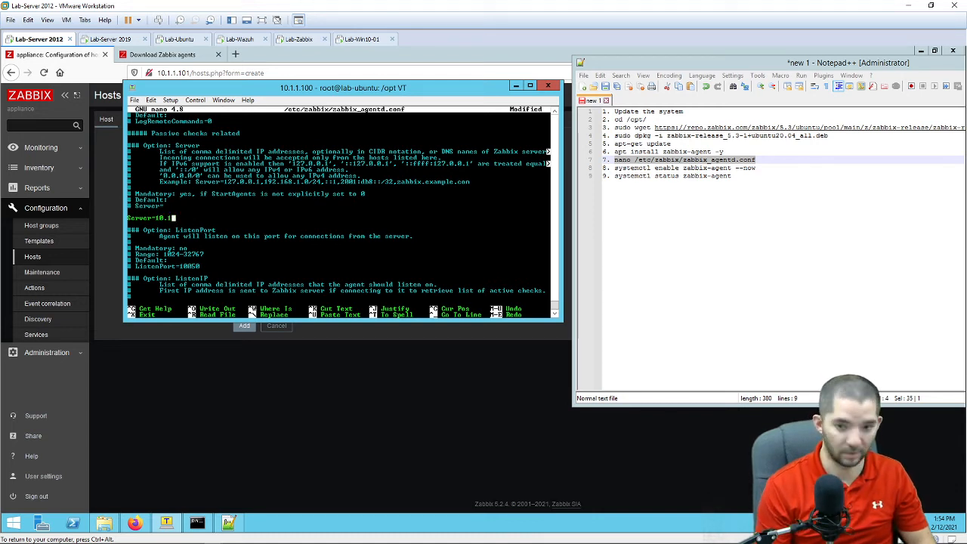
text(1.1.101)
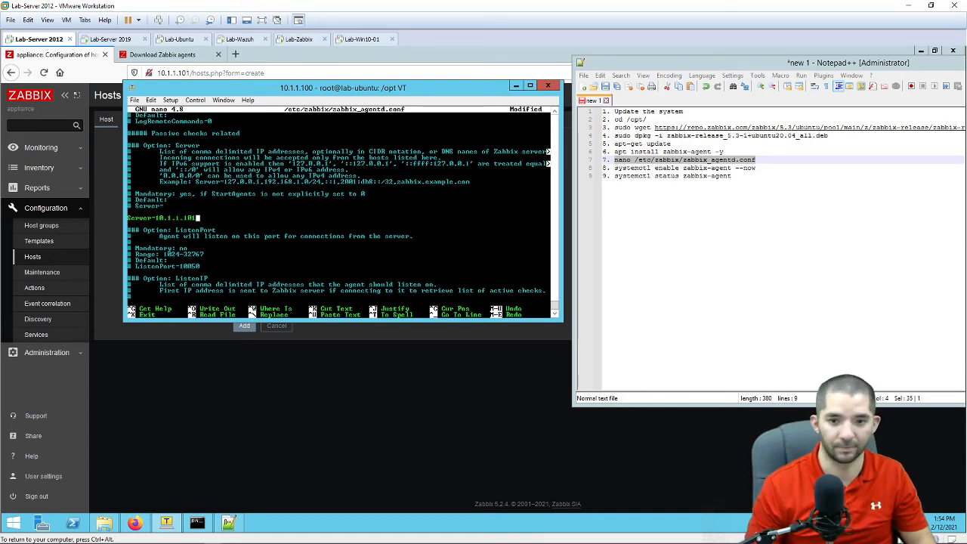
Step: Set ServerActive= to 10.1.1.101, then switch to the Lab-Zabbix VM
key(Down)
key(Down)
key(Down)
key(Down)
key(Down)
key(Down)
key(Down)
key(Down)
key(Down)
key(Down)
key(Down)
key(Down)
key(Down)
key(Down)
key(Down)
key(Down)
key(Down)
key(Down)
key(Down)
key(Down)
key(Down)
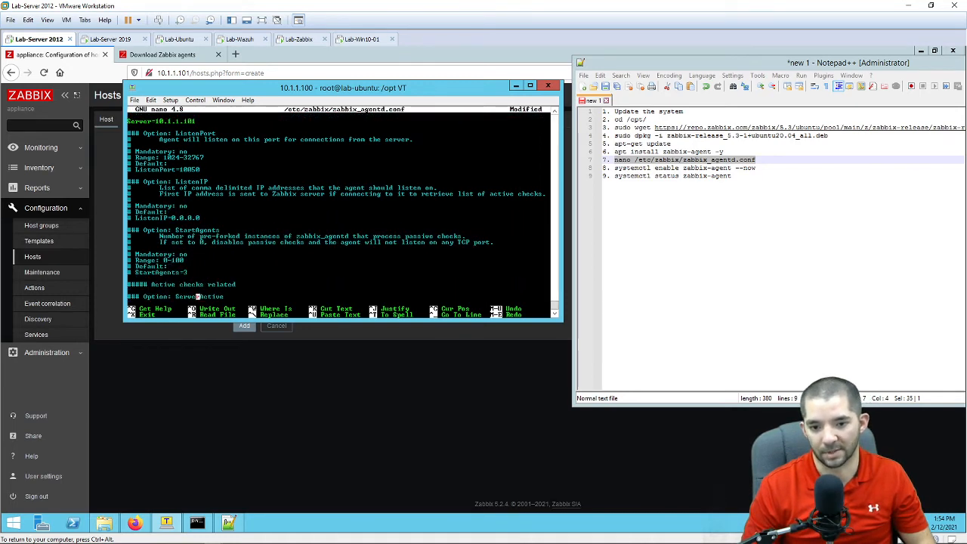
key(Down)
key(Down)
key(Down)
key(Down)
key(Down)
key(Down)
key(Down)
key(Down)
key(Down)
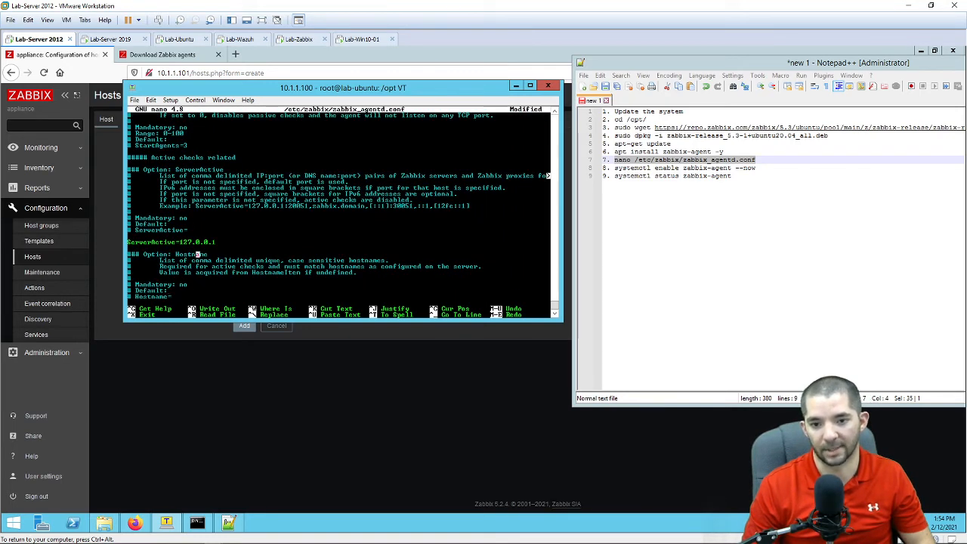
key(Up)
key(Right)
key(Right)
key(Right)
key(Right)
key(Right)
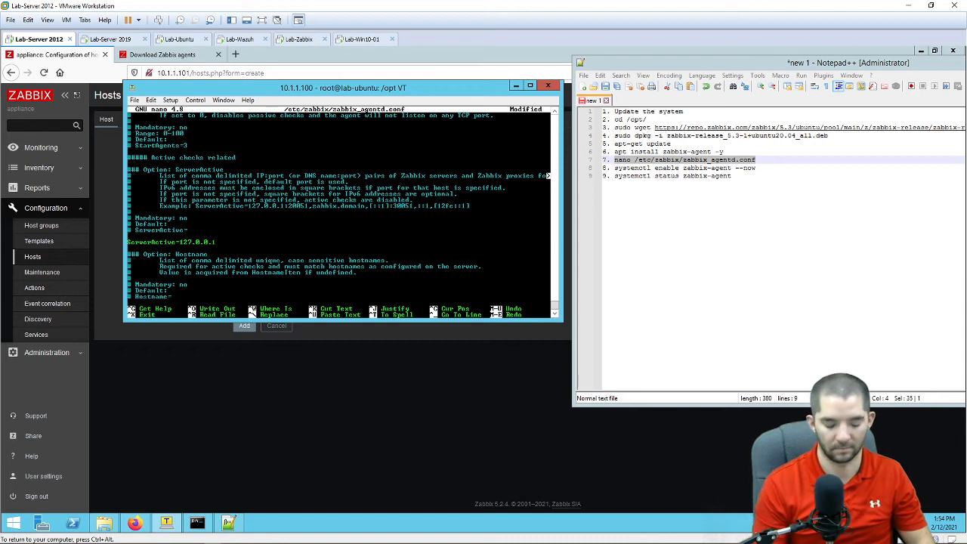
key(BackSpace)
key(BackSpace)
key(BackSpace)
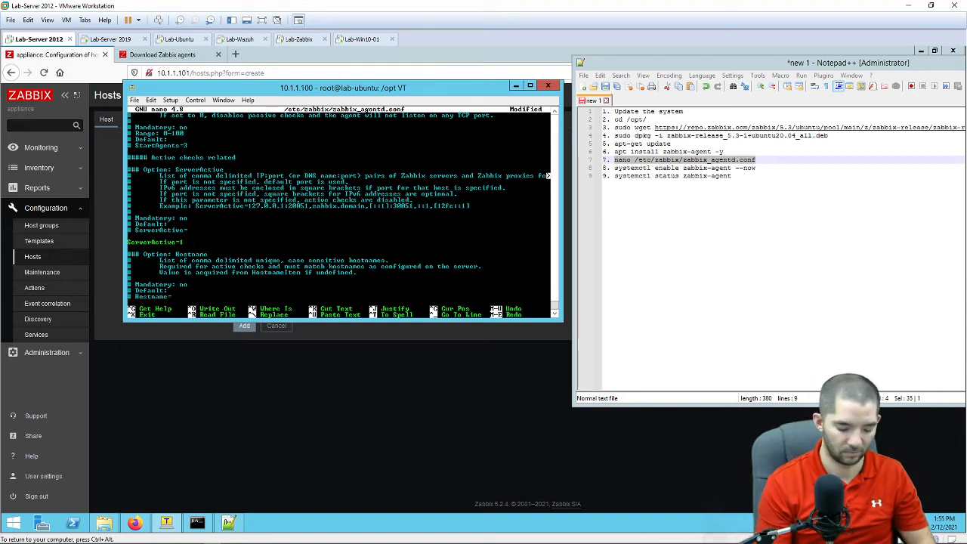
text(0.1.1.)
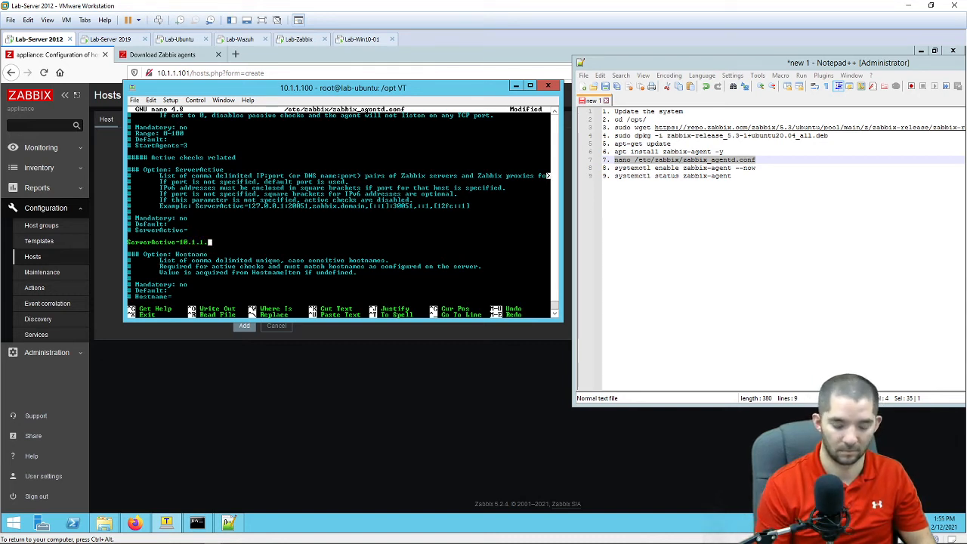
text(100)
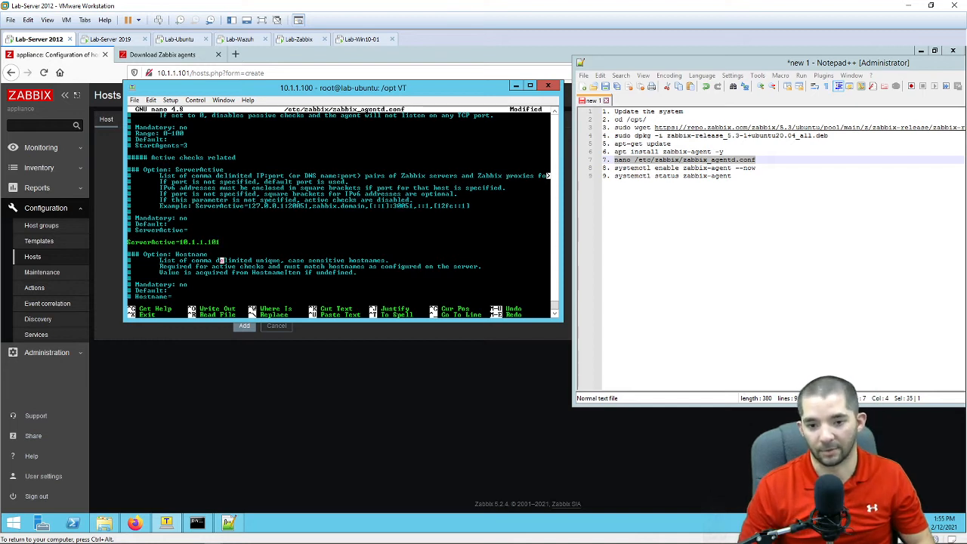
key(Down)
key(Down)
key(Down)
key(Down)
key(Down)
key(Down)
key(Down)
key(Down)
key(Down)
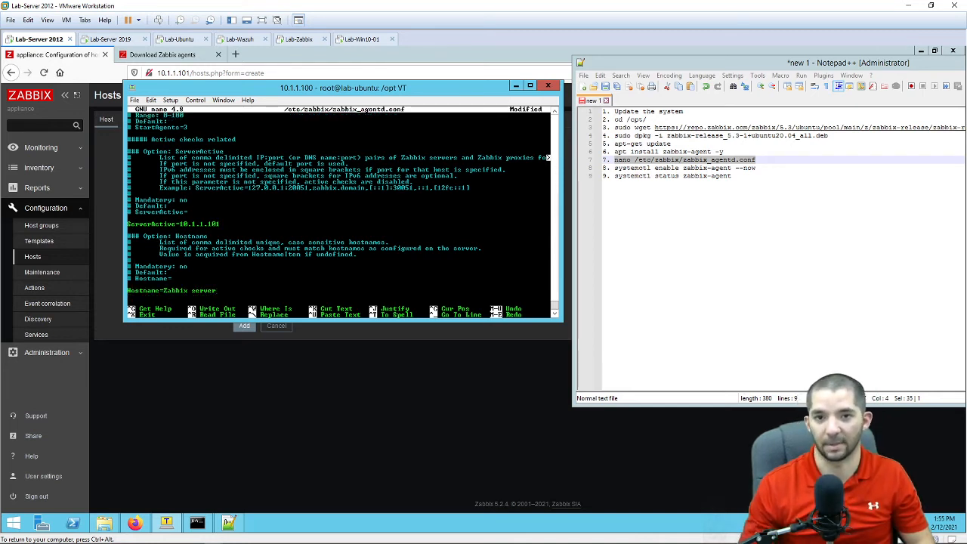
key(ctrl+alt)
click(301, 40)
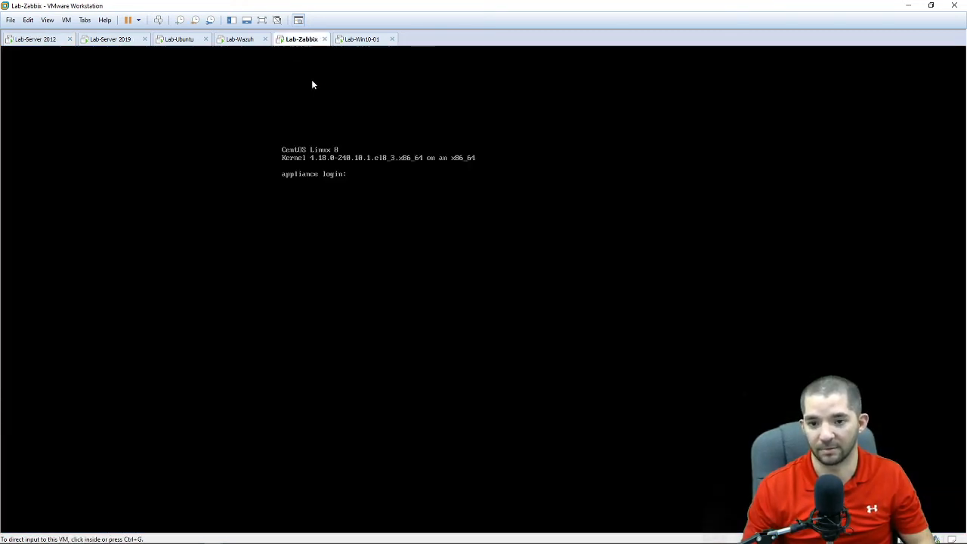
Step: Log into the Lab-Zabbix console as root
click(432, 173)
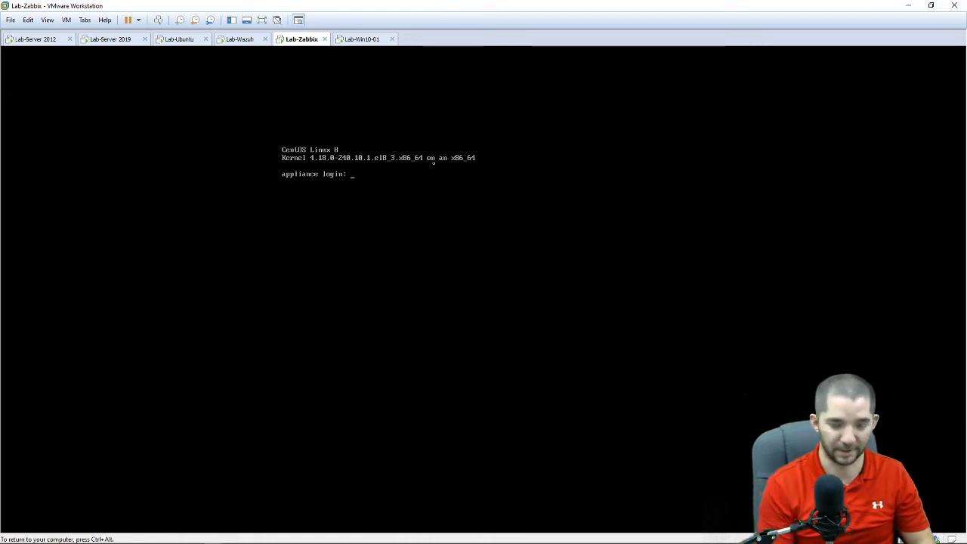
text(root)
key(Return)
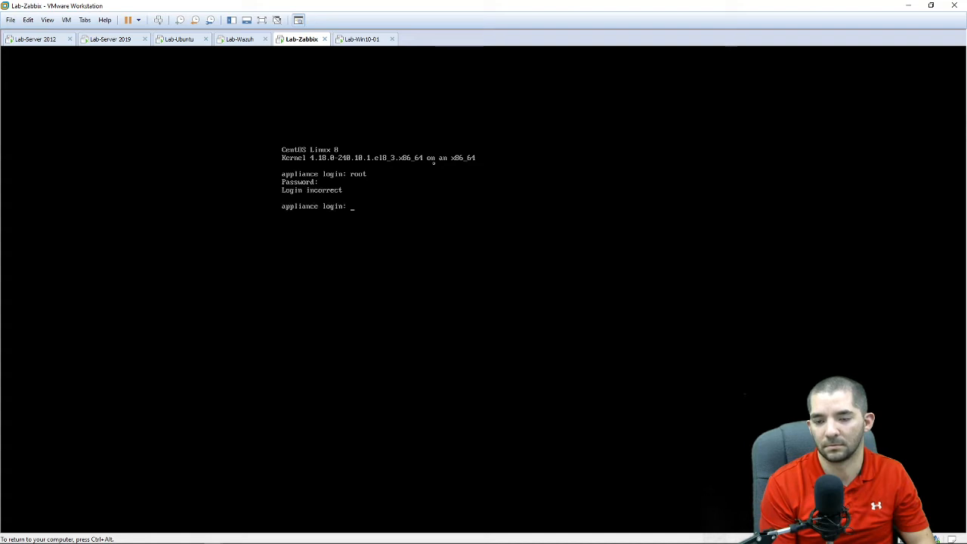
text(oot)
key(Return)
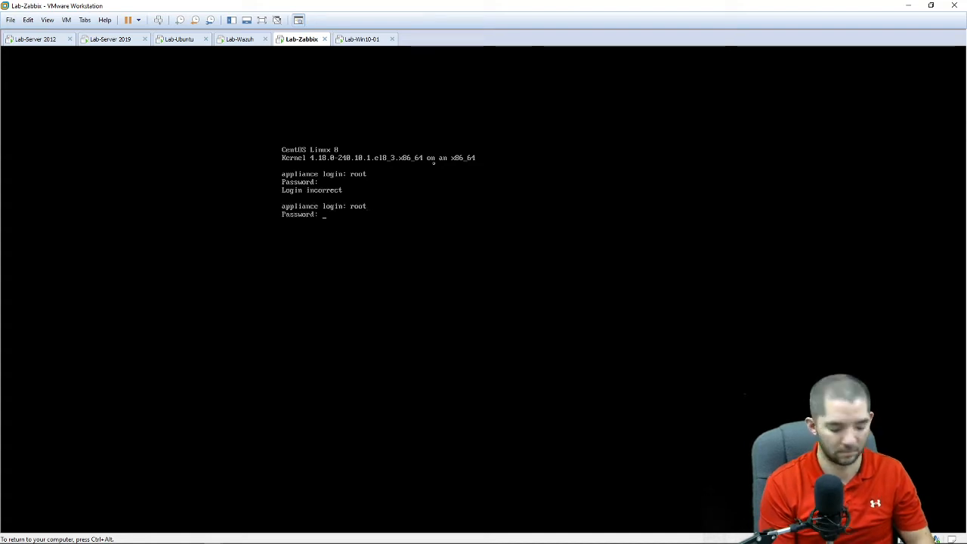
key(Return)
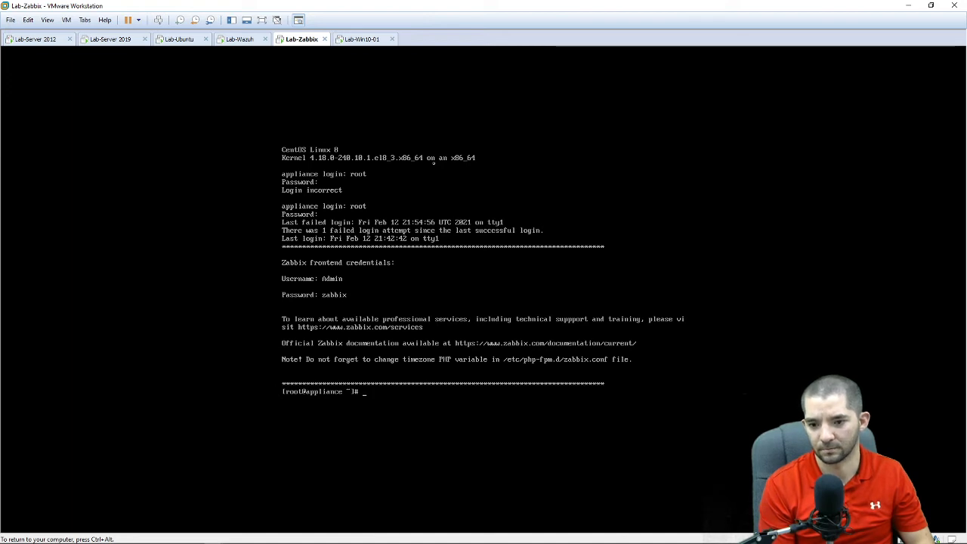
Step: Run hostnamectl to confirm hostname 'appliance', then return to Lab-Server 2012
text(hostna)
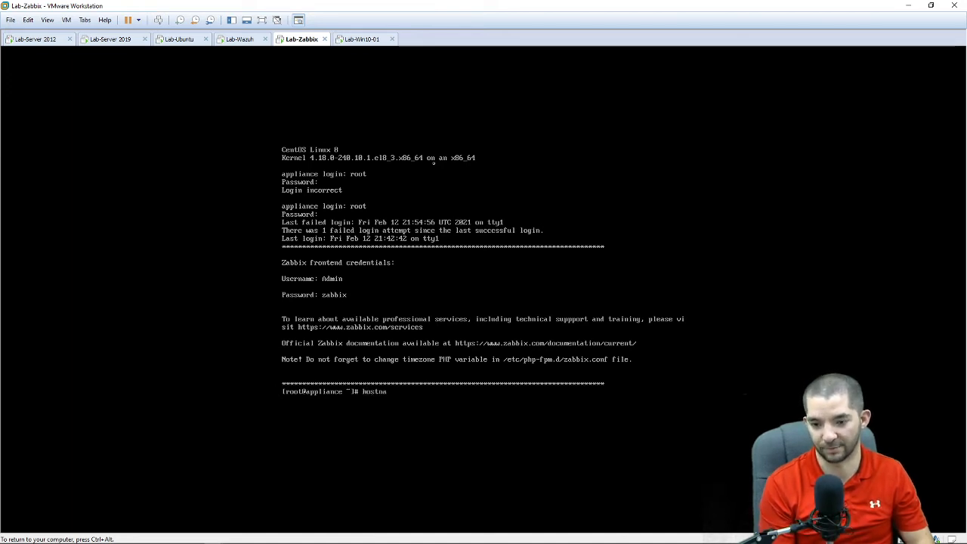
text(mectl)
key(Return)
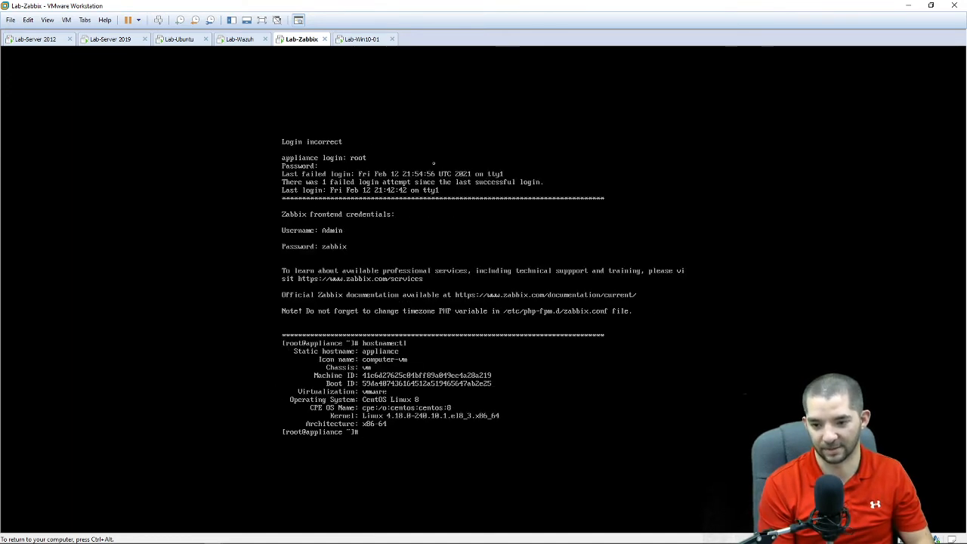
key(ctrl+alt)
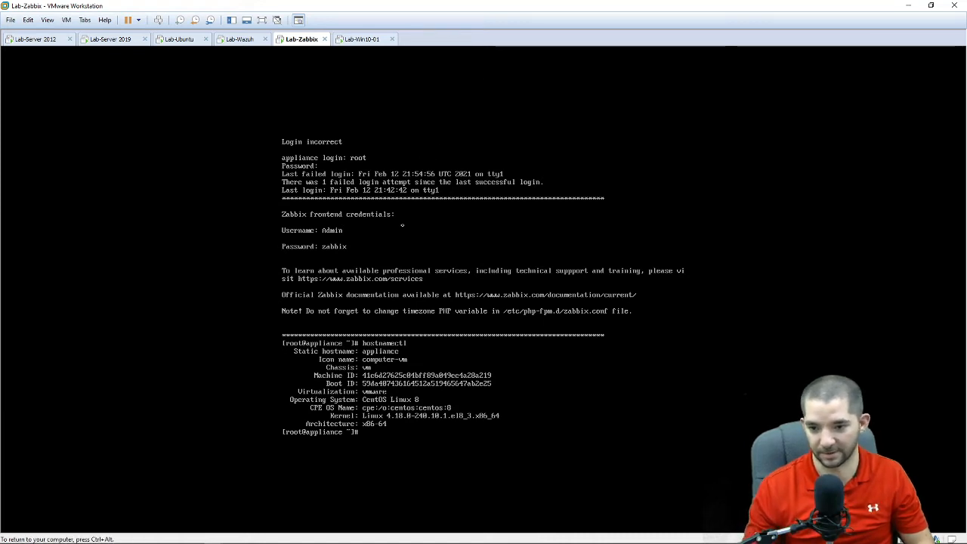
click(18, 41)
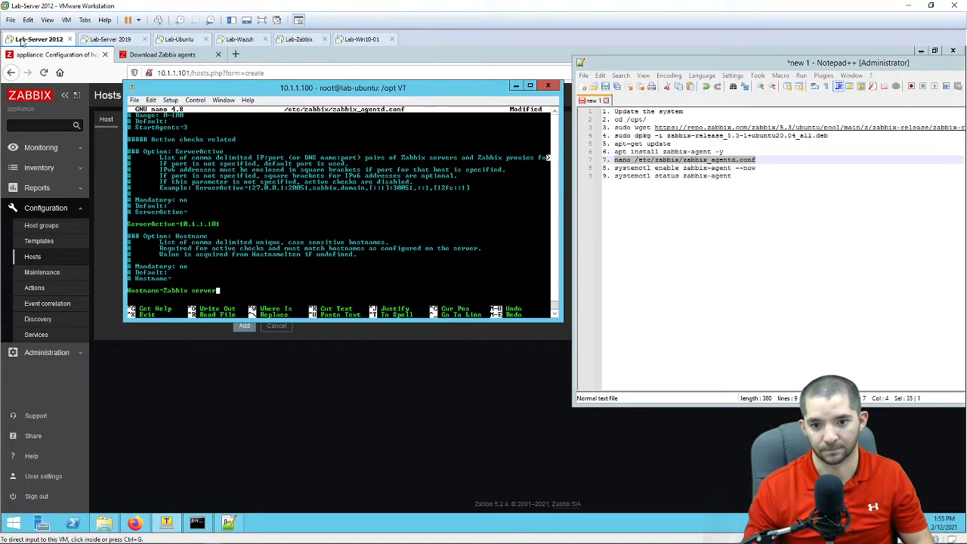
Step: Replace 'Zabbix server' with 'appliance' after Hostname=, save the file and exit nano
click(275, 281)
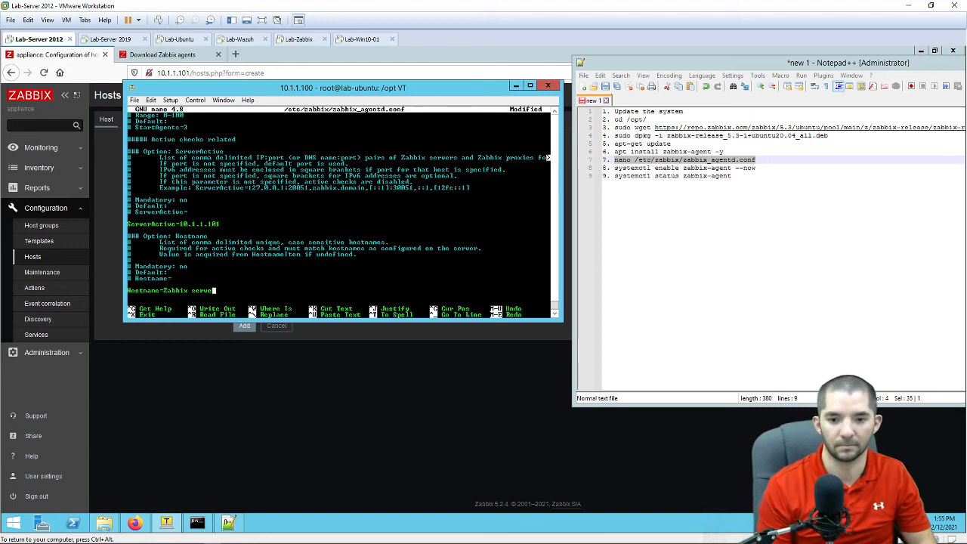
key(BackSpace)
key(BackSpace)
key(BackSpace)
key(BackSpace)
key(BackSpace)
key(BackSpace)
key(BackSpace)
key(BackSpace)
key(BackSpace)
key(BackSpace)
key(BackSpace)
key(BackSpace)
key(BackSpace)
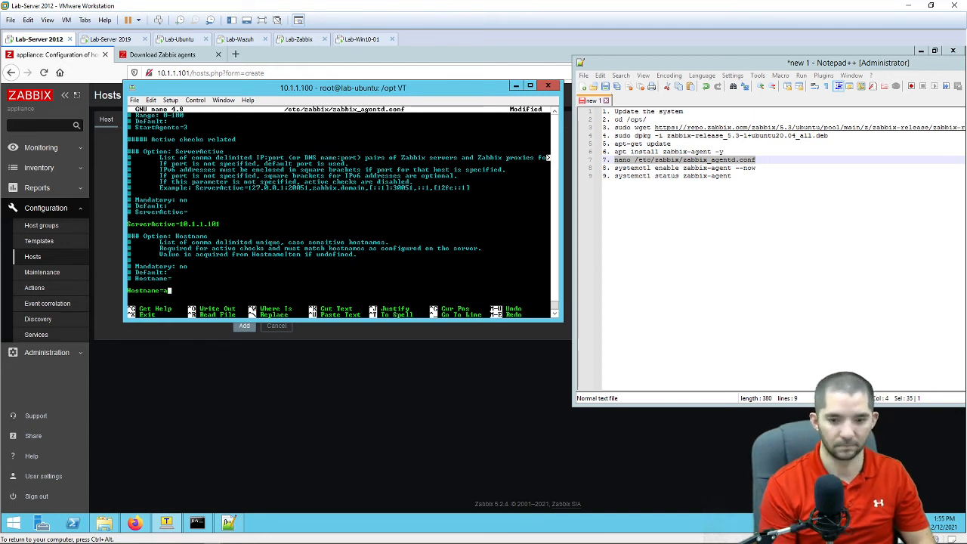
text(appliance)
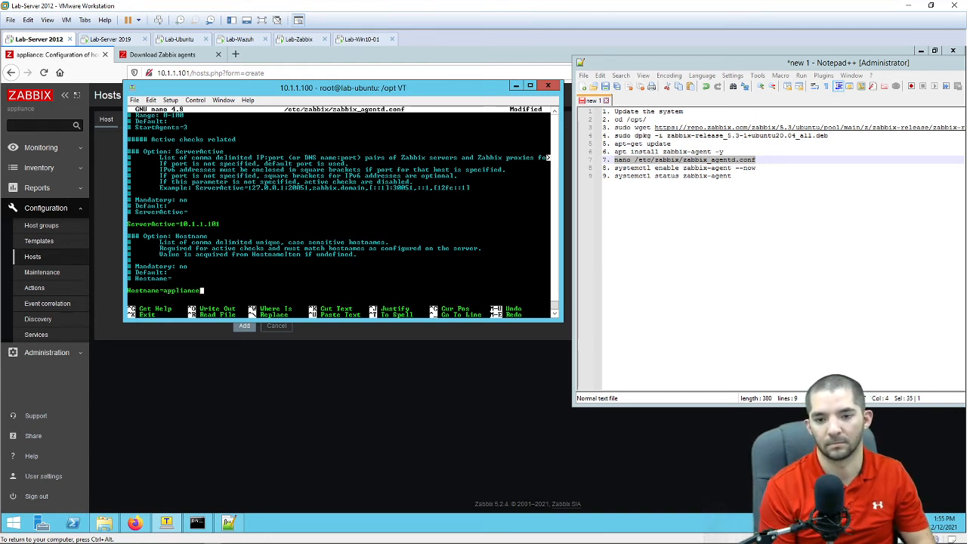
key(ctrl+o)
key(Return)
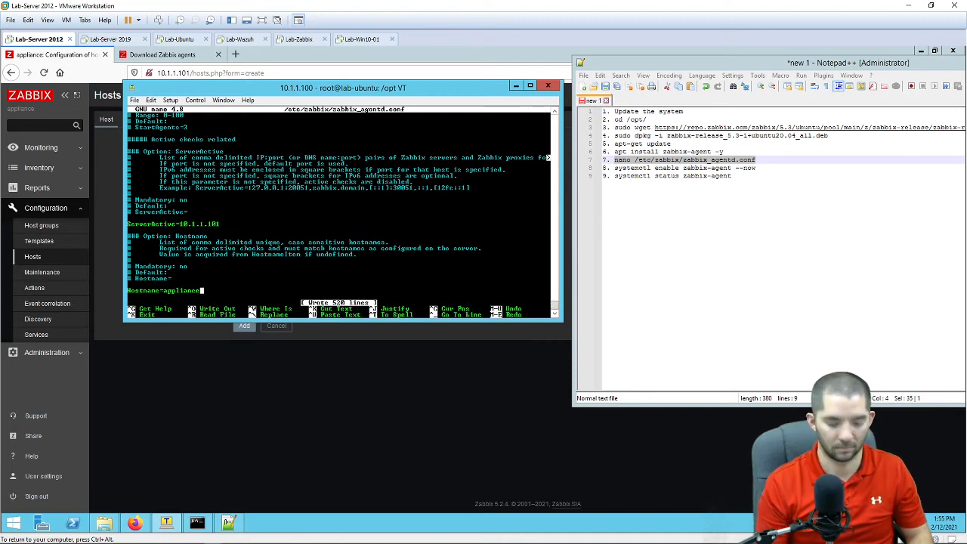
key(ctrl+x)
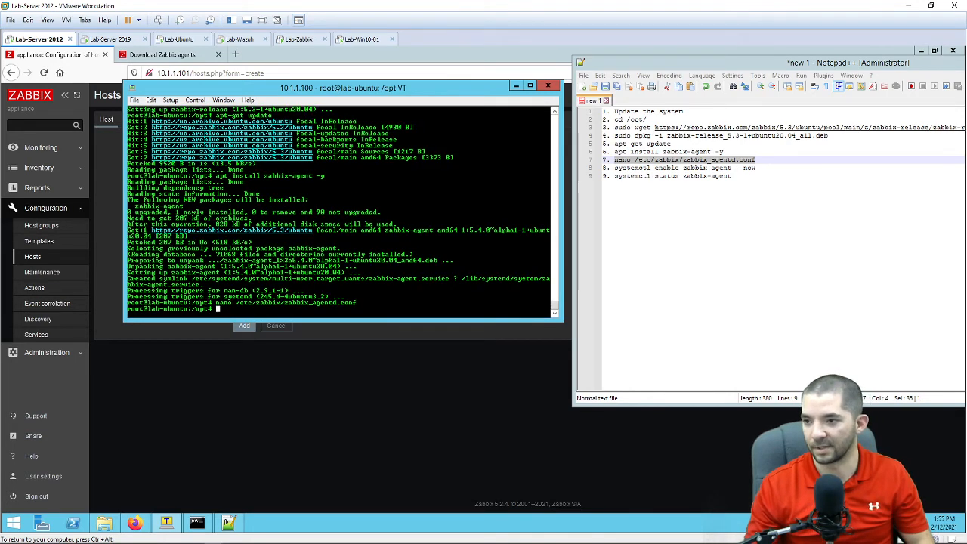
drag(756, 169, 623, 169)
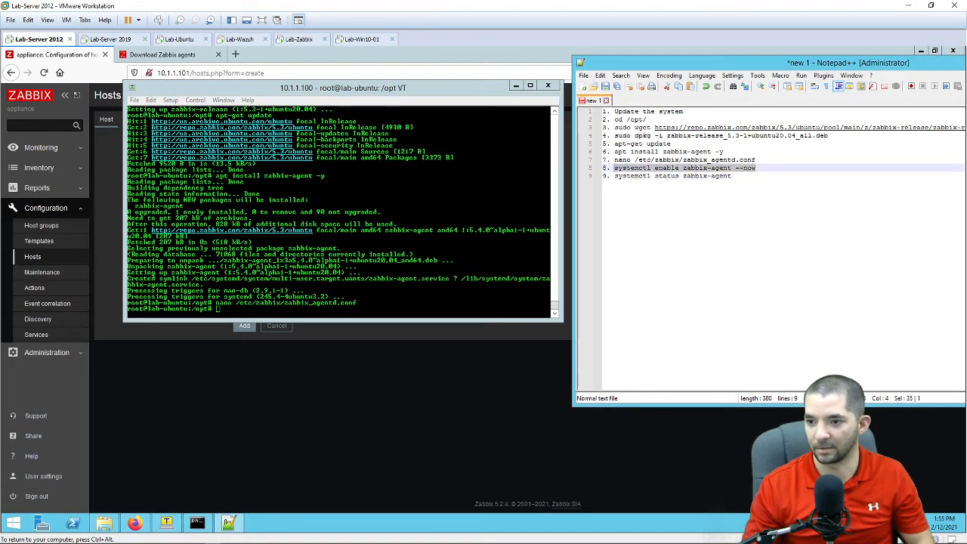
Step: Copy the enable zabbix-agent command from line 8 and run it in Tera Term
right_click(625, 169)
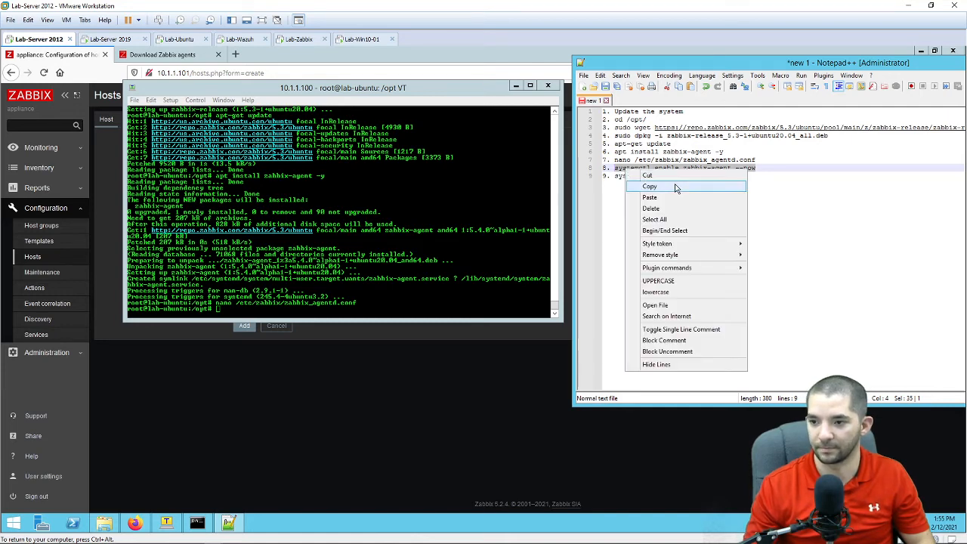
click(676, 188)
right_click(446, 242)
key(Return)
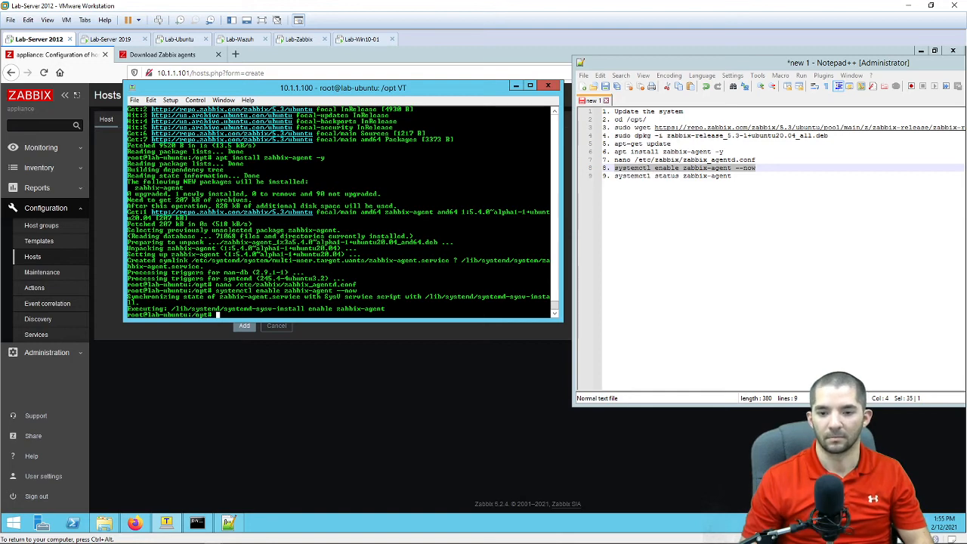
key(Return)
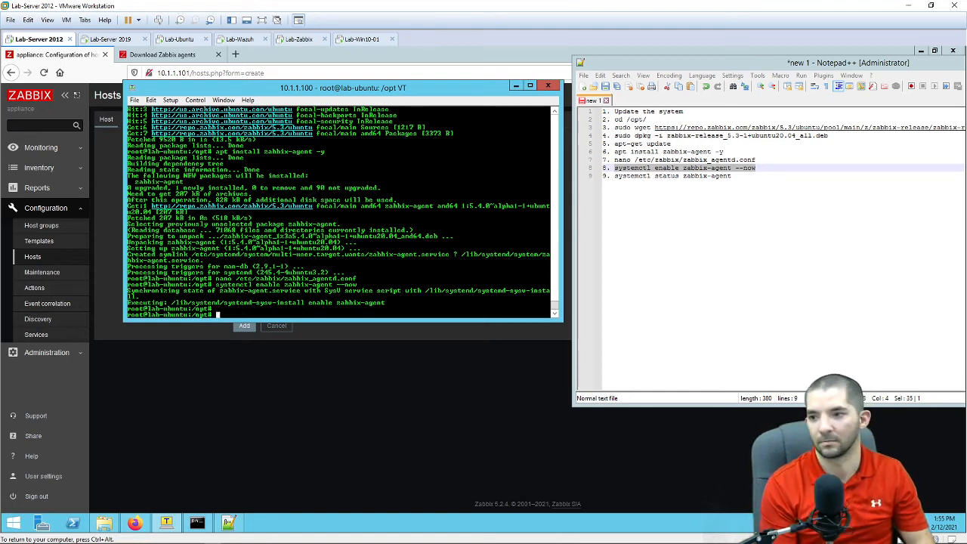
Step: Check zabbix-agent status, restart it, and confirm it is active (running)
text(systemctl status )
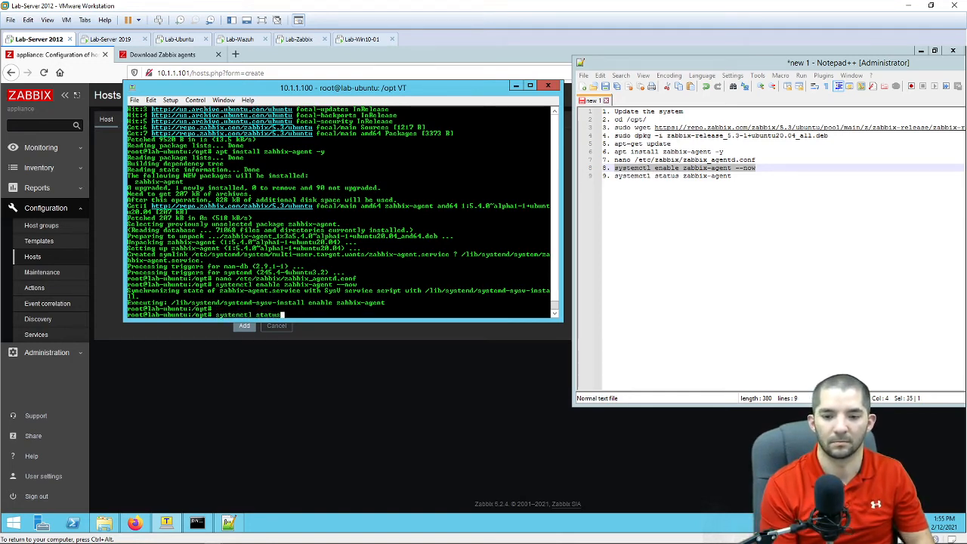
text(zabbix)
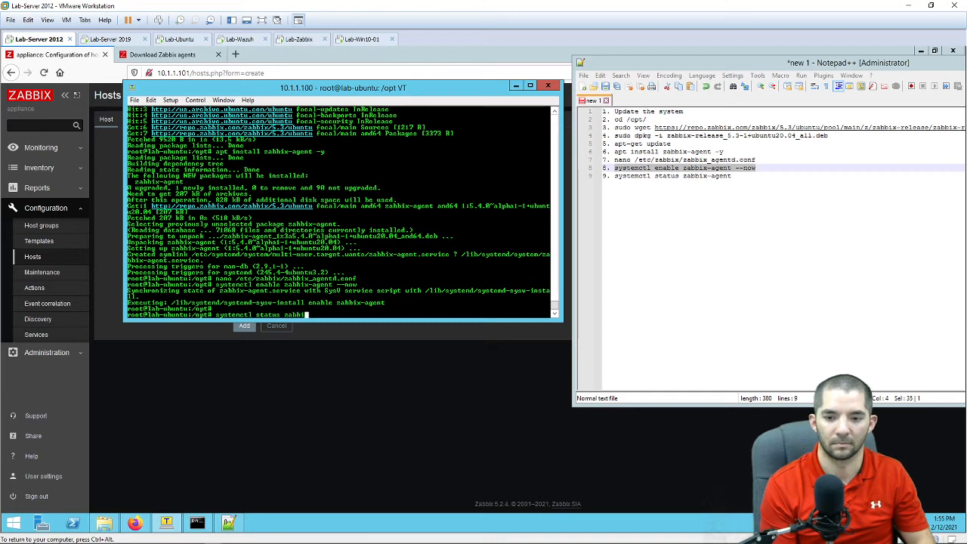
text(-agent)
key(Return)
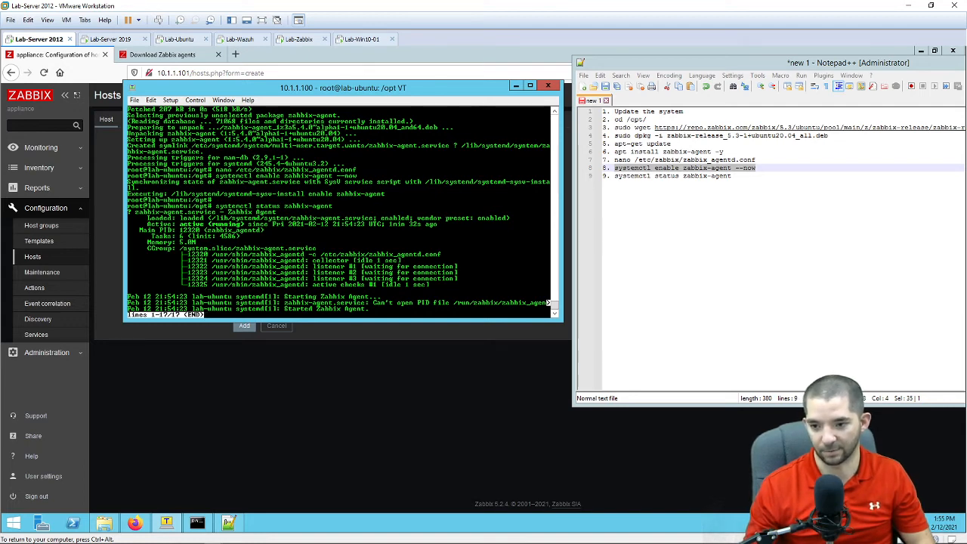
text(q)
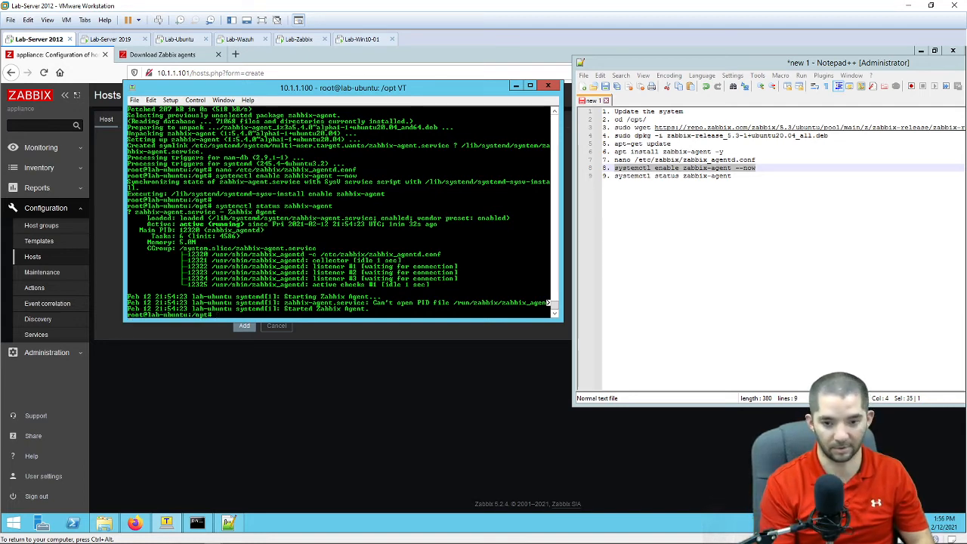
text(systemctl)
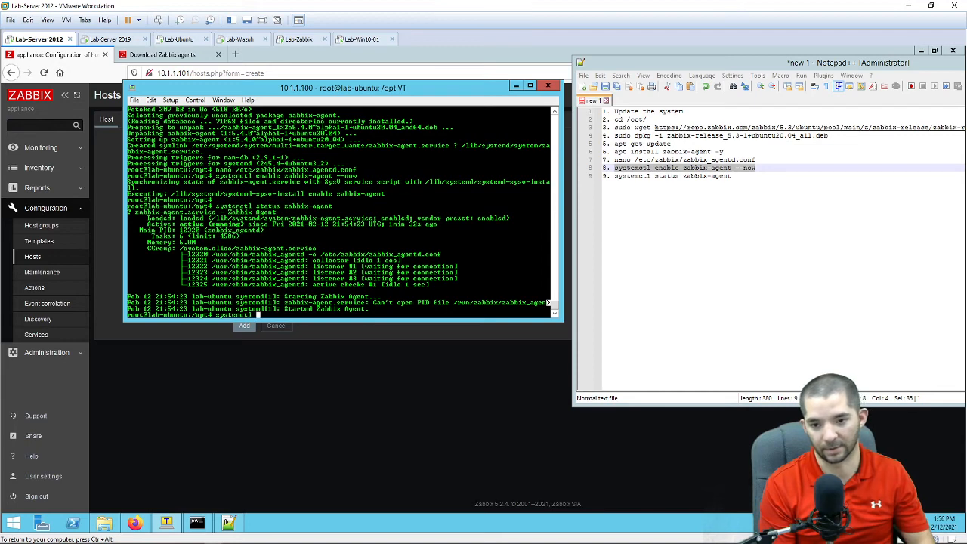
text( r)
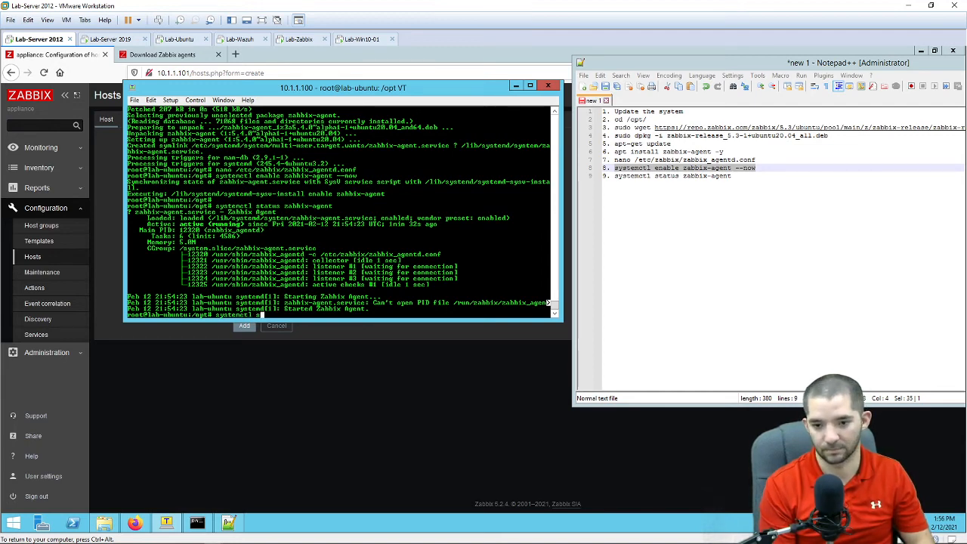
text(estart z)
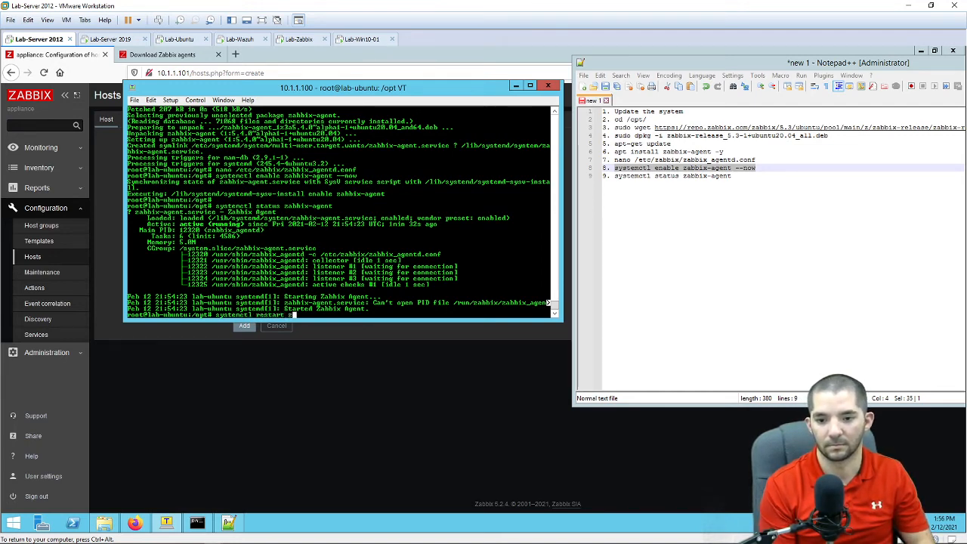
text(abbix-age)
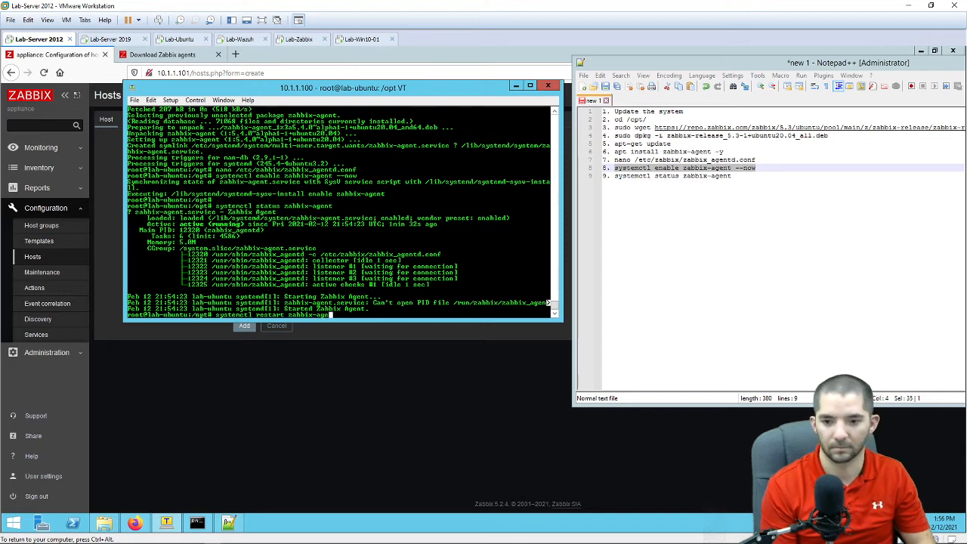
text(nt)
key(Return)
key(Up)
key(Up)
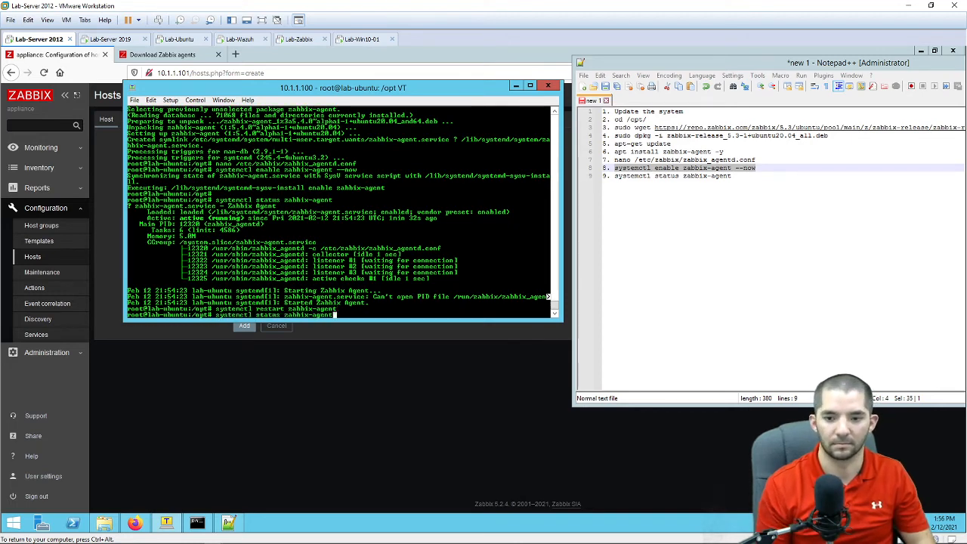
key(Return)
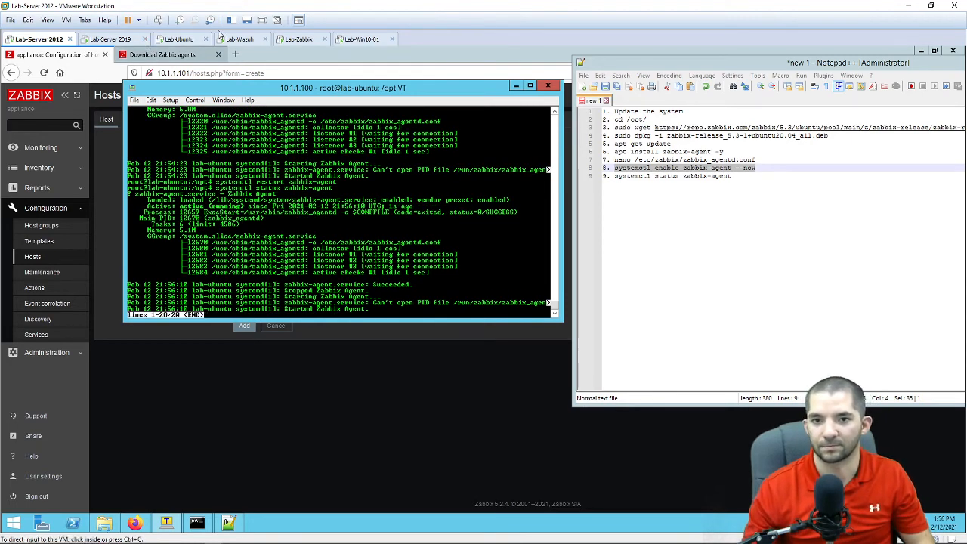
key(q)
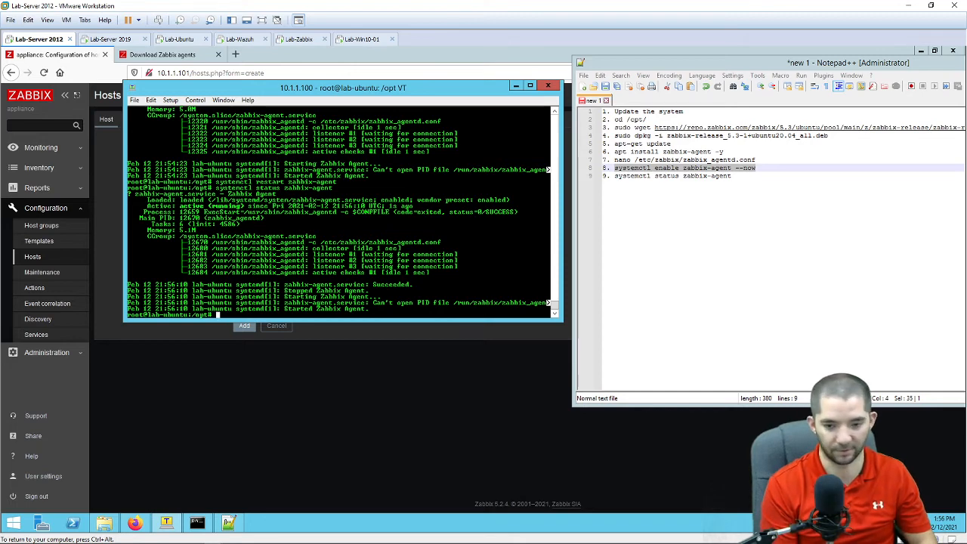
Step: Check the ufw firewall status and enable it, confirming with y
text(fw status)
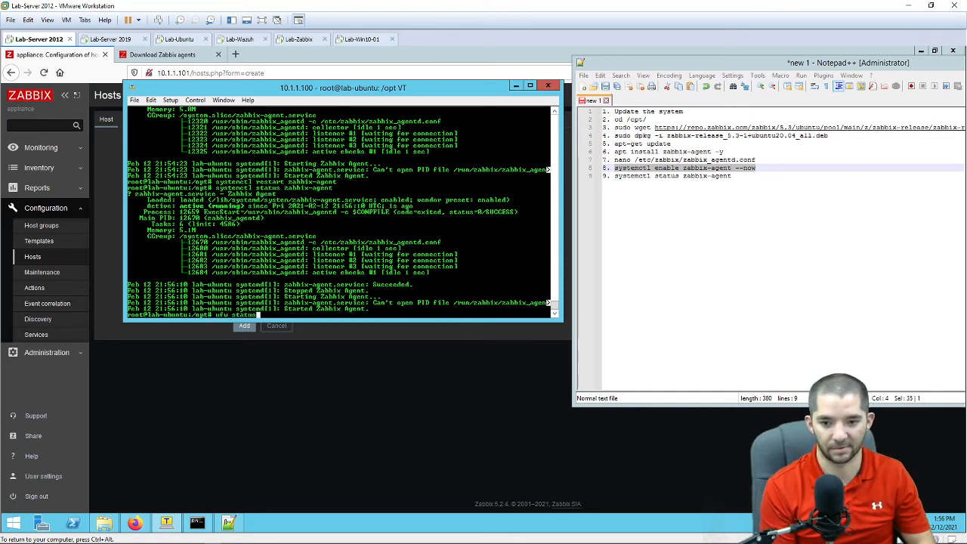
key(Return)
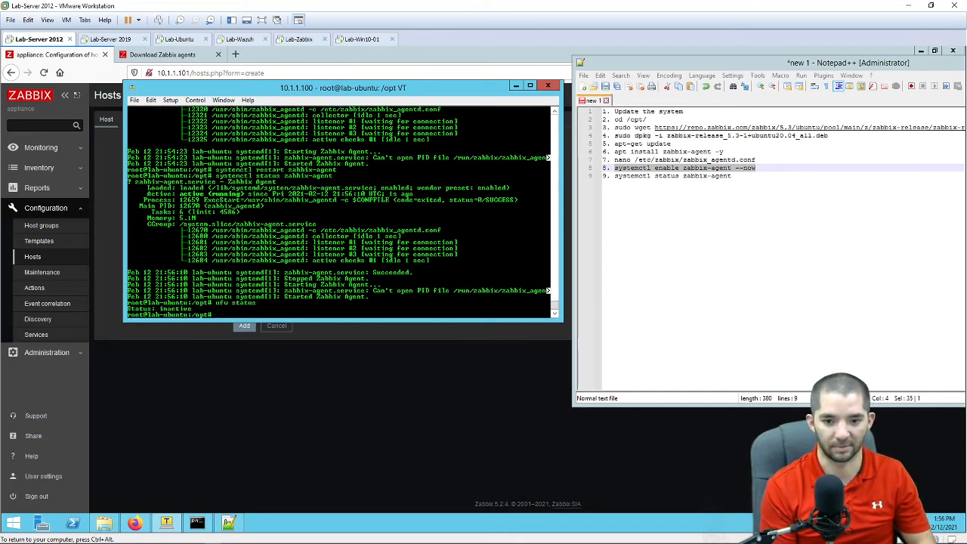
text(ufw enable)
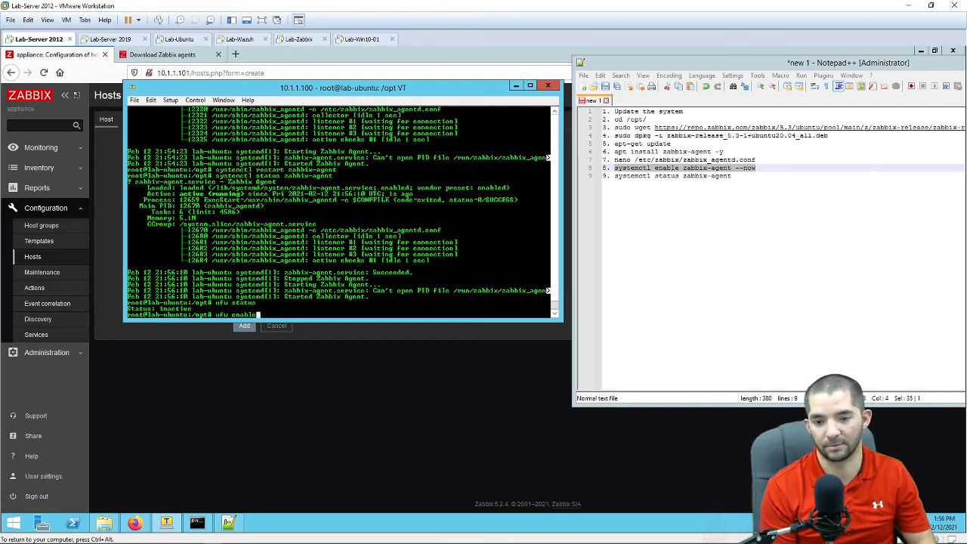
key(Return)
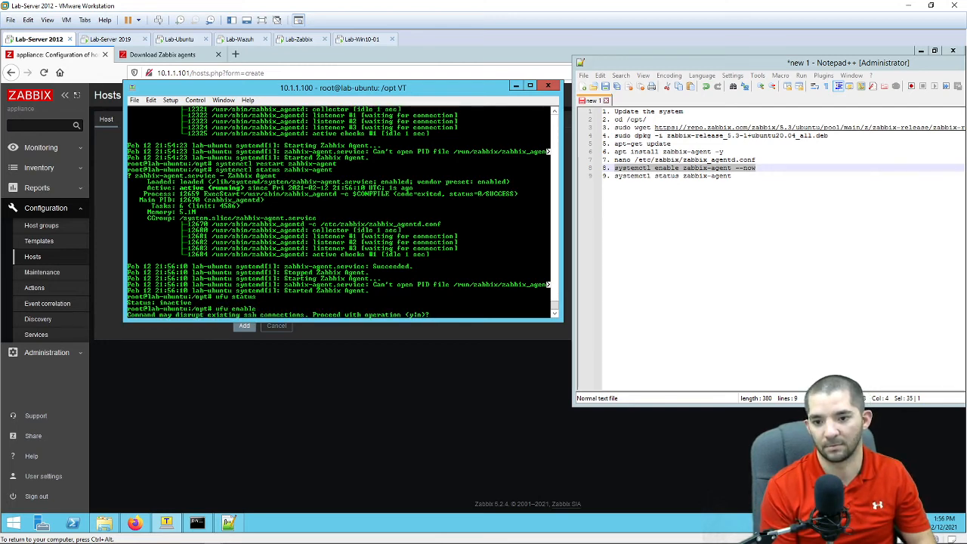
text(y)
key(Return)
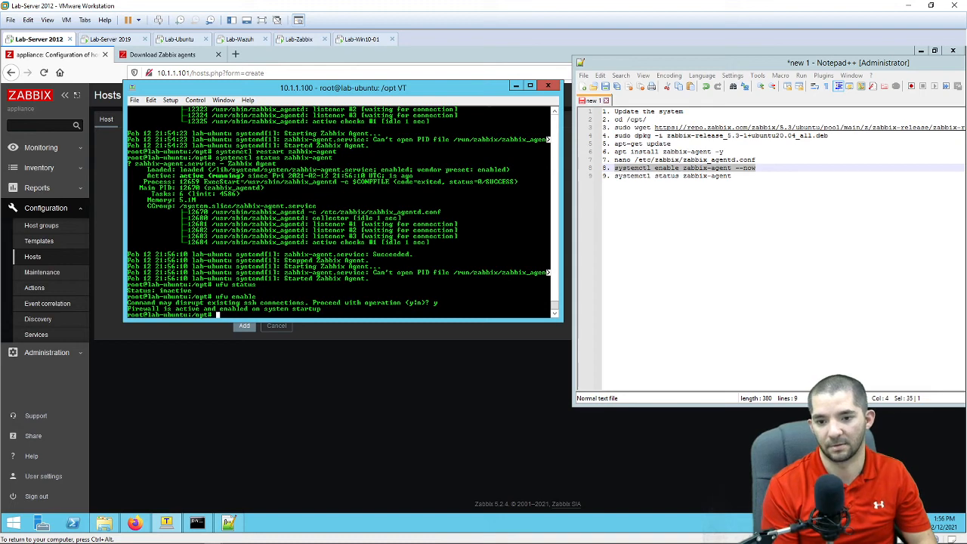
Step: Allow ports 22/tcp and 10050/tcp through ufw
text(uf)
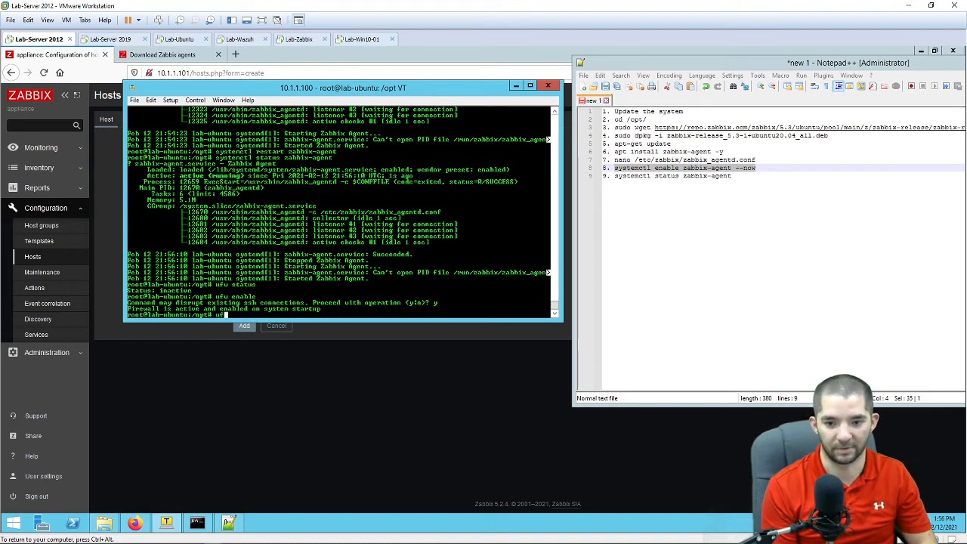
text(w)
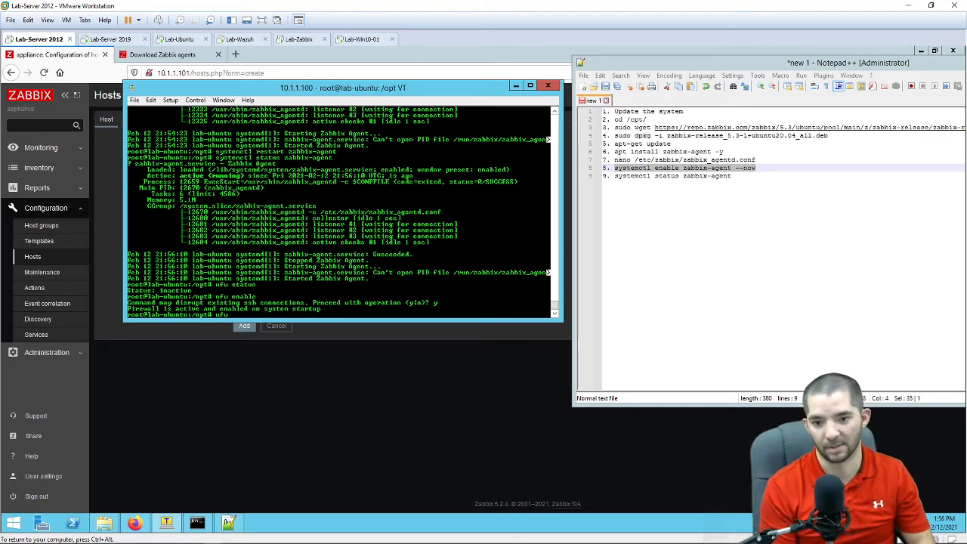
text(allow 22)
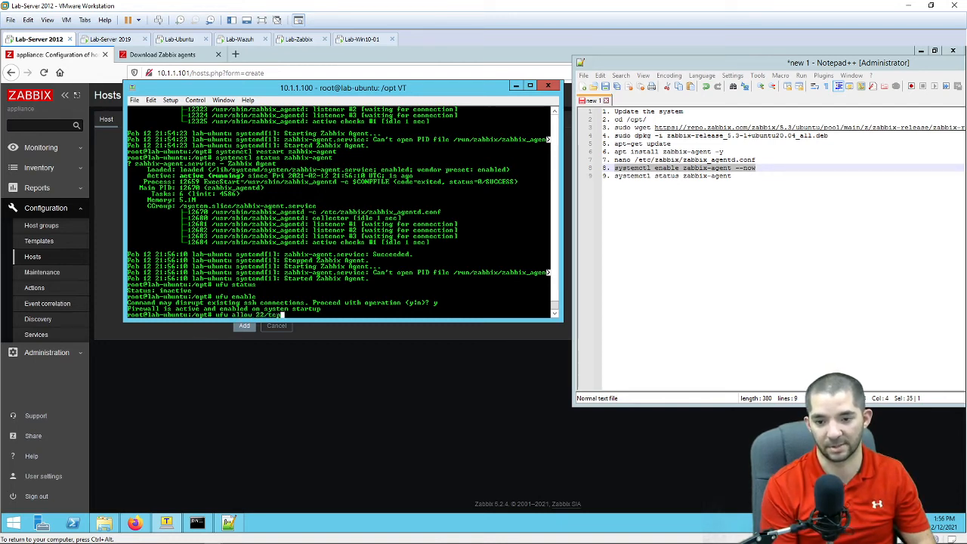
text(/tcp)
key(Return)
key(Up)
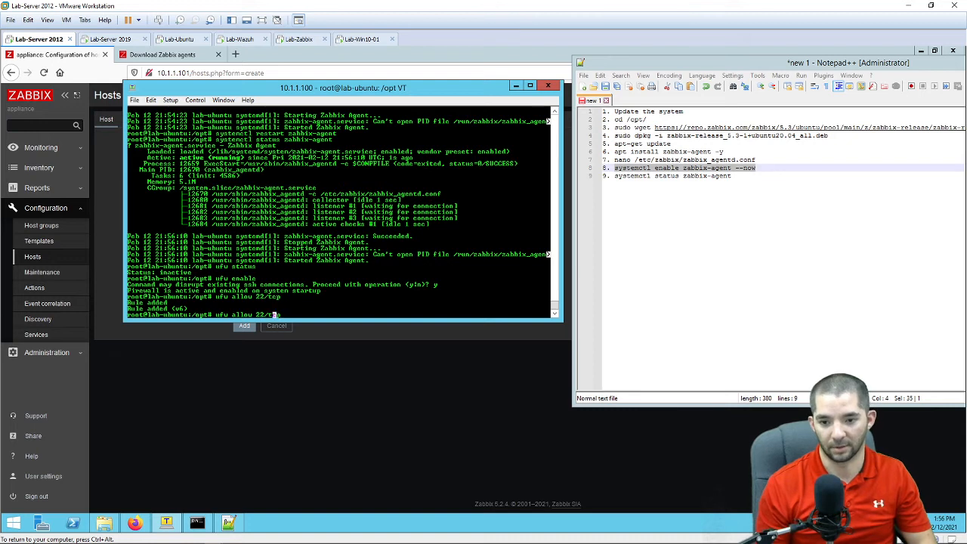
key(BackSpace)
key(BackSpace)
key(BackSpace)
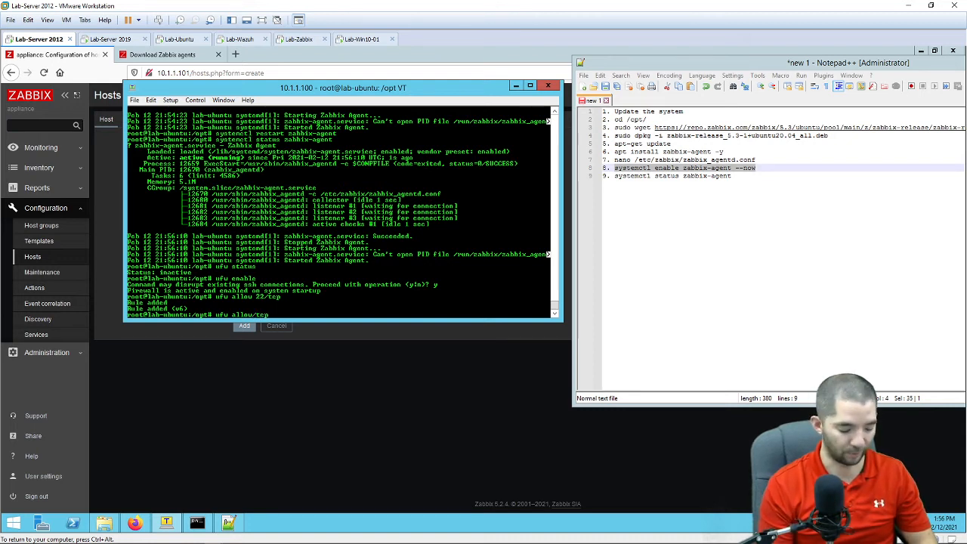
text(10050)
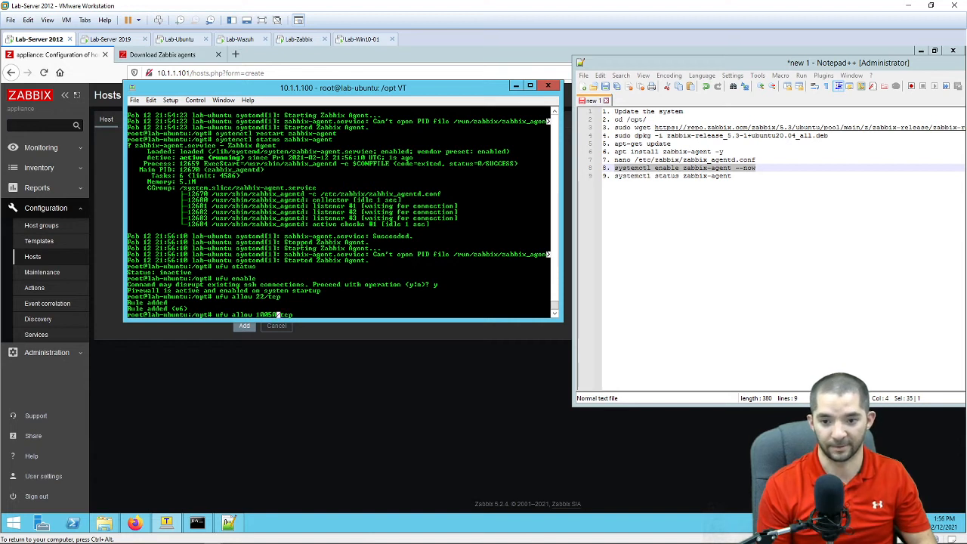
key(Return)
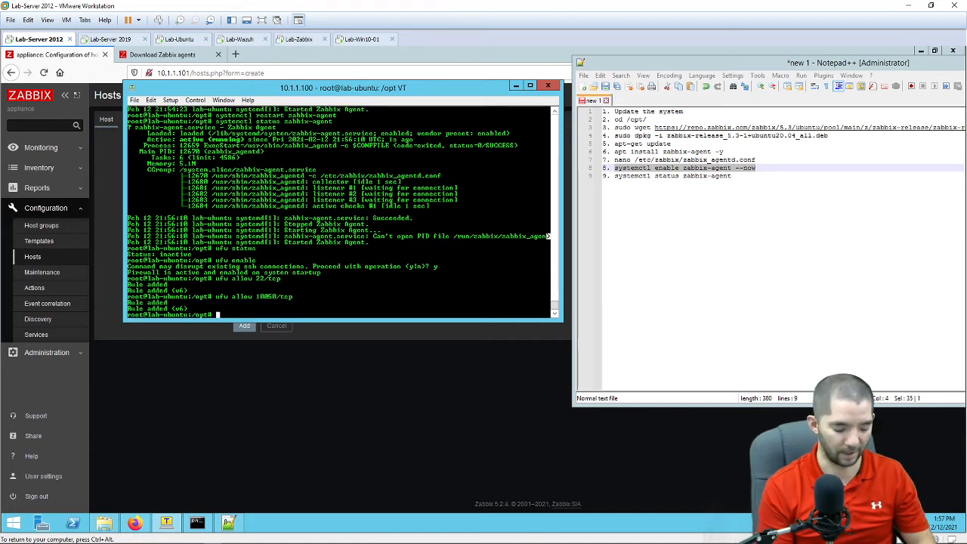
Step: Reload ufw, list the IP addresses with ip add, and return to Firefox
text(ufw reload)
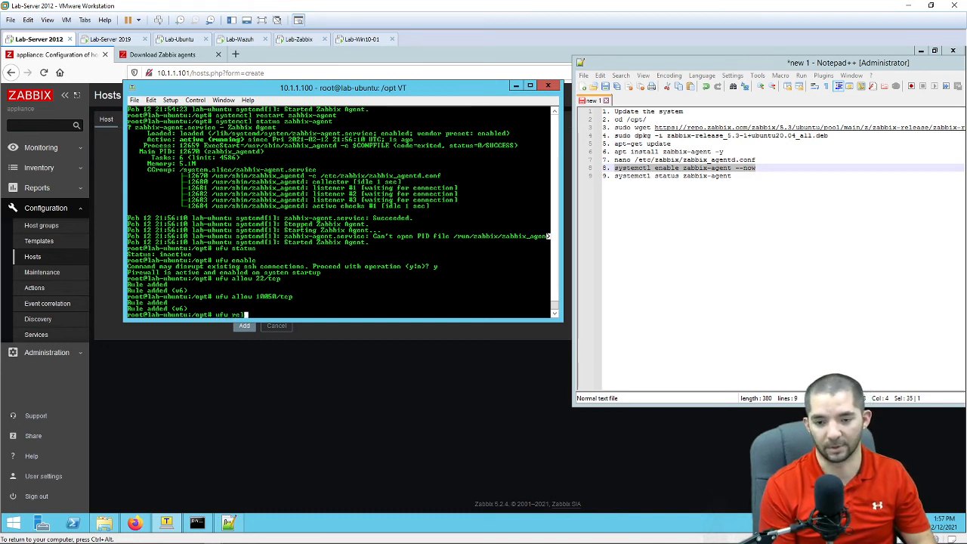
key(Return)
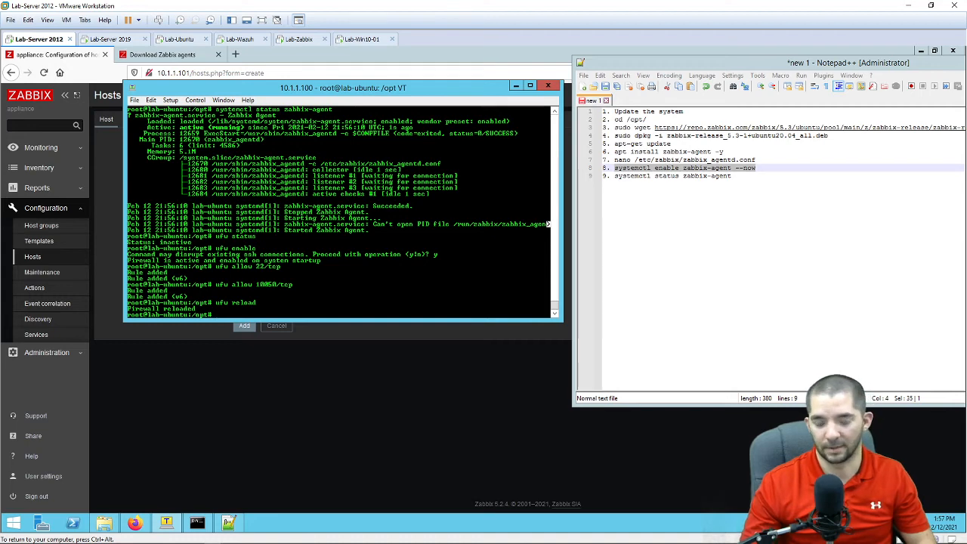
text(ip addr)
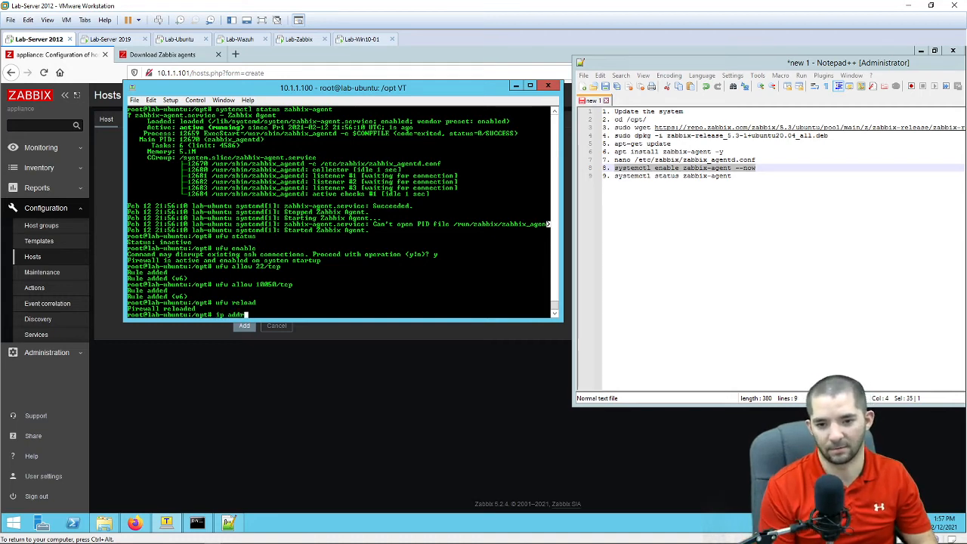
key(Return)
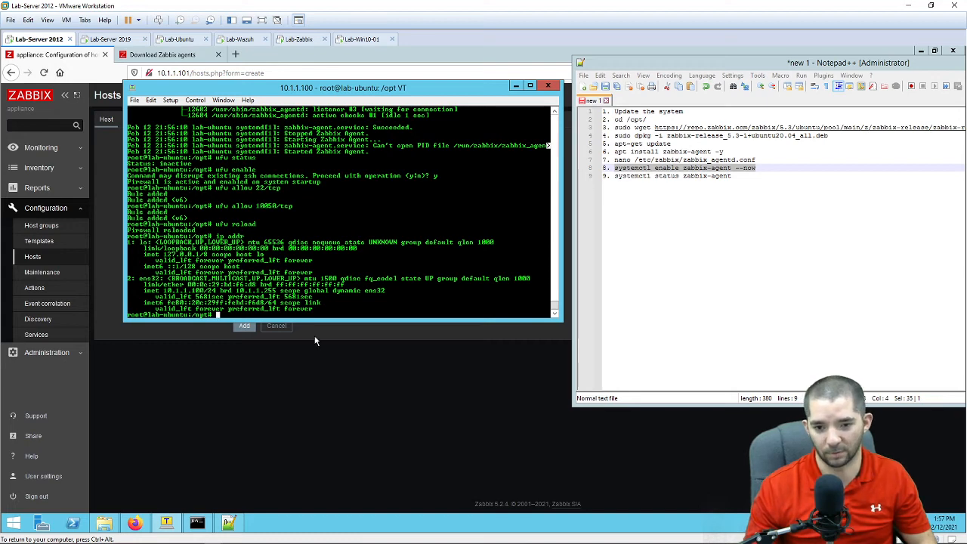
click(490, 412)
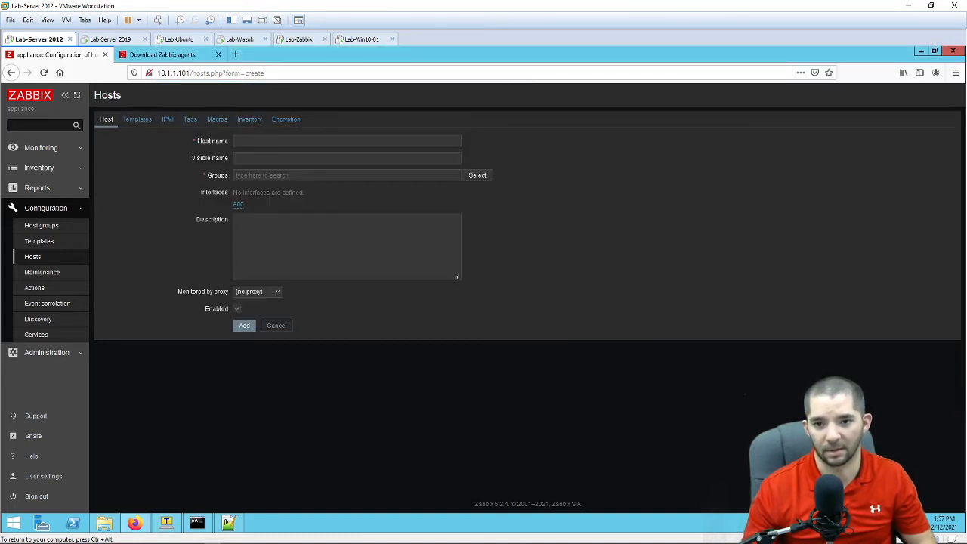
Step: Name the new host Lab-Ubuntu and place it in Linux servers and Templates/Operating systems groups
click(333, 141)
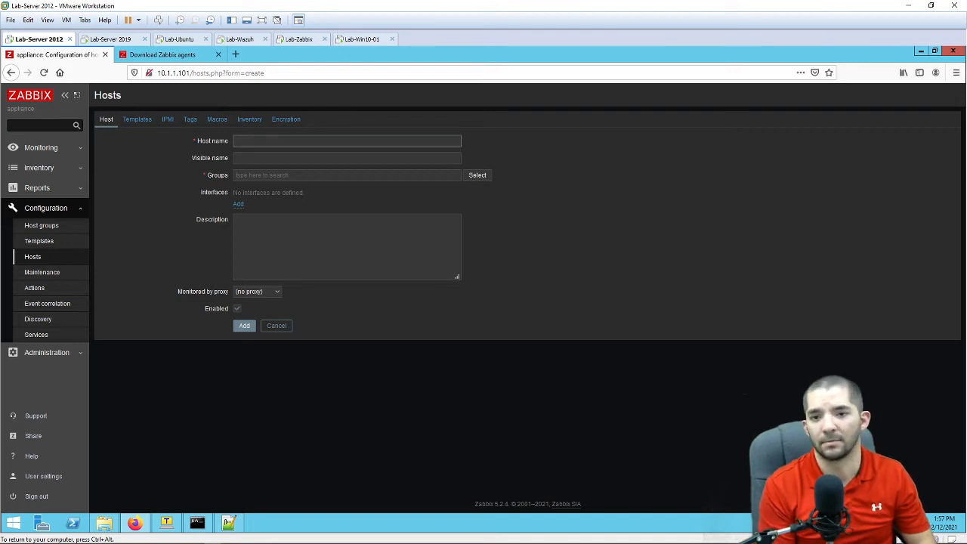
text(Lab-)
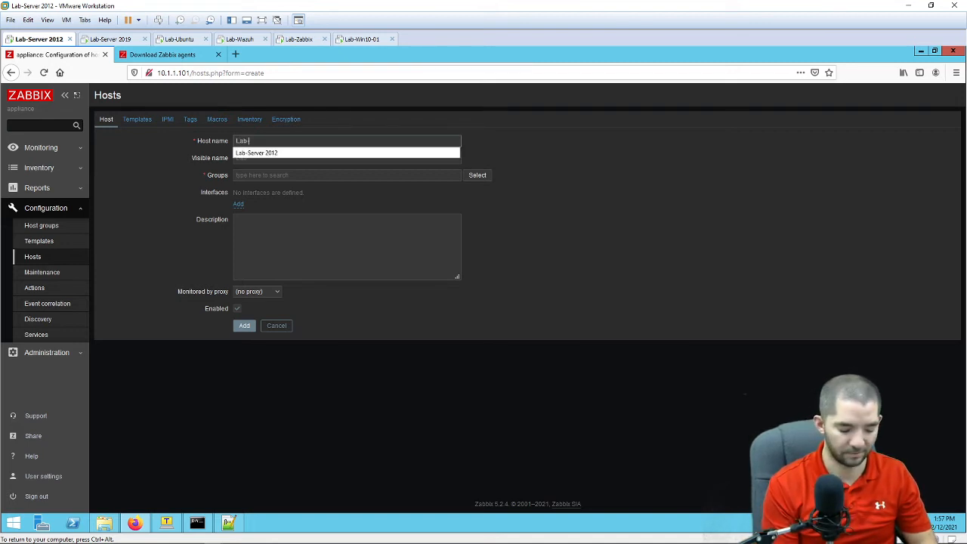
text(Ubuntu)
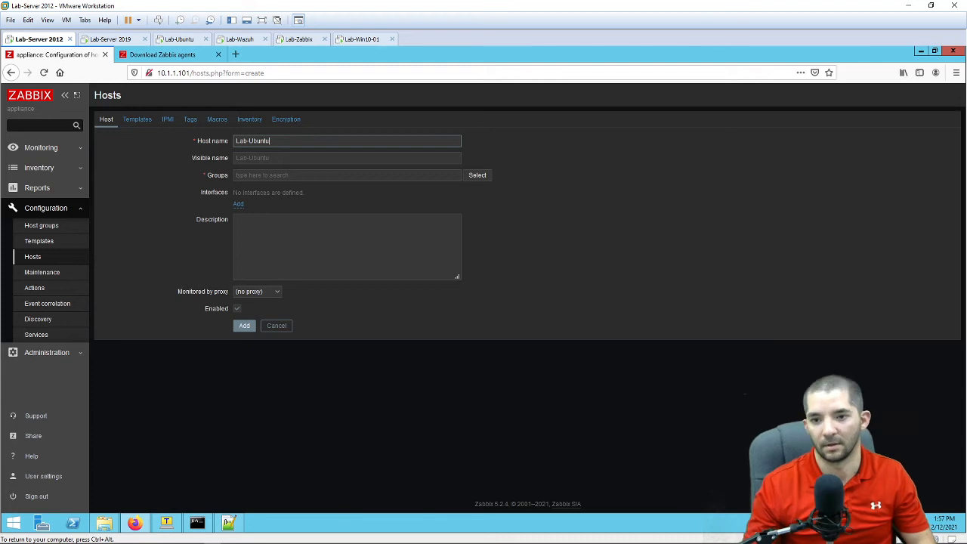
click(449, 176)
text(linux)
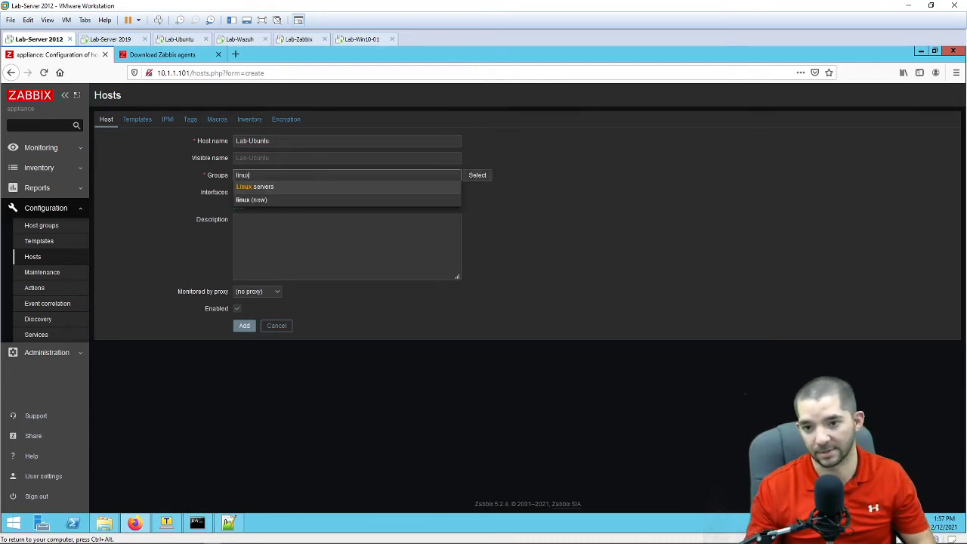
key(Return)
text(c)
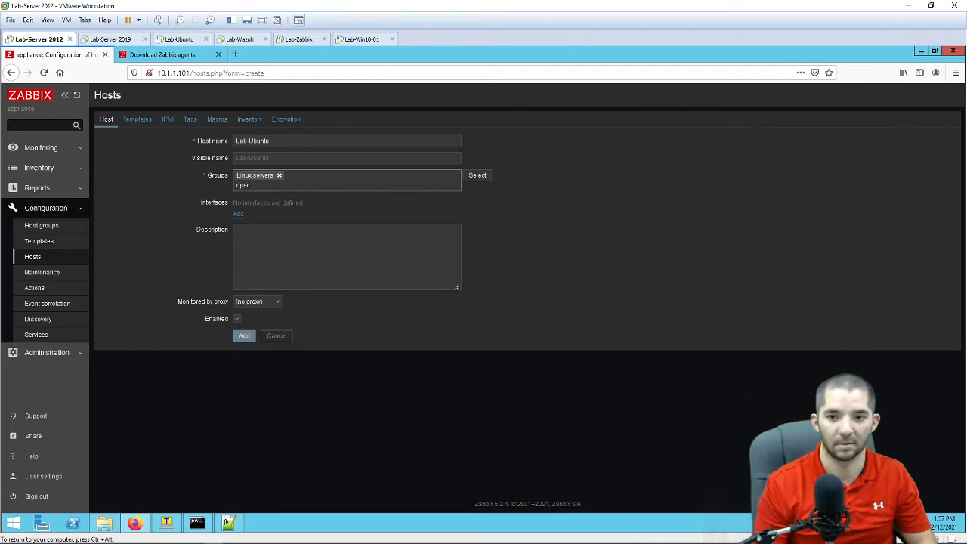
click(288, 198)
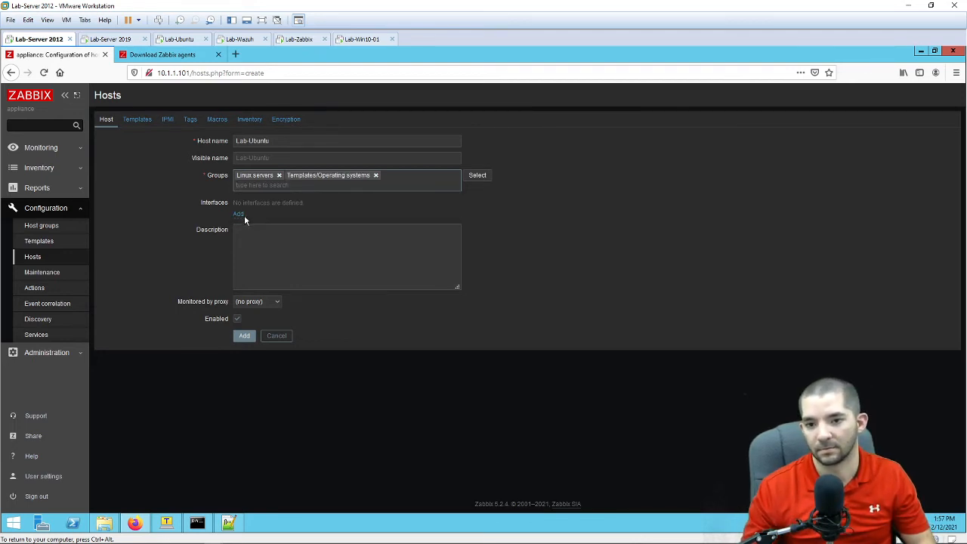
Step: Add a Zabbix agent interface with IP address 10.1.1.100
click(242, 215)
click(268, 231)
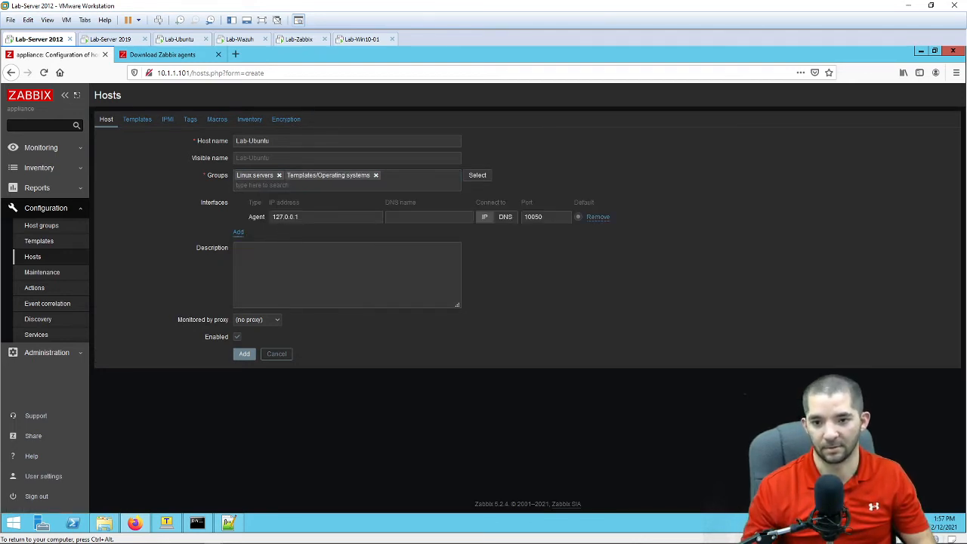
triple_click(292, 217)
text(1)
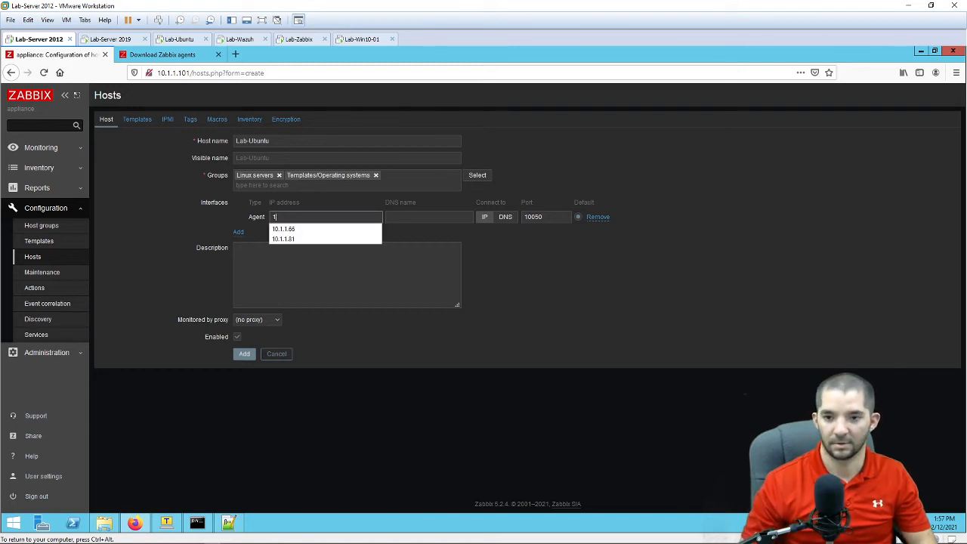
text(0.1.1.100)
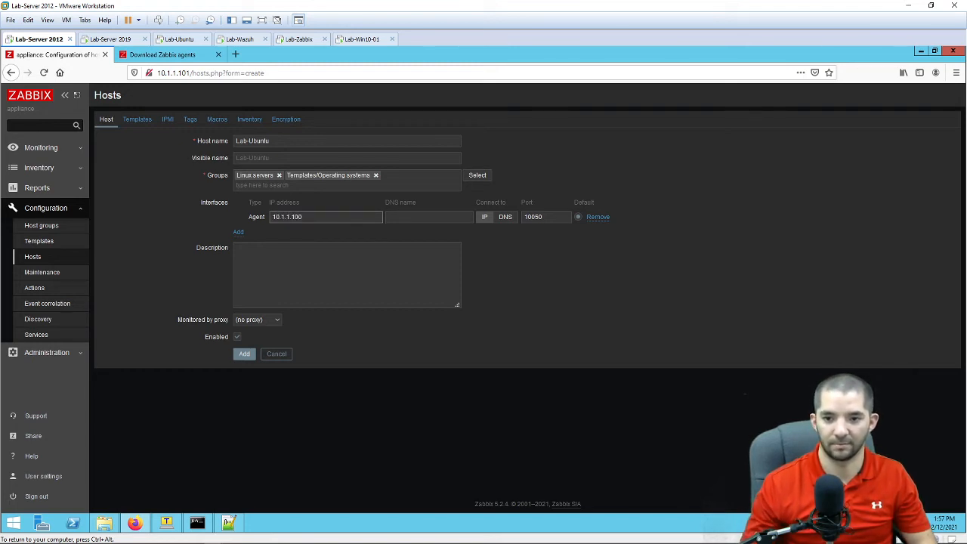
Step: Link the Linux by Zabbix agent template and add the Lab-Ubuntu host
click(142, 120)
click(314, 168)
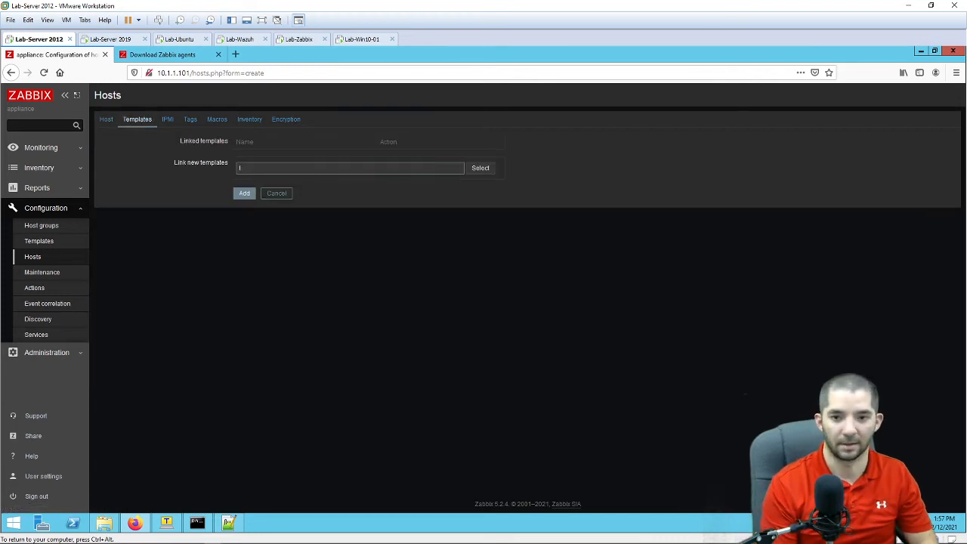
text(linux)
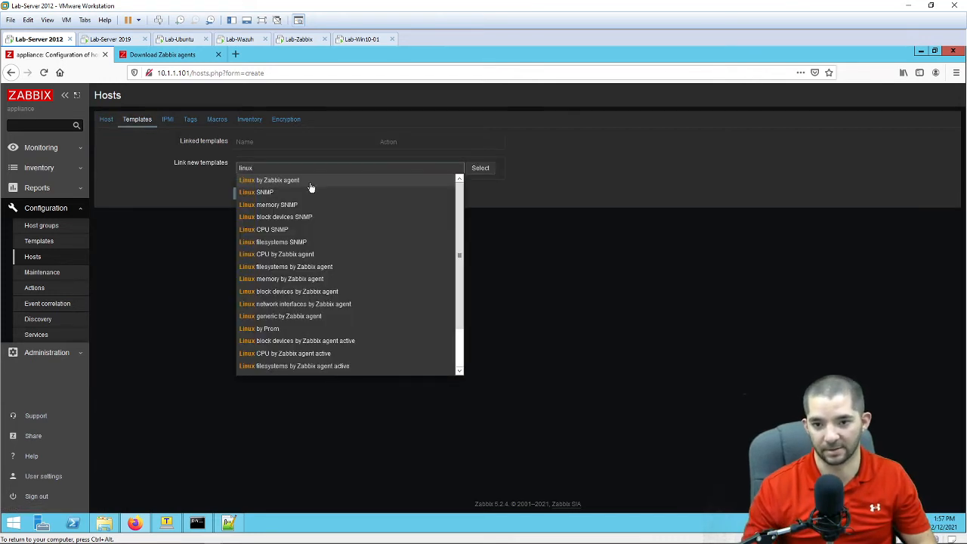
click(309, 183)
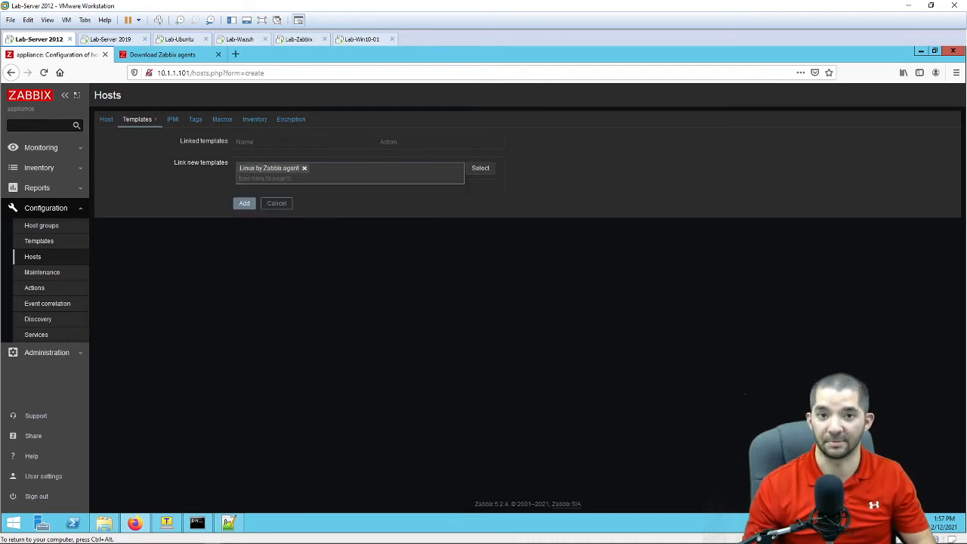
click(246, 204)
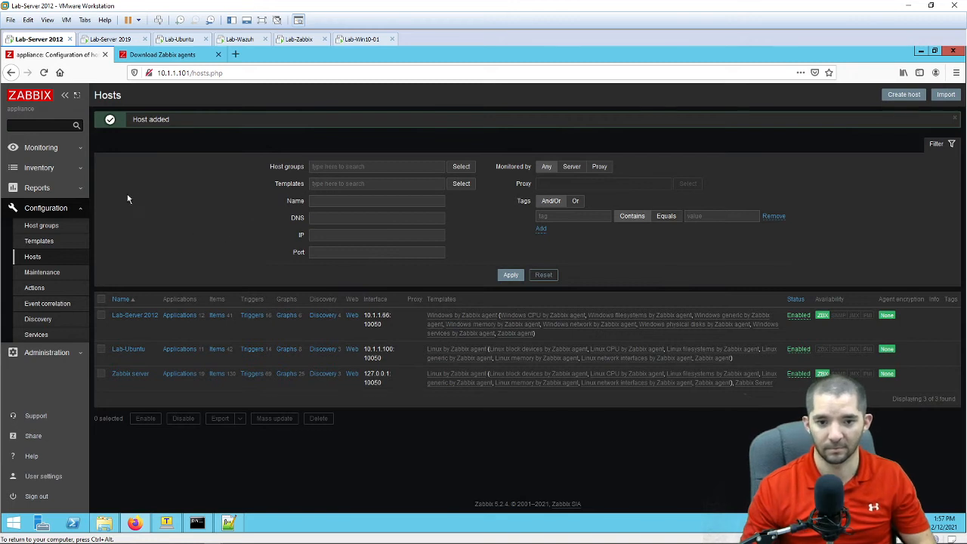
Step: Open Monitoring > Hosts and view Lab-Server 2012's graphs for the last 15 minutes
click(30, 147)
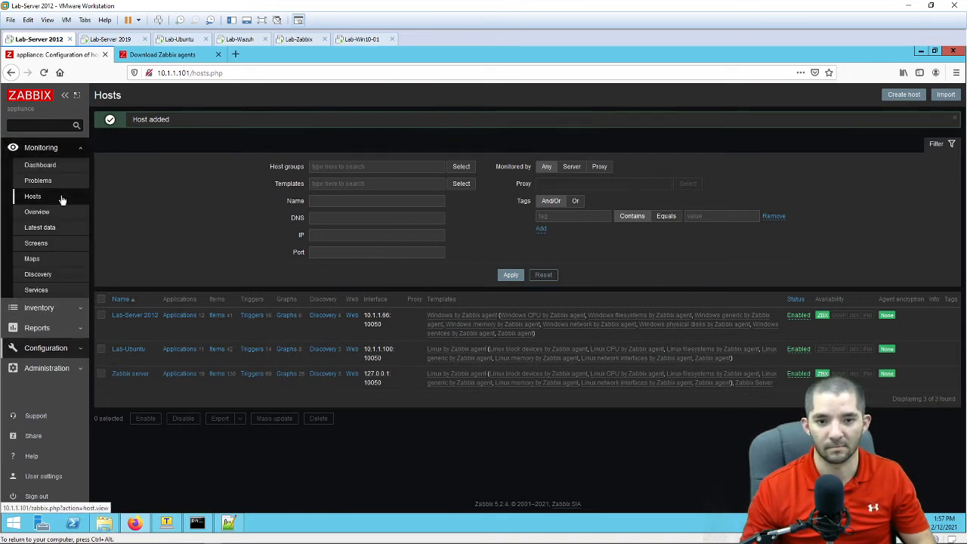
click(62, 198)
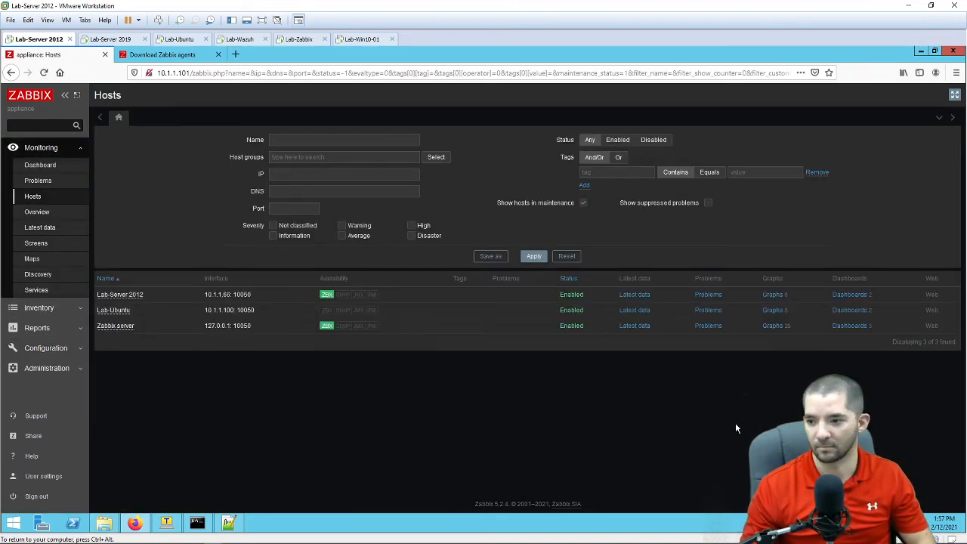
click(776, 295)
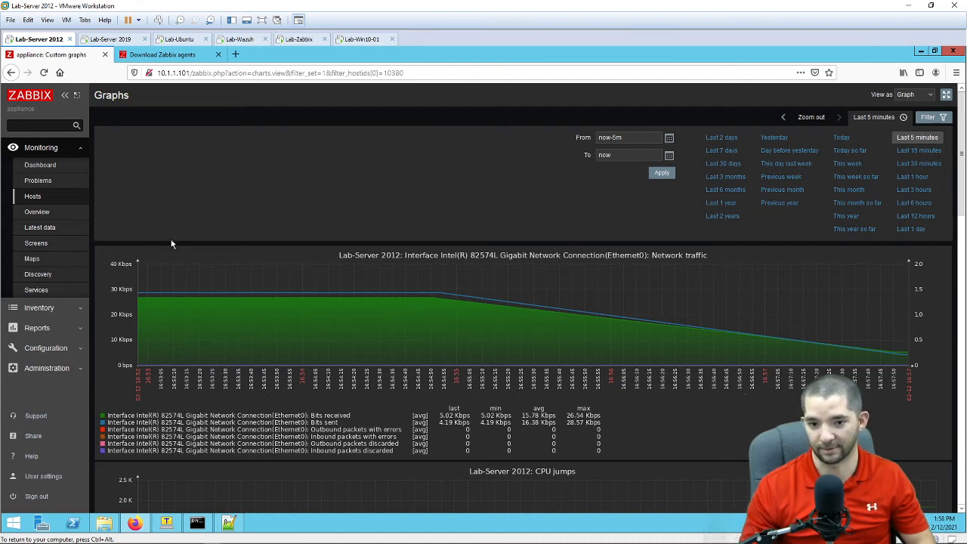
click(920, 154)
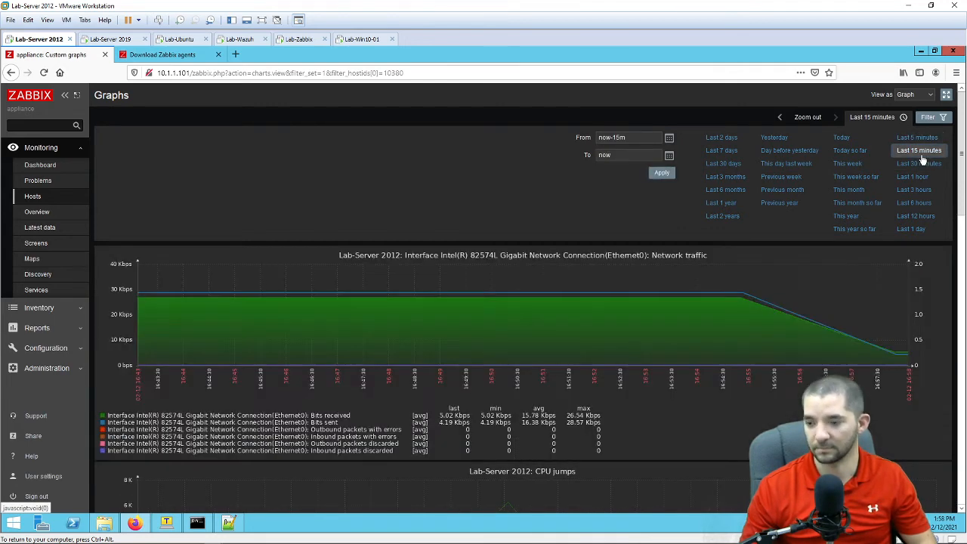
Step: Scroll through the Lab-Server 2012 graphs, then return to the monitored hosts list
scroll(796, 355, down, 1)
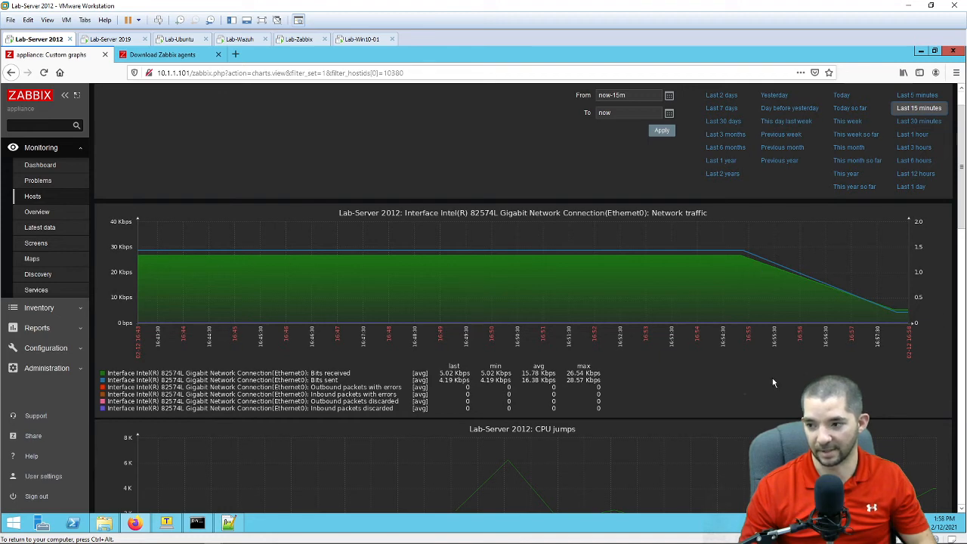
scroll(704, 379, down, 3)
scroll(704, 379, down, 3)
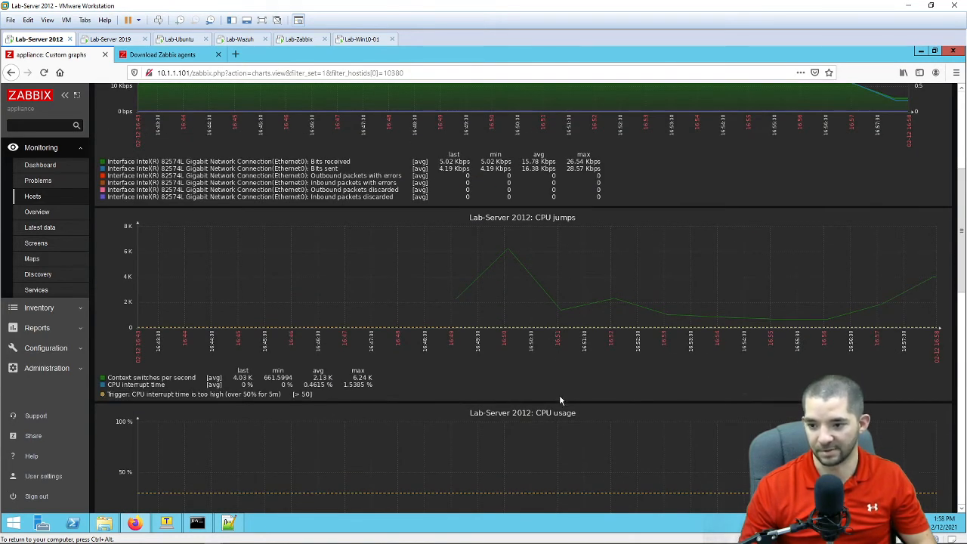
scroll(575, 387, down, 4)
scroll(531, 362, down, 9)
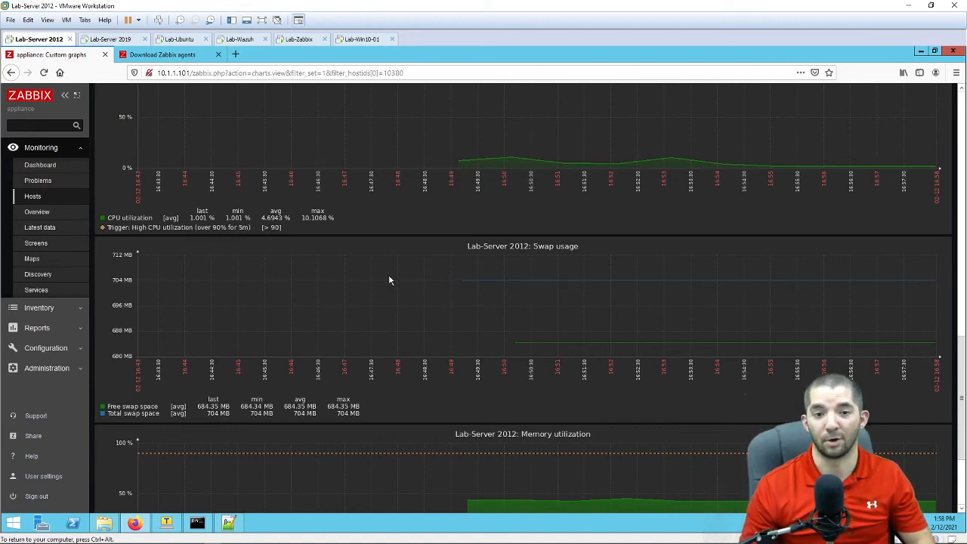
scroll(643, 360, down, 4)
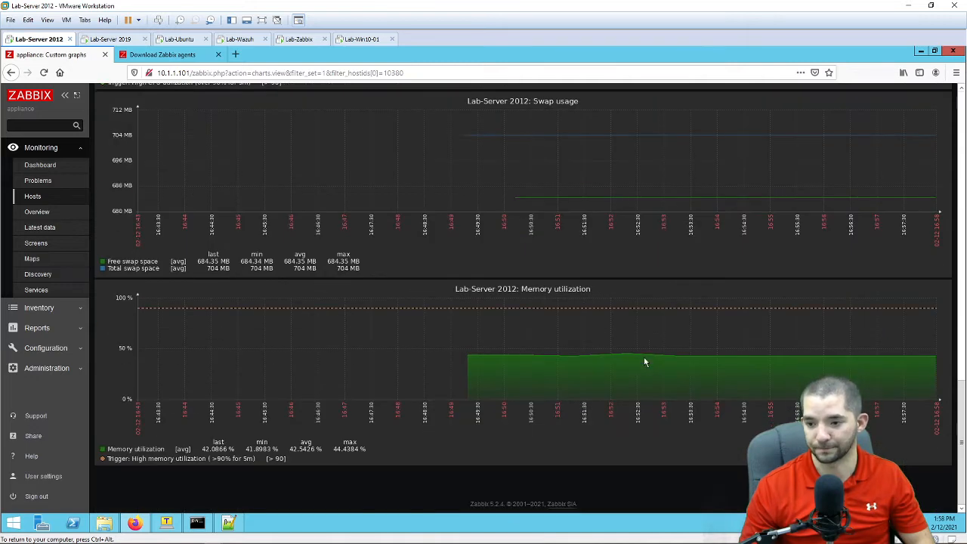
scroll(644, 362, up, 4)
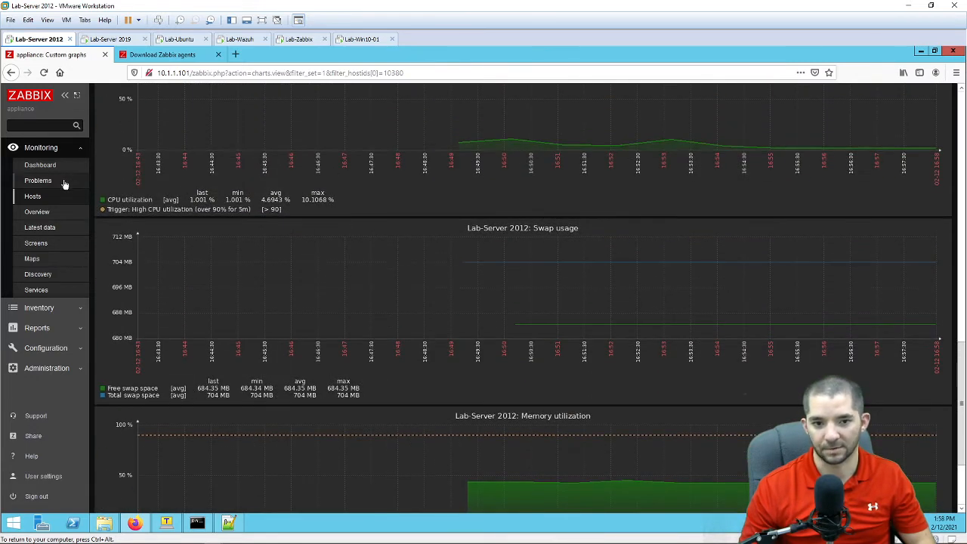
click(51, 202)
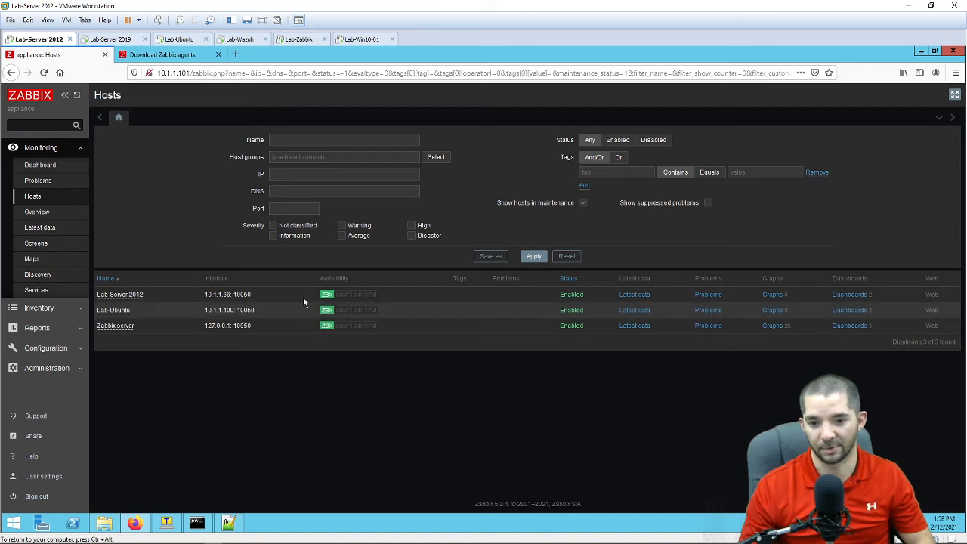
Step: Open Lab-Ubuntu's graphs page and scroll through the charts
click(772, 312)
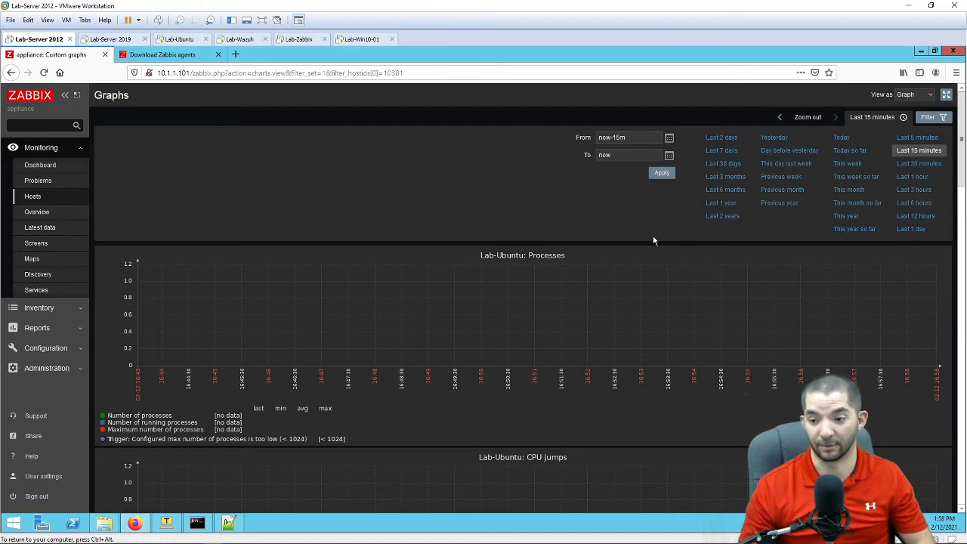
scroll(642, 254, down, 1)
scroll(631, 259, down, 10)
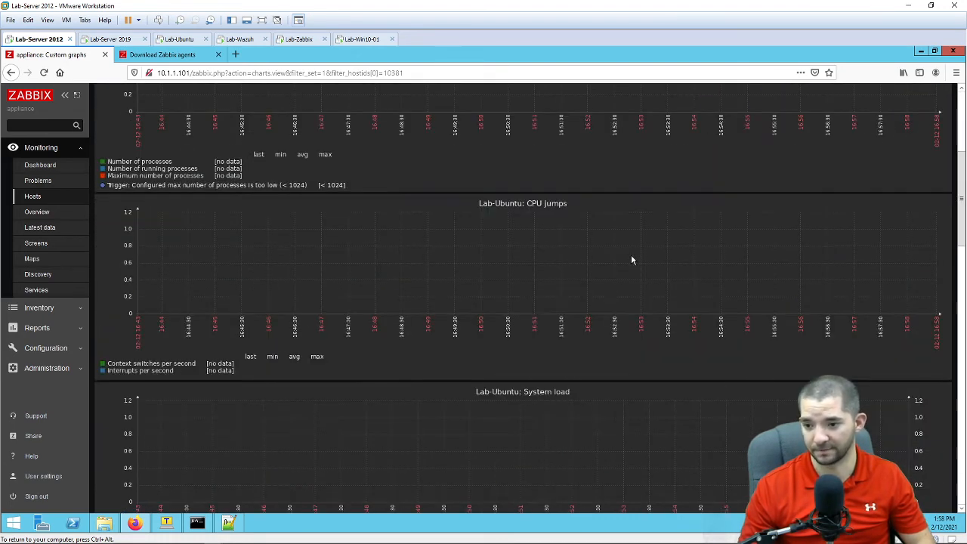
scroll(672, 274, down, 10)
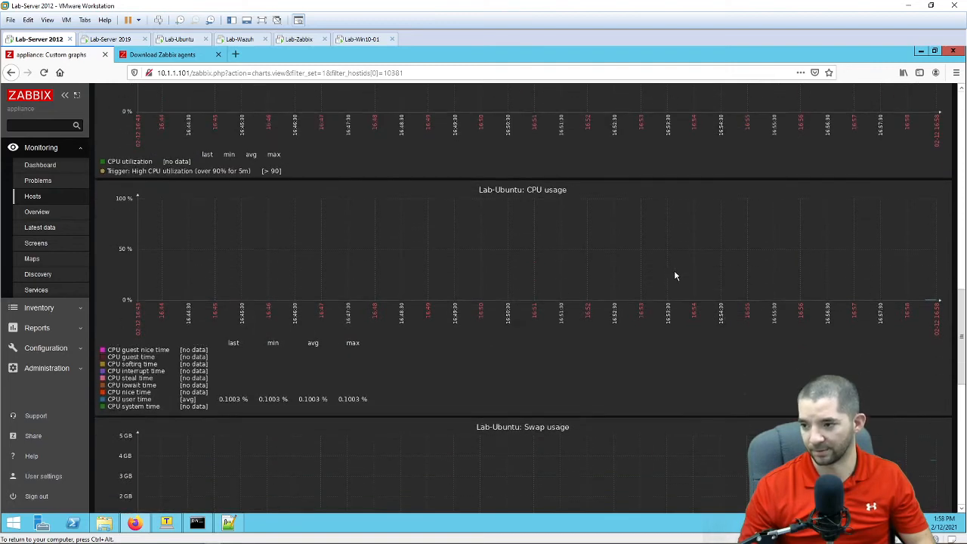
scroll(755, 273, up, 4)
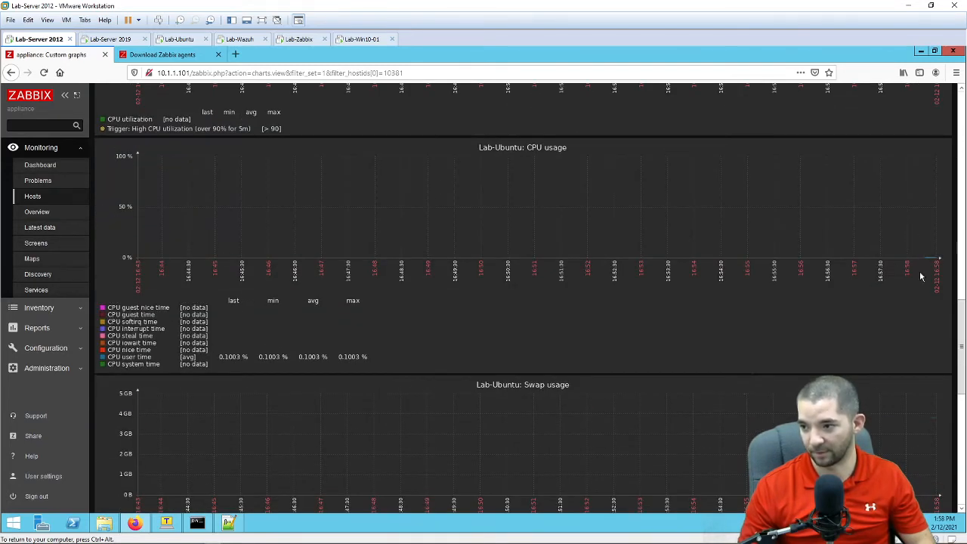
scroll(904, 346, up, 8)
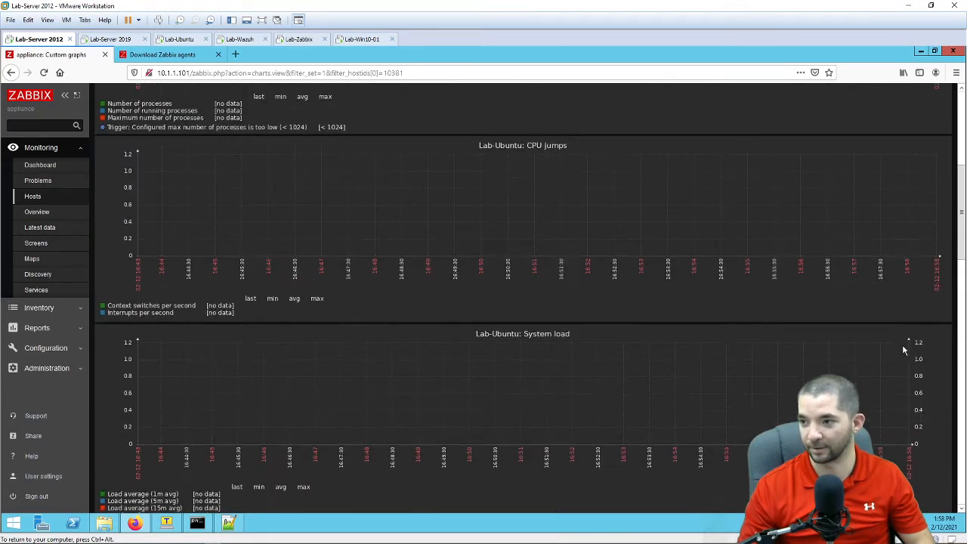
Step: Limit Lab-Ubuntu's graphs to the last 5 minutes and review the load averages
click(917, 137)
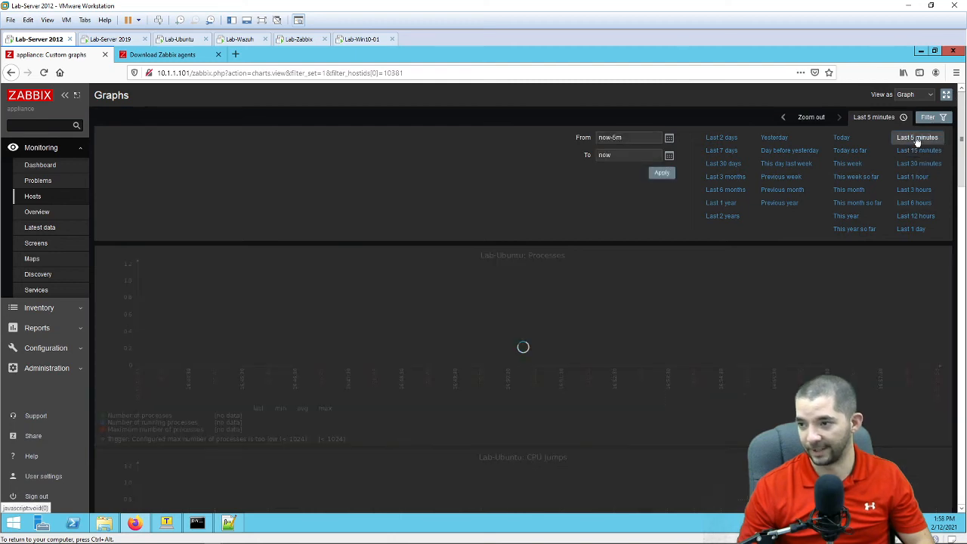
scroll(905, 426, down, 5)
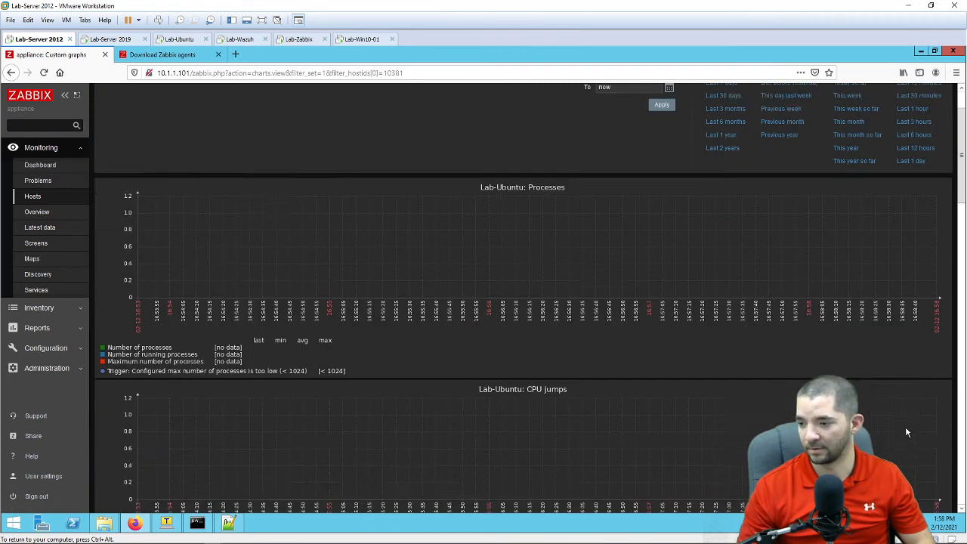
scroll(905, 431, down, 10)
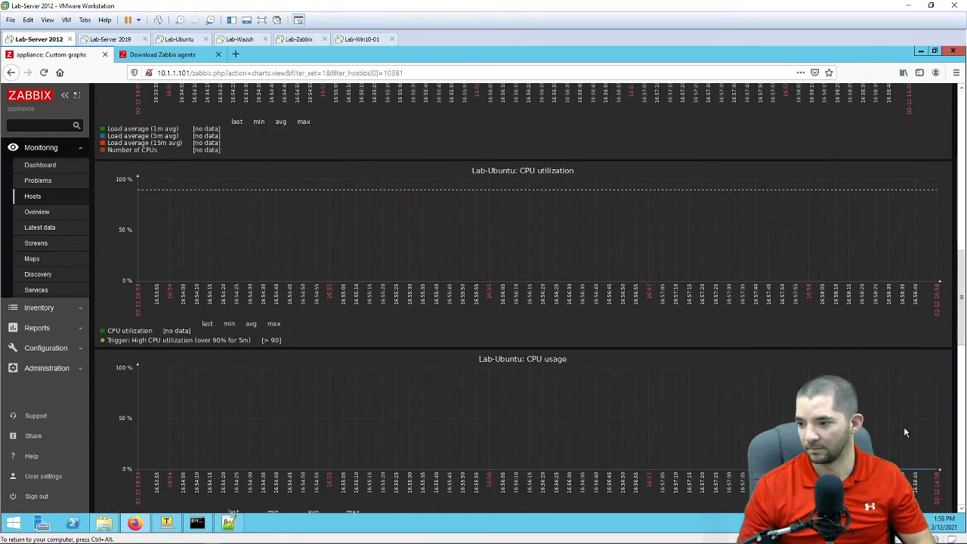
scroll(910, 423, down, 5)
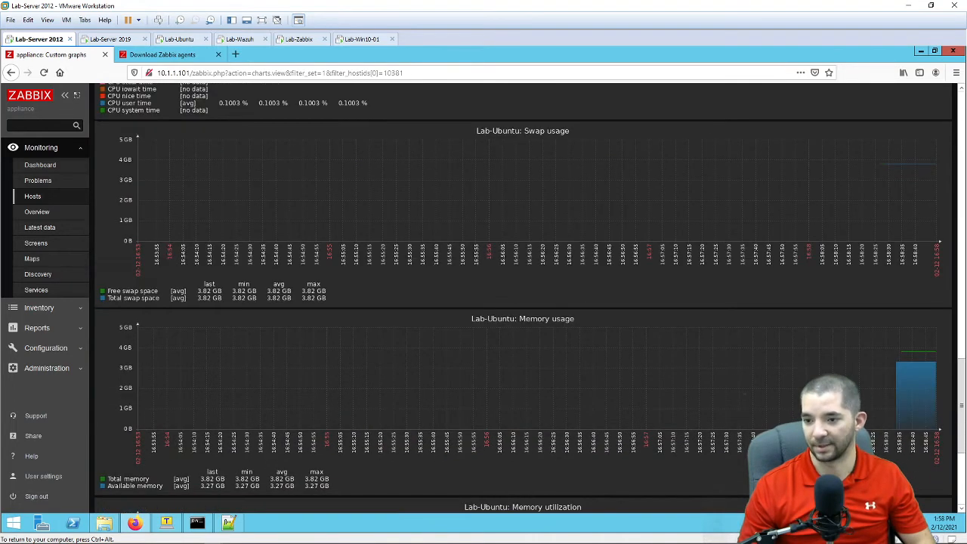
scroll(910, 423, down, 2)
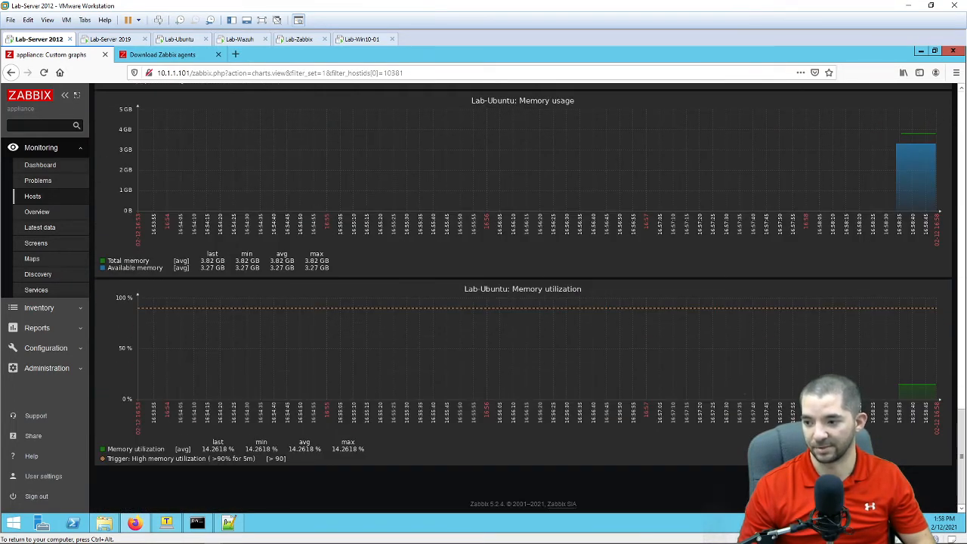
scroll(910, 423, up, 4)
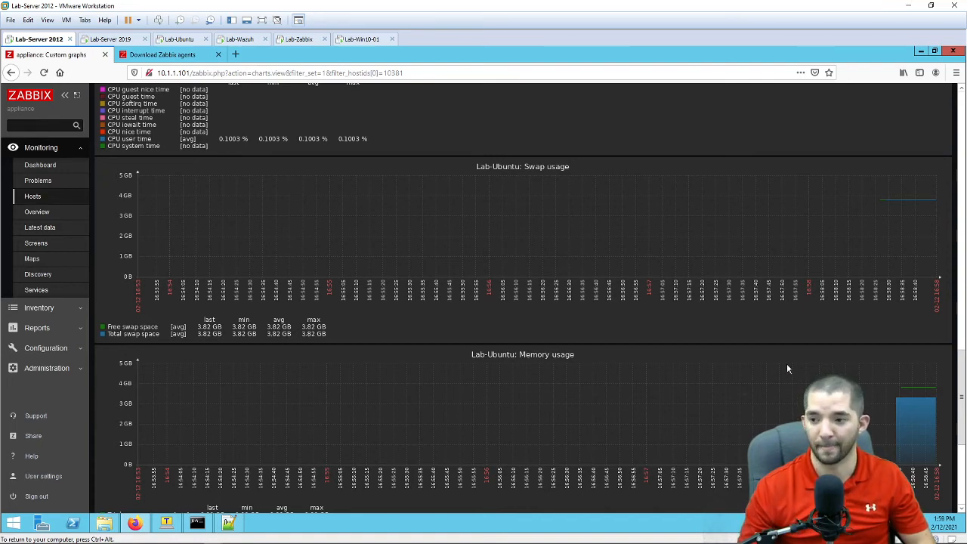
scroll(786, 363, up, 5)
scroll(663, 346, up, 6)
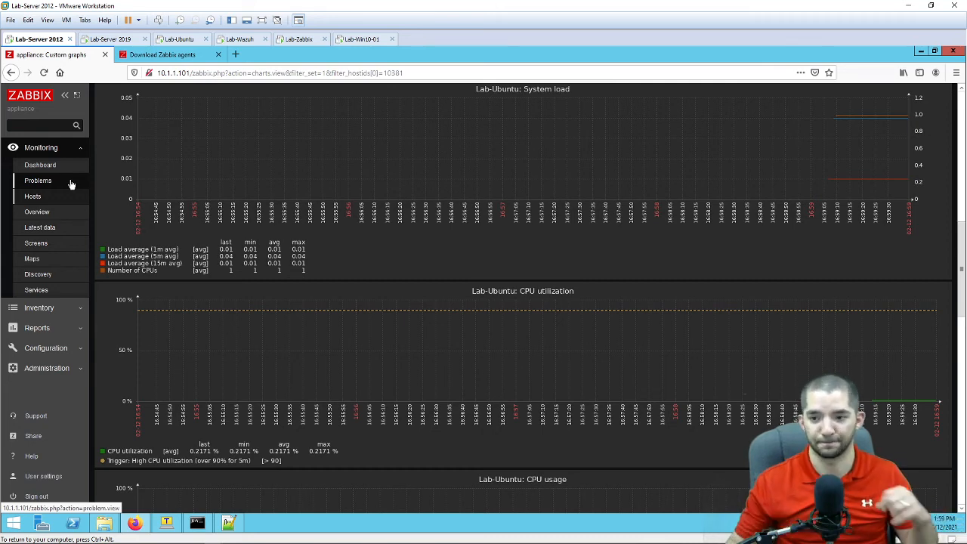
scroll(236, 259, up, 3)
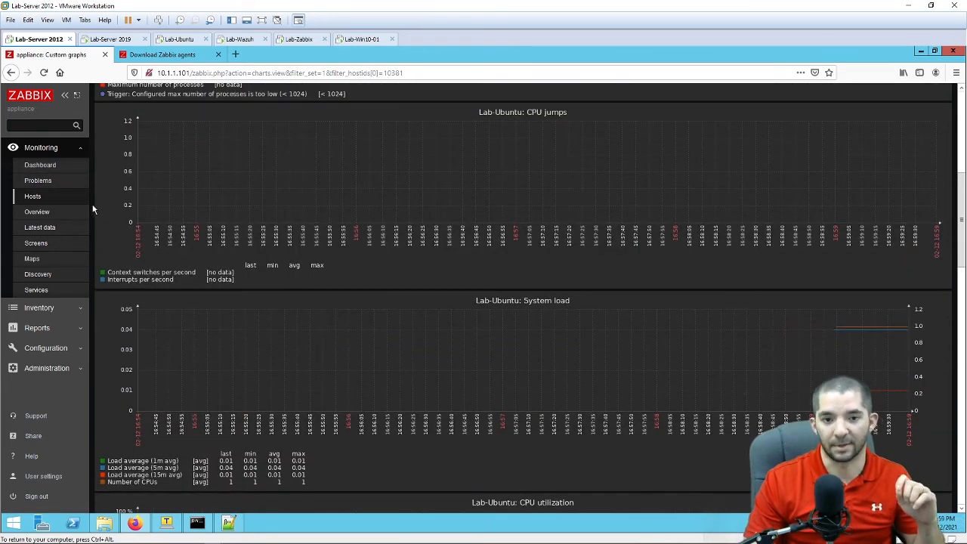
Step: Set the Local network map's width and height to 1500, update it, and open the map
click(35, 259)
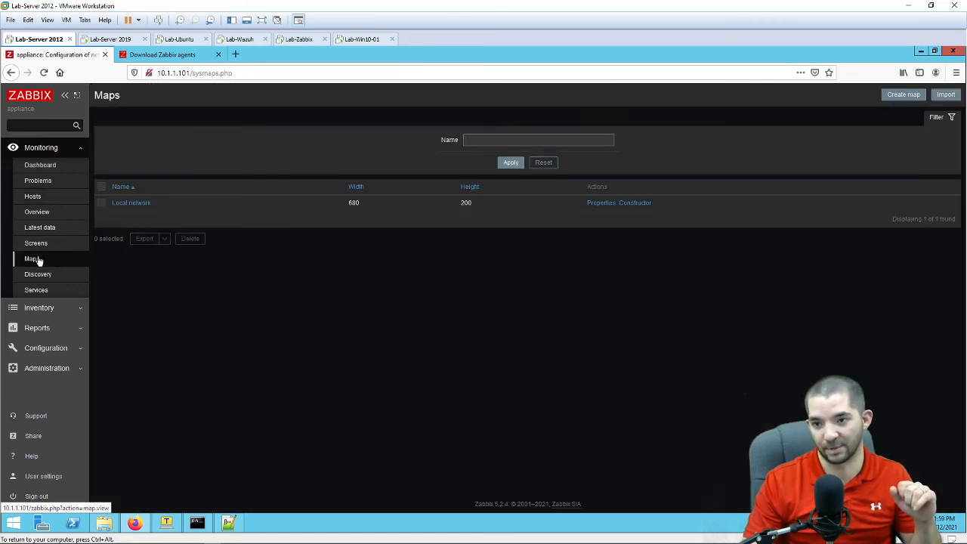
click(606, 206)
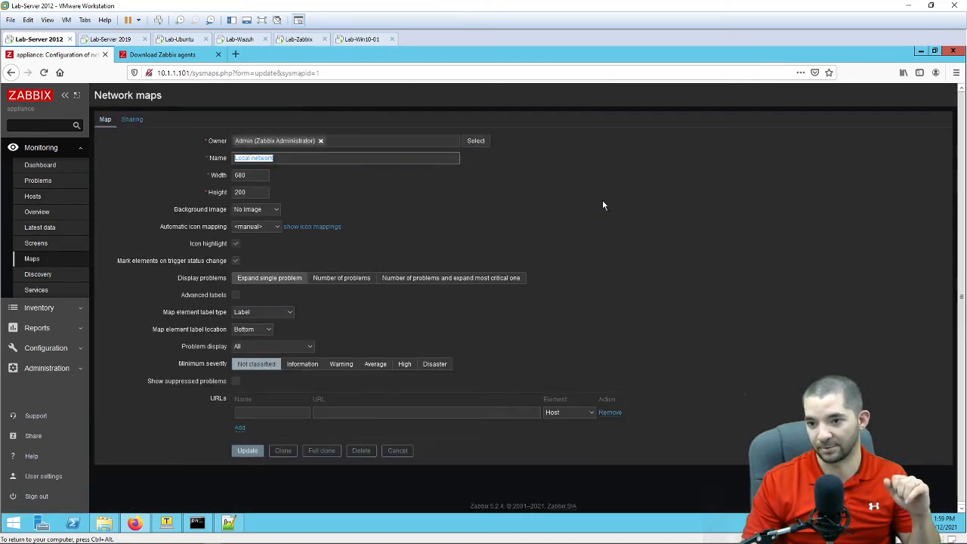
key(Tab)
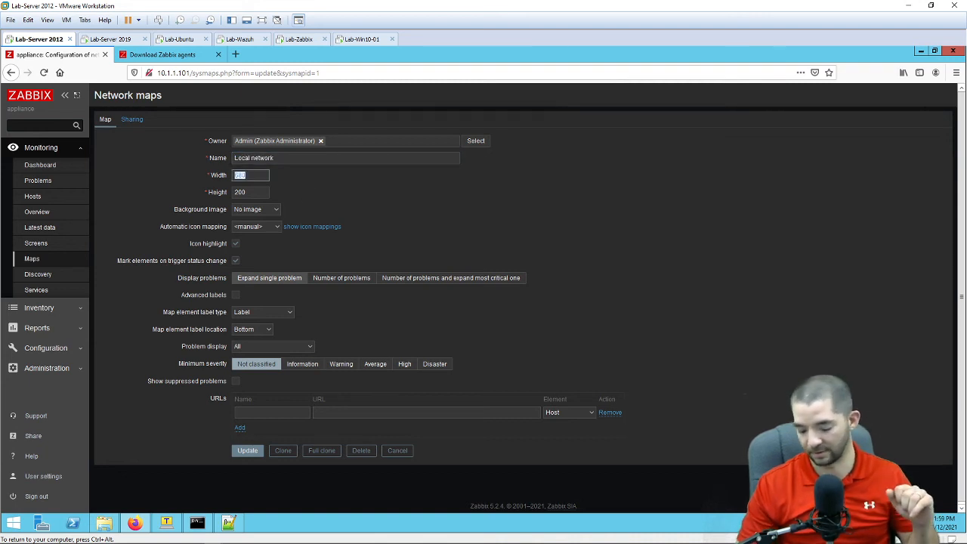
text(1500)
key(Tab)
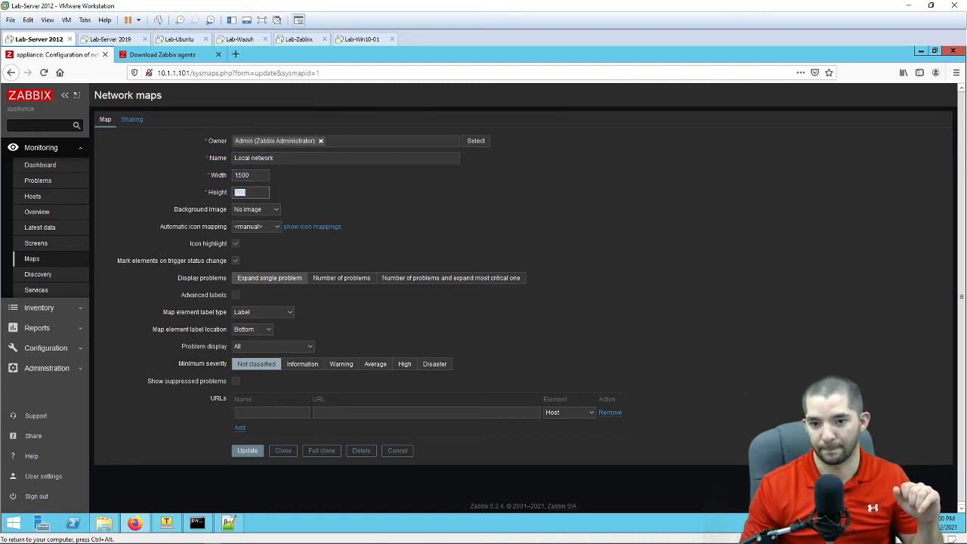
text(15)
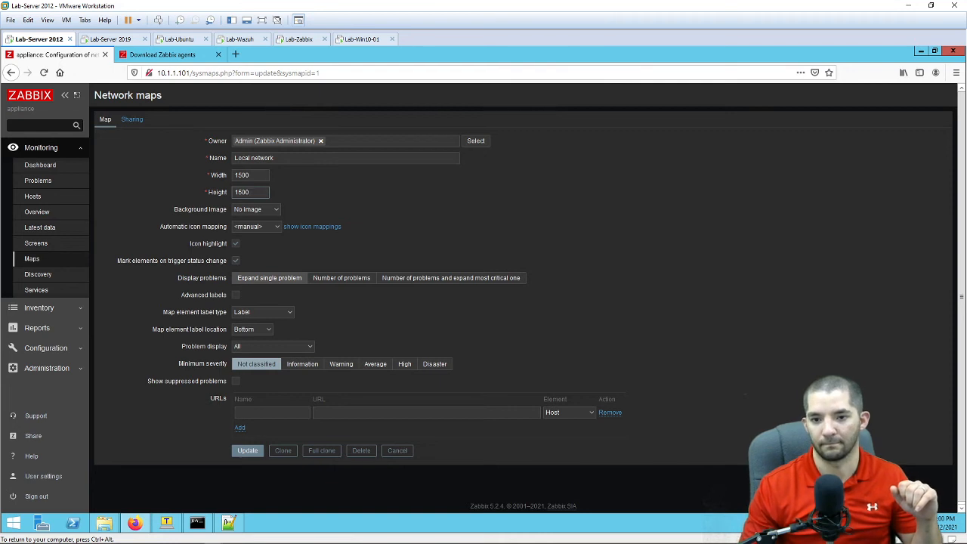
click(247, 451)
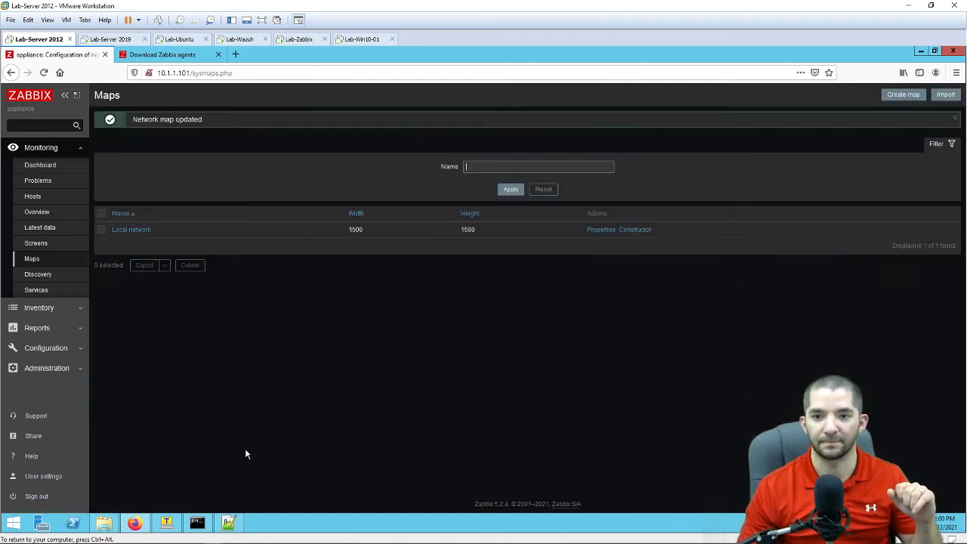
click(147, 230)
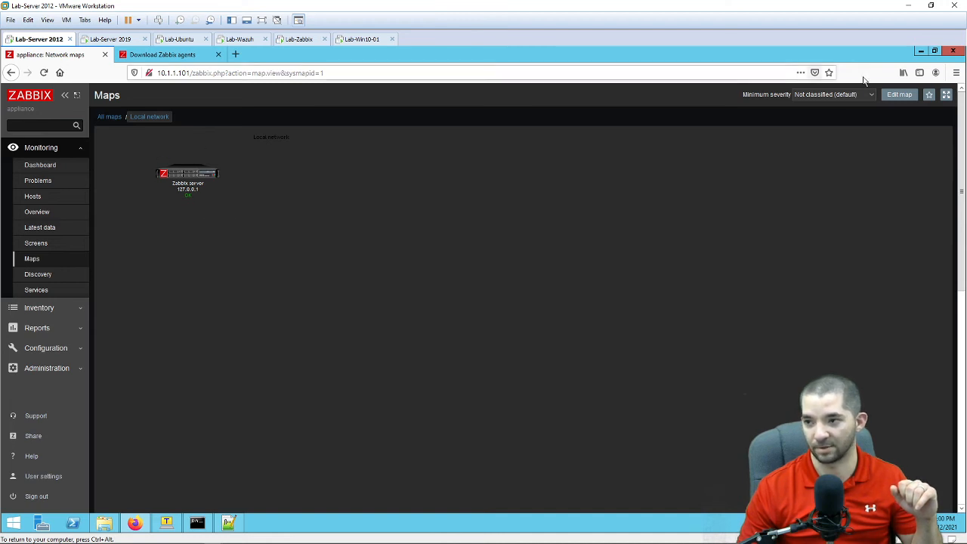
Step: In the map editor, center the Zabbix server element and switch the grid to 20x20
click(896, 95)
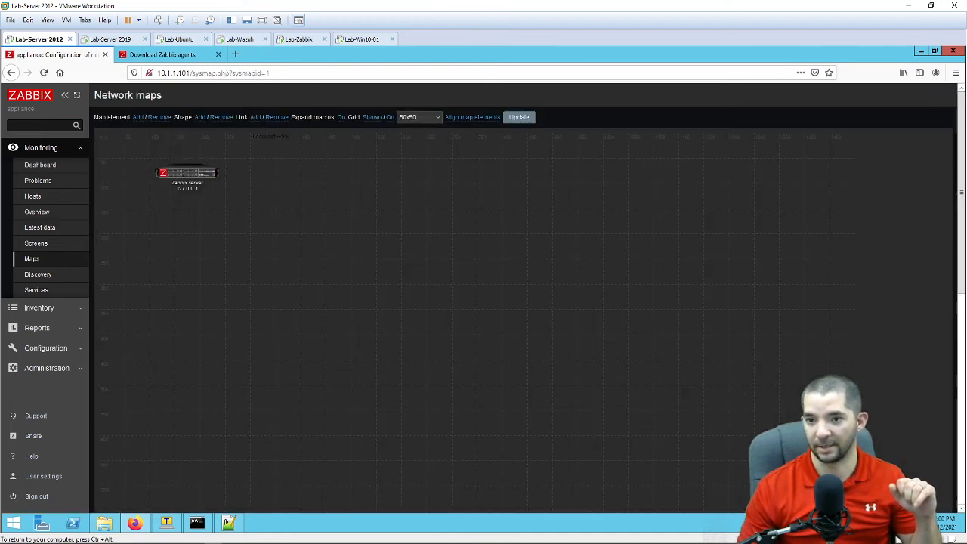
drag(210, 196, 380, 290)
click(437, 118)
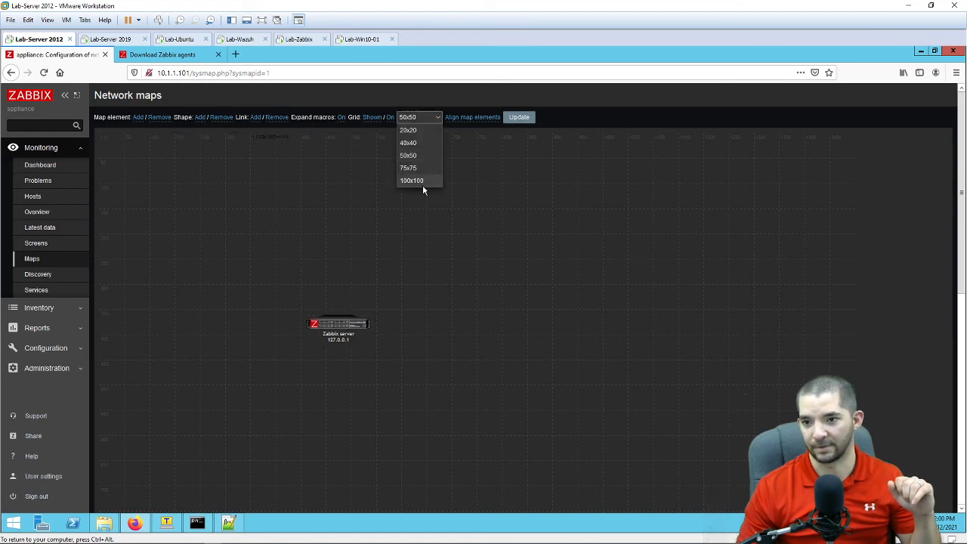
click(408, 130)
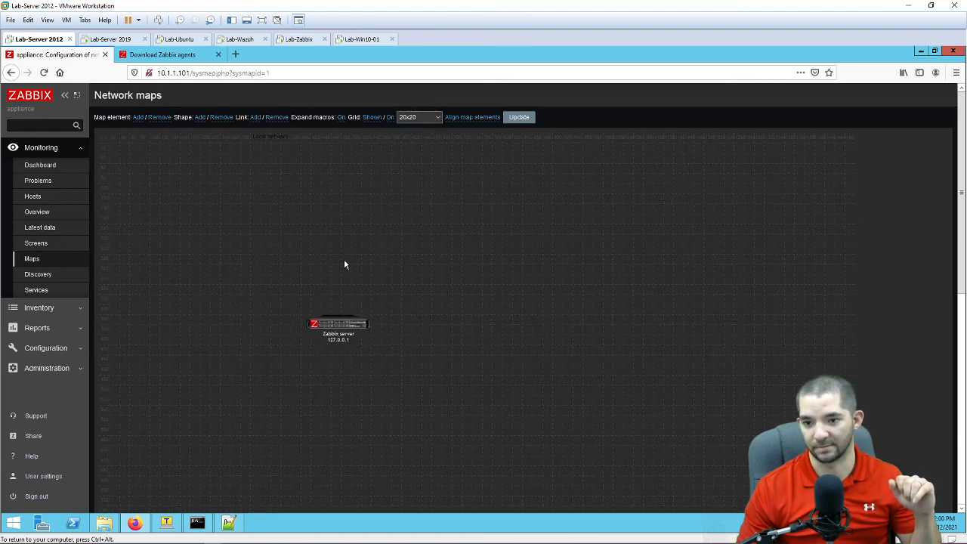
drag(348, 331, 386, 329)
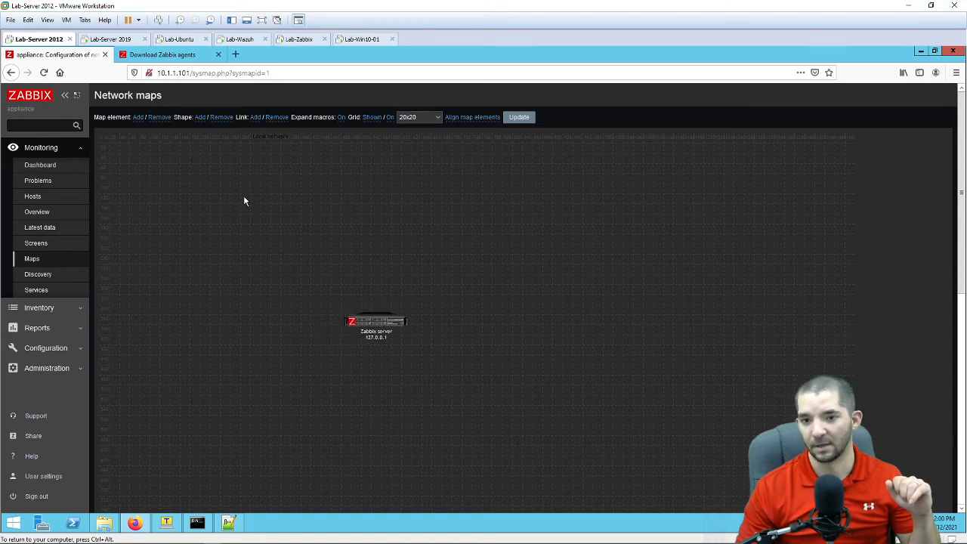
Step: Add a new host-type element up-left of Zabbix server with a 'Lab-' label
click(138, 117)
drag(123, 151, 286, 255)
click(286, 255)
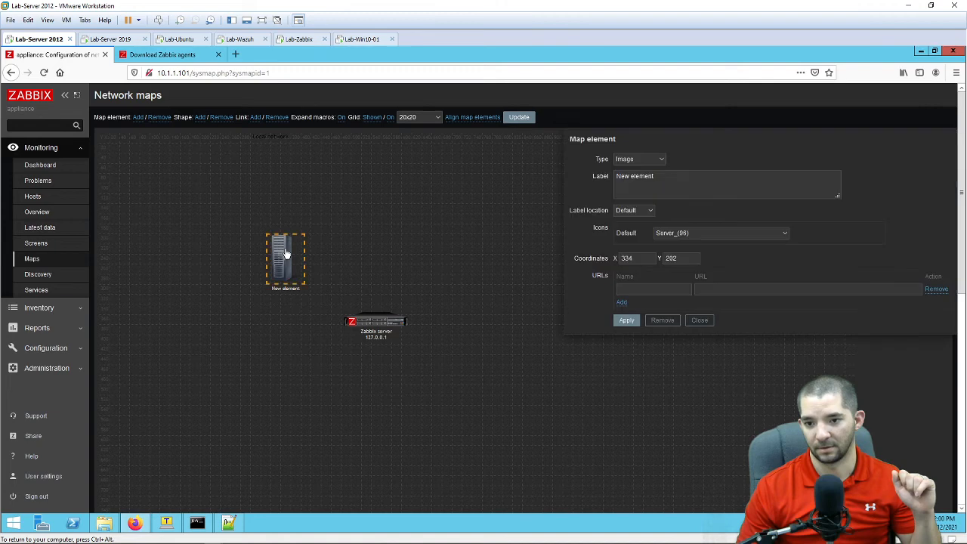
click(661, 159)
click(655, 170)
drag(686, 177, 631, 176)
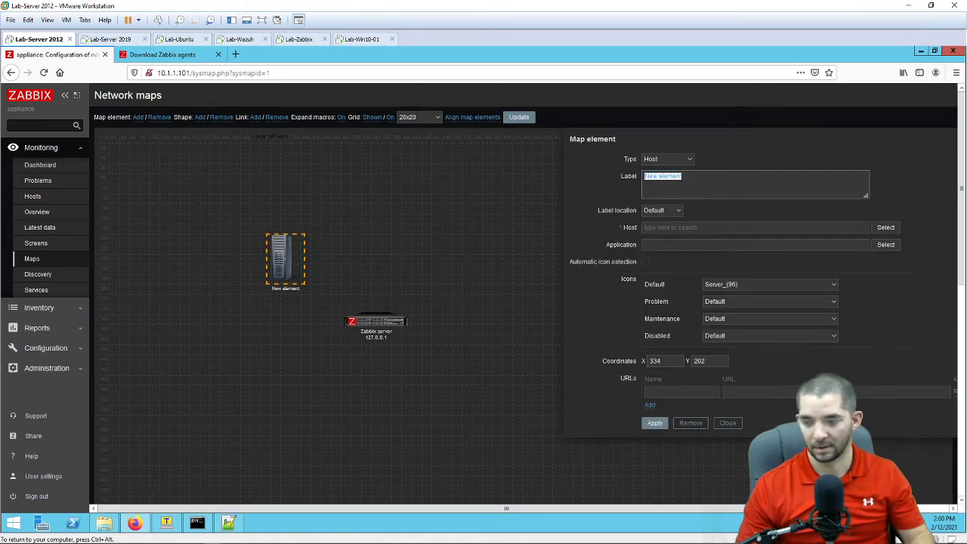
text(Lab)
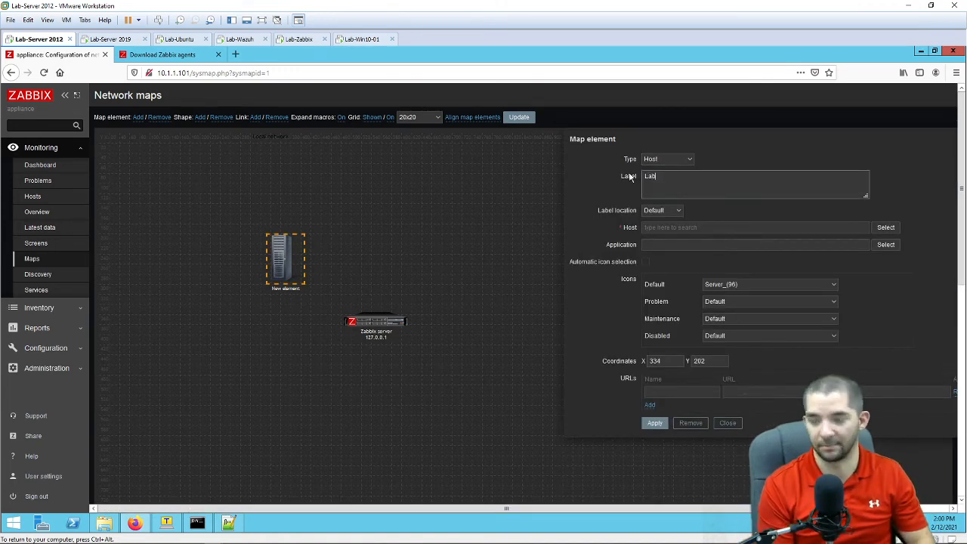
text(-Ubuntu)
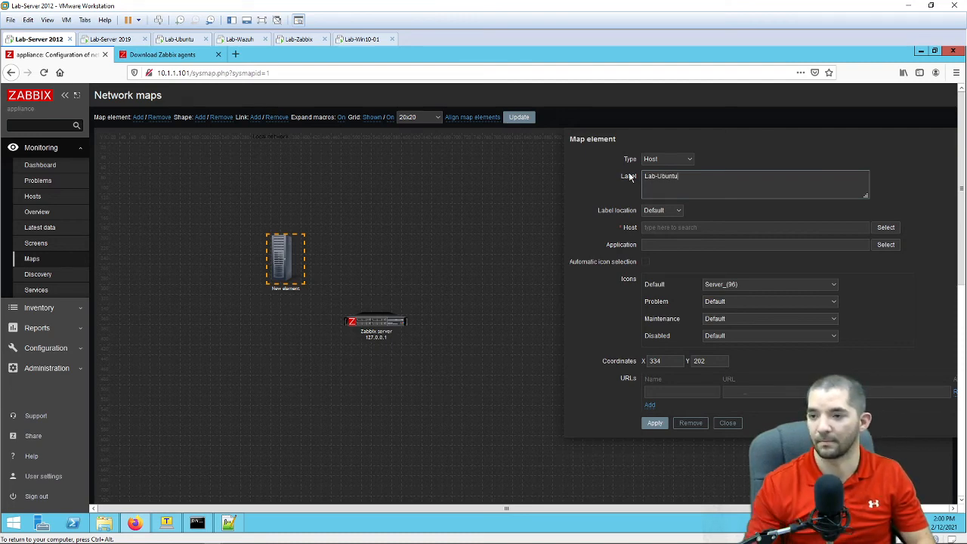
Step: Assign Lab-Ubuntu from Templates/Operating systems to the element, keeping the Server_(96) icon
click(883, 228)
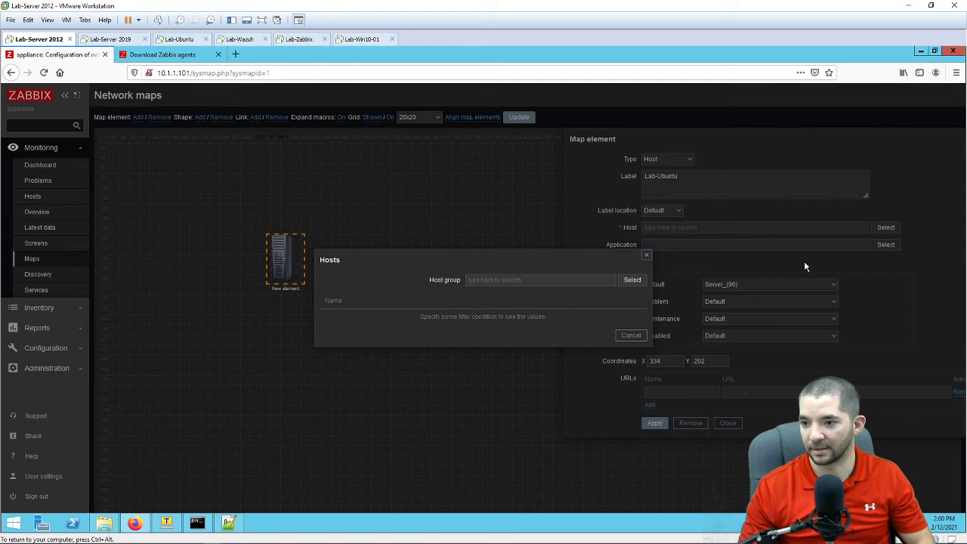
click(630, 283)
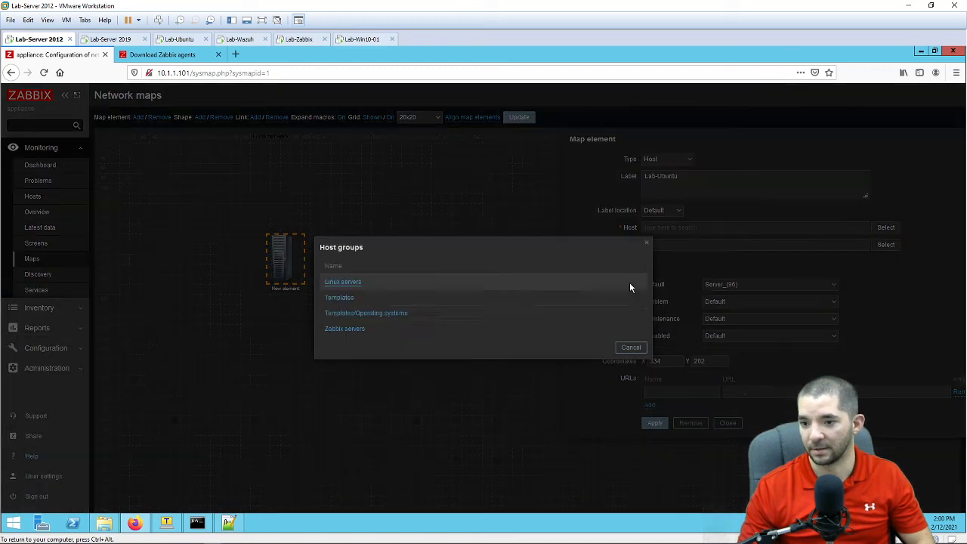
click(380, 318)
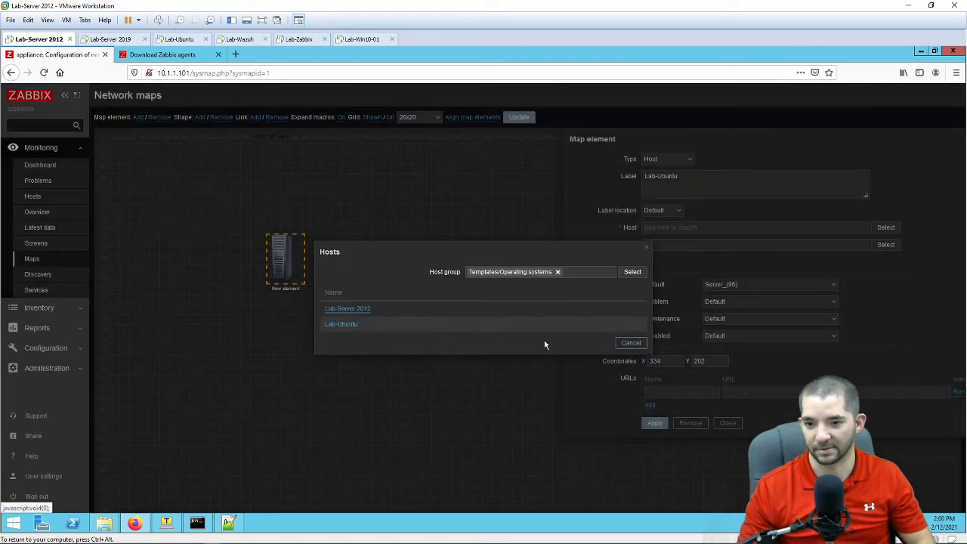
click(350, 326)
click(768, 284)
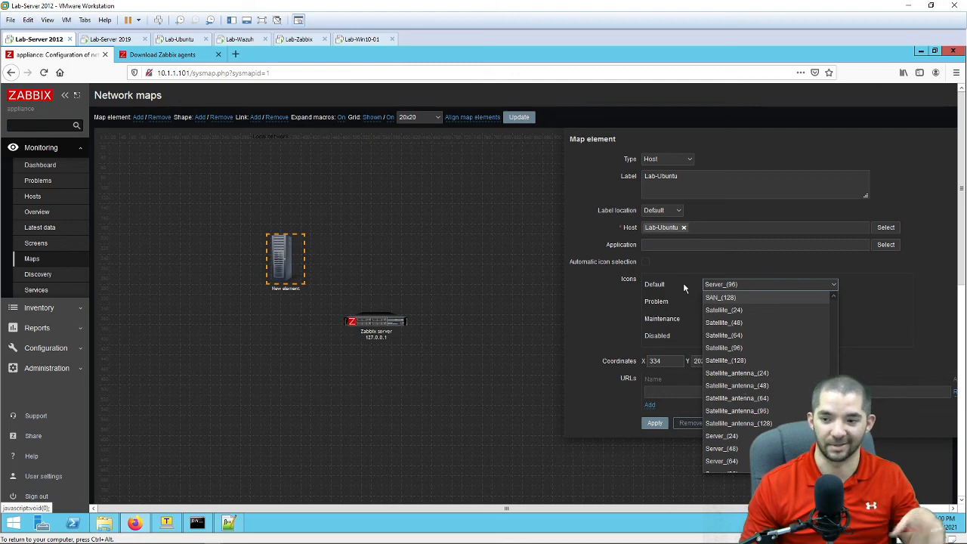
click(630, 302)
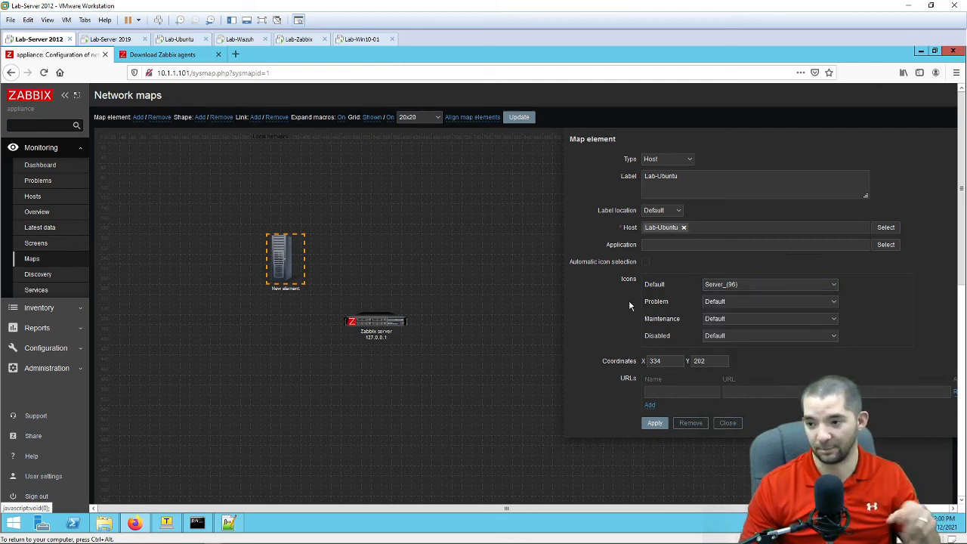
click(655, 423)
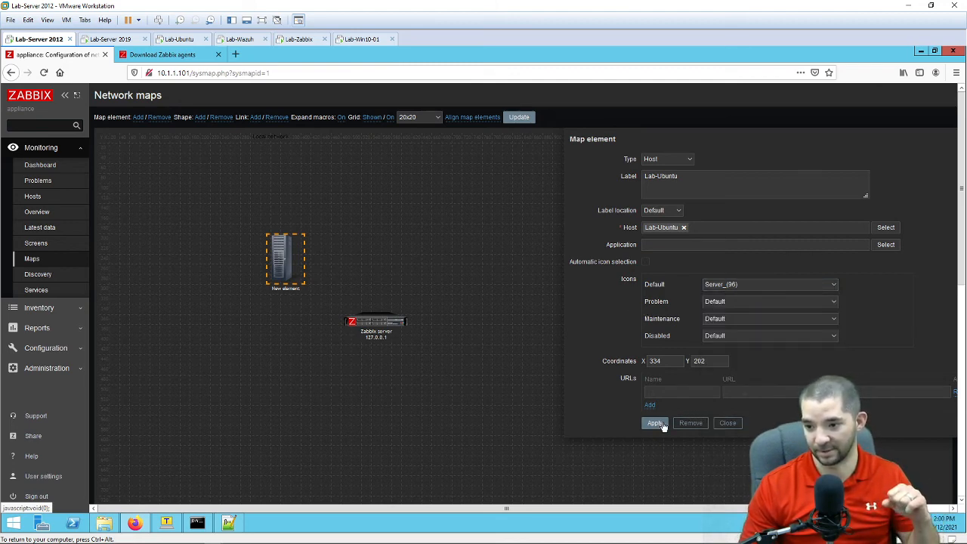
click(725, 423)
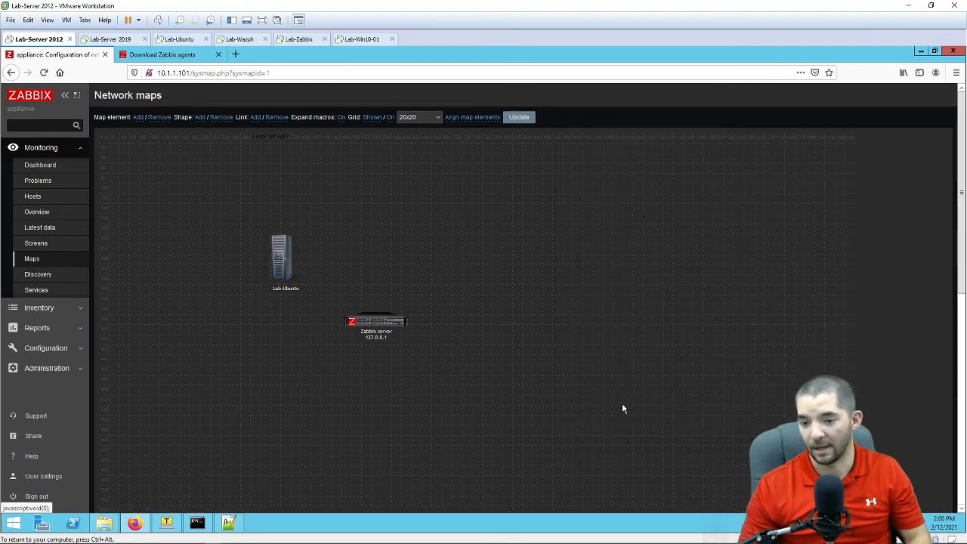
Step: Move Lab-Ubuntu left of Zabbix server and link the two elements
drag(283, 254, 298, 313)
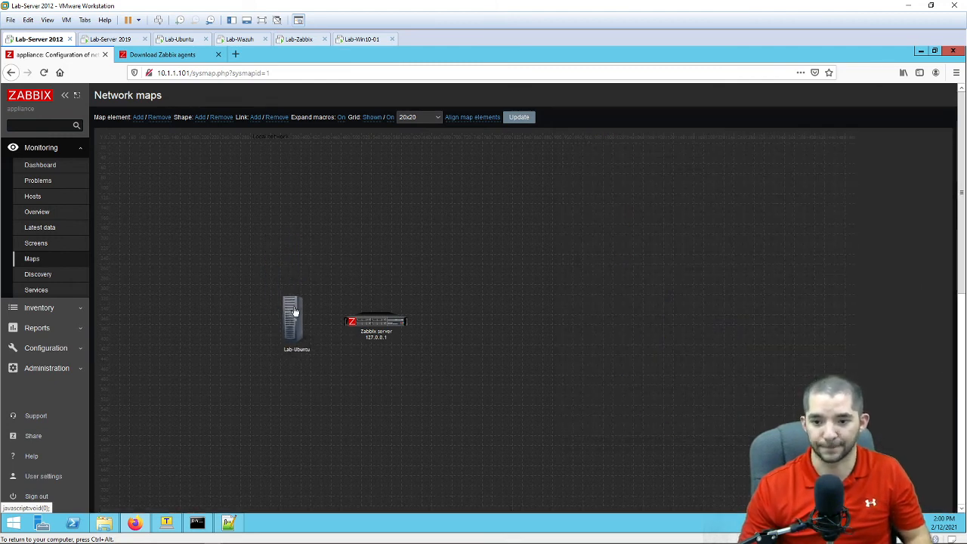
click(378, 330)
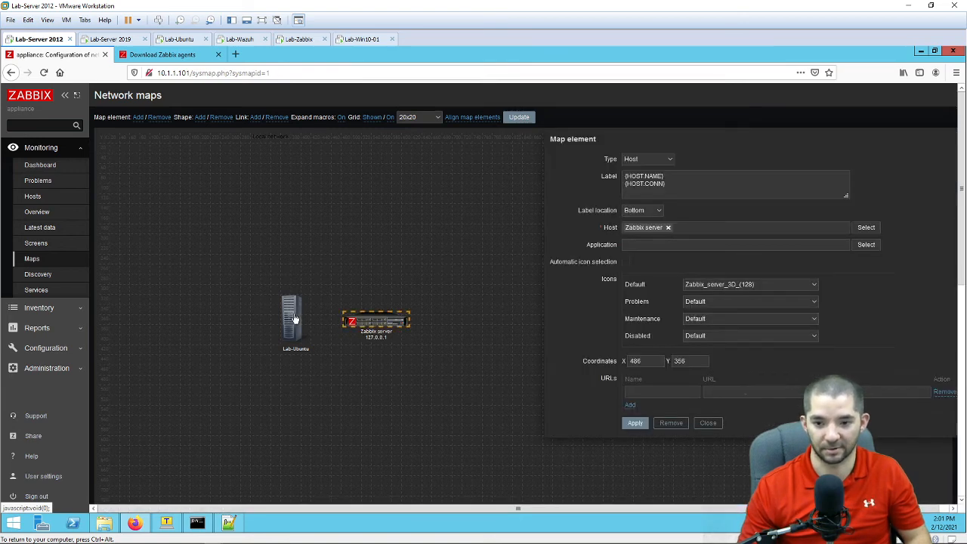
ctrl+click(294, 318)
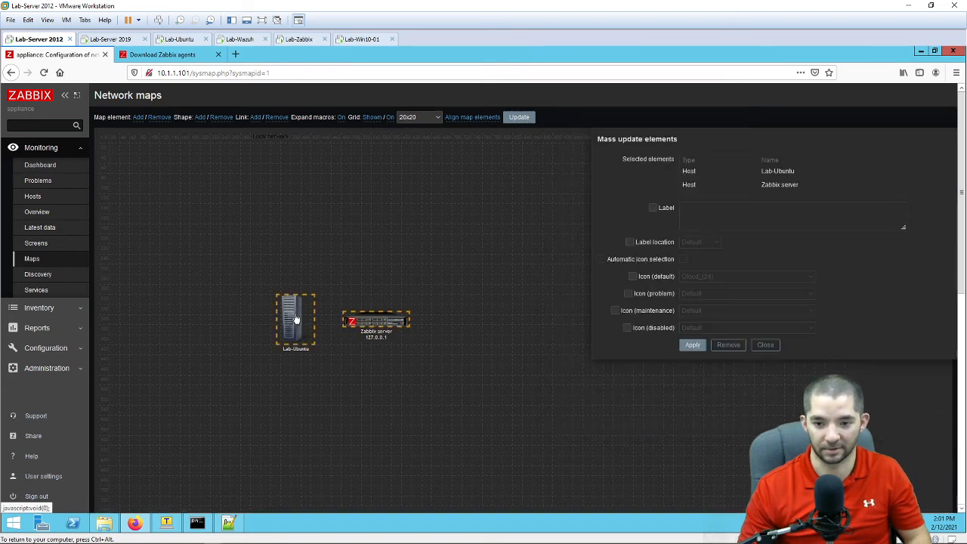
click(259, 118)
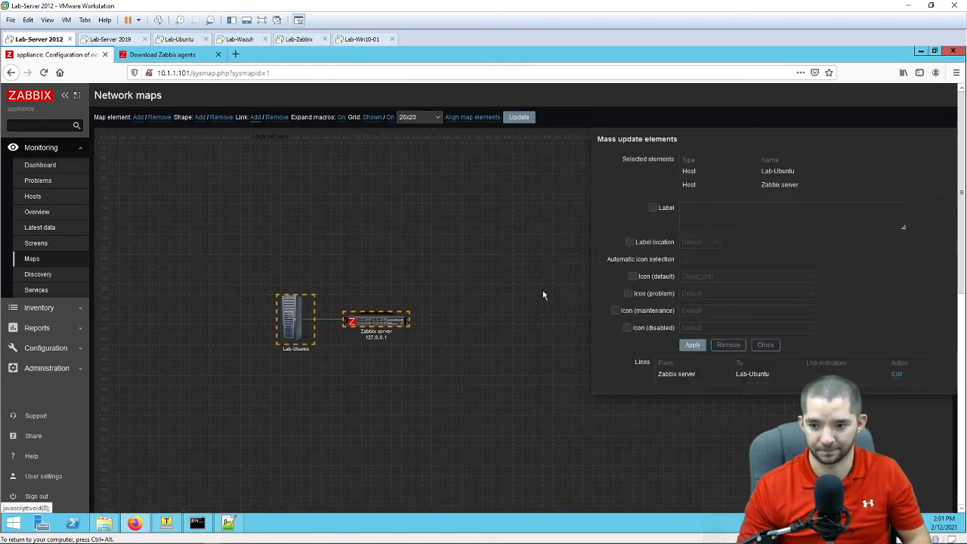
click(693, 345)
click(765, 345)
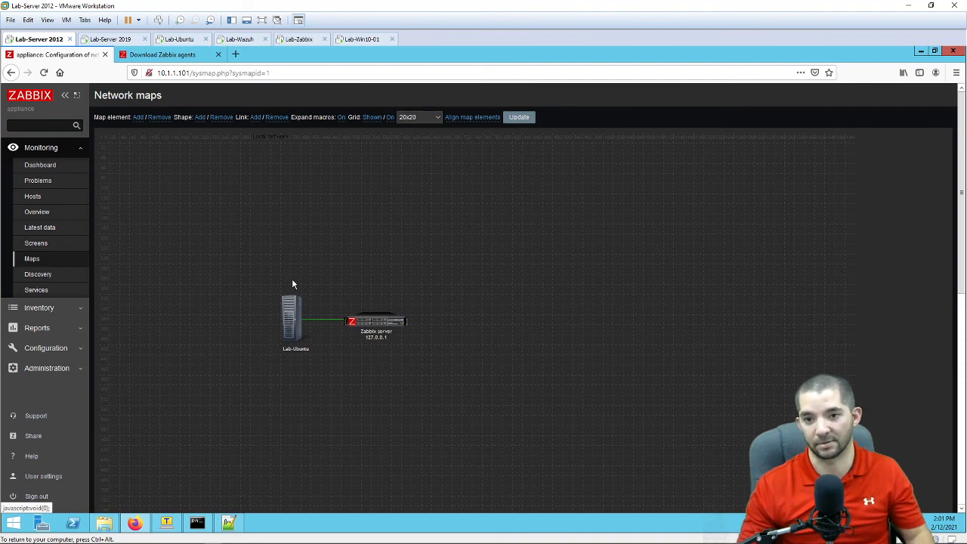
Step: Add a host element labelled 'Lab-Server 2012' right of Zabbix server, bound to Lab-Server 2012
click(138, 117)
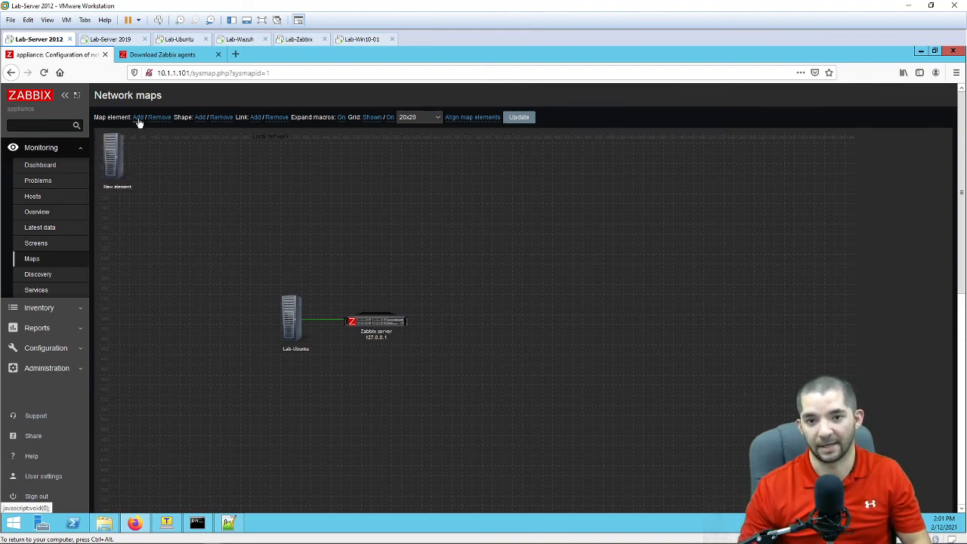
drag(118, 151, 472, 315)
click(669, 160)
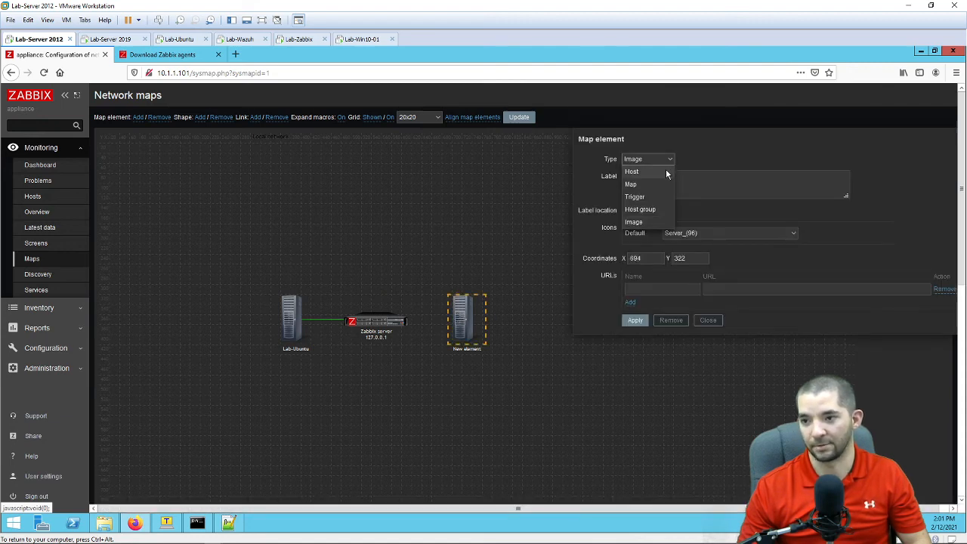
click(666, 170)
click(688, 176)
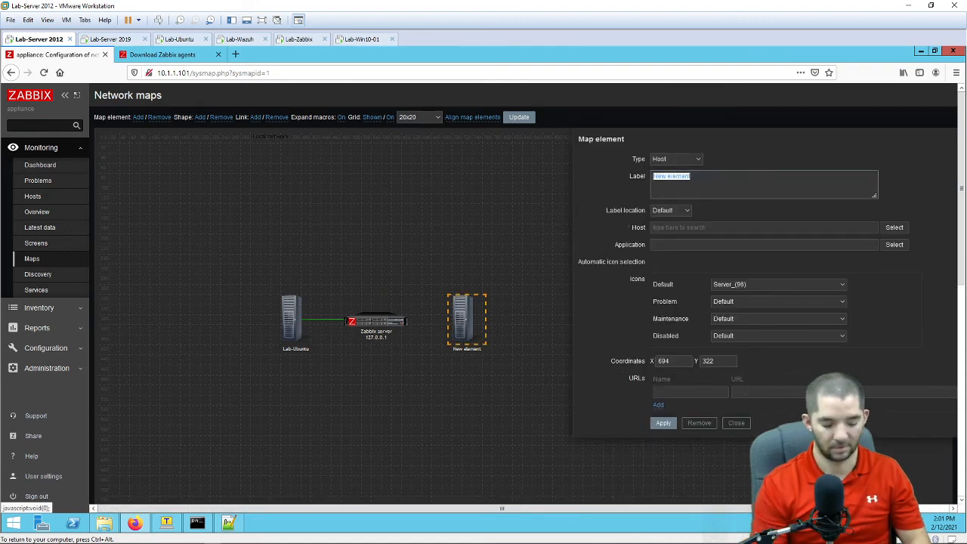
text(Lab-S)
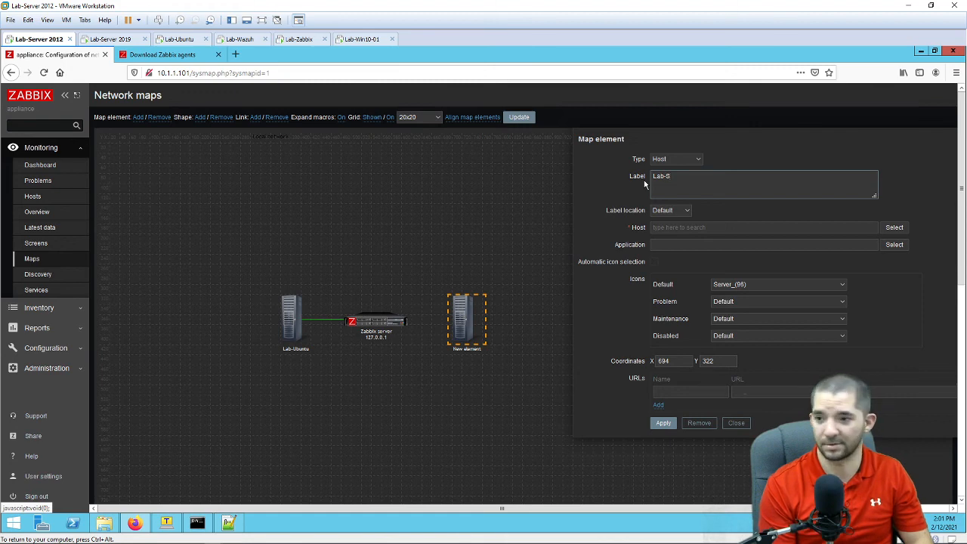
text(erver 201)
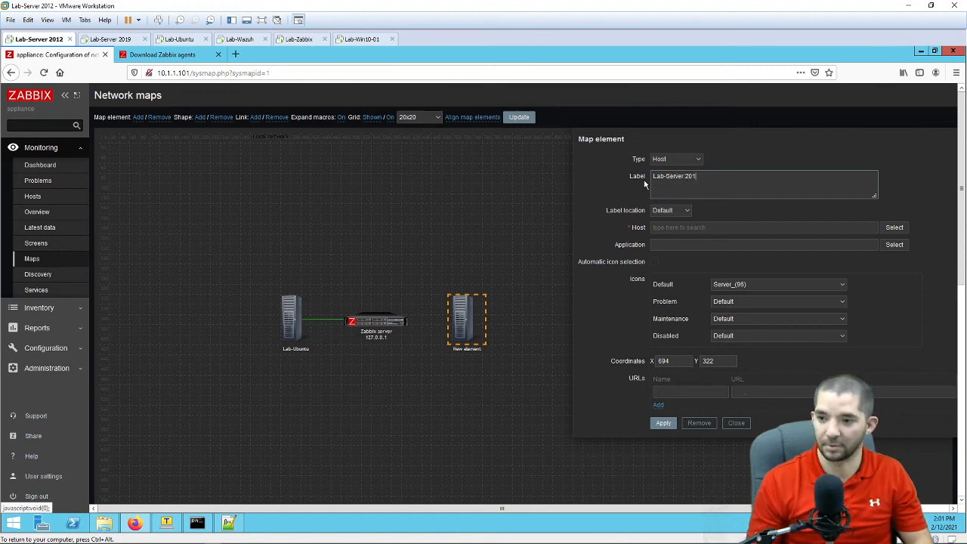
text(2)
click(893, 227)
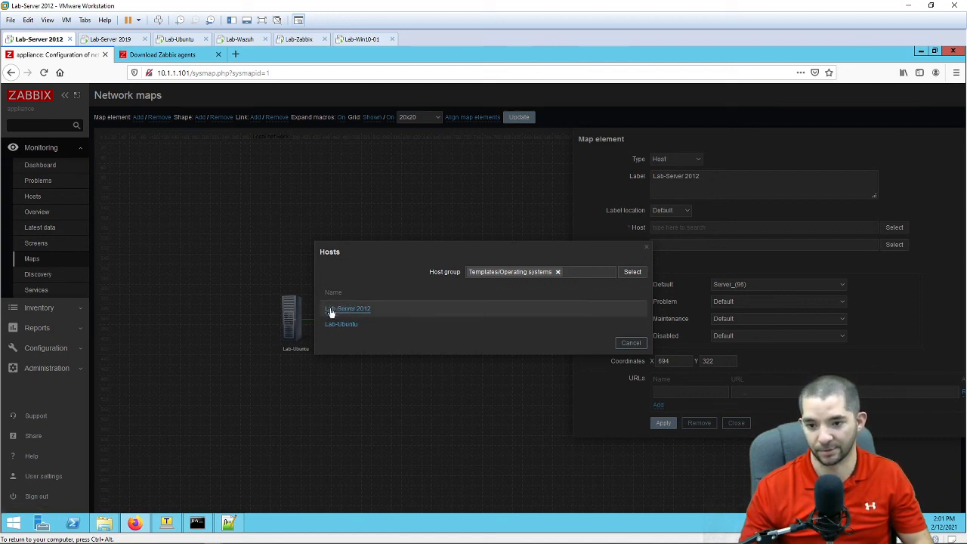
click(355, 310)
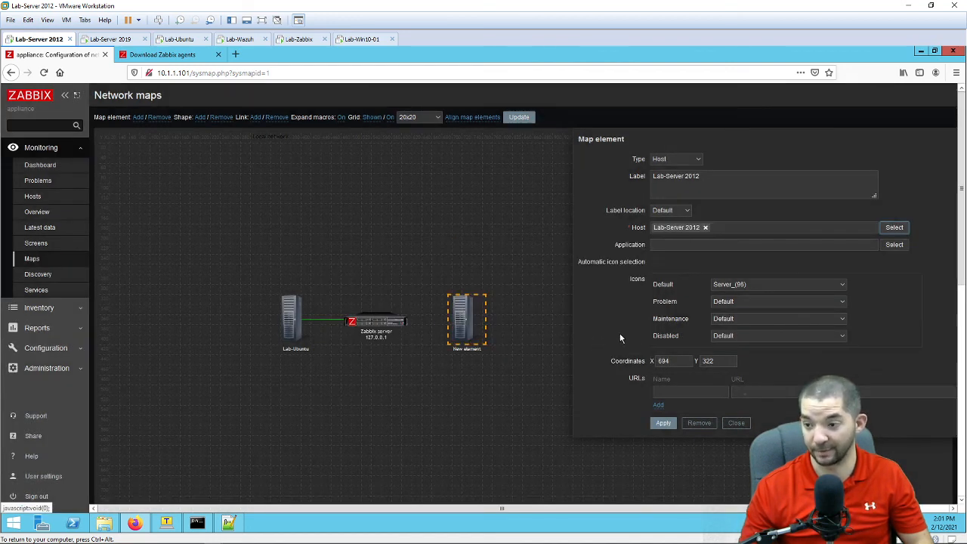
click(663, 423)
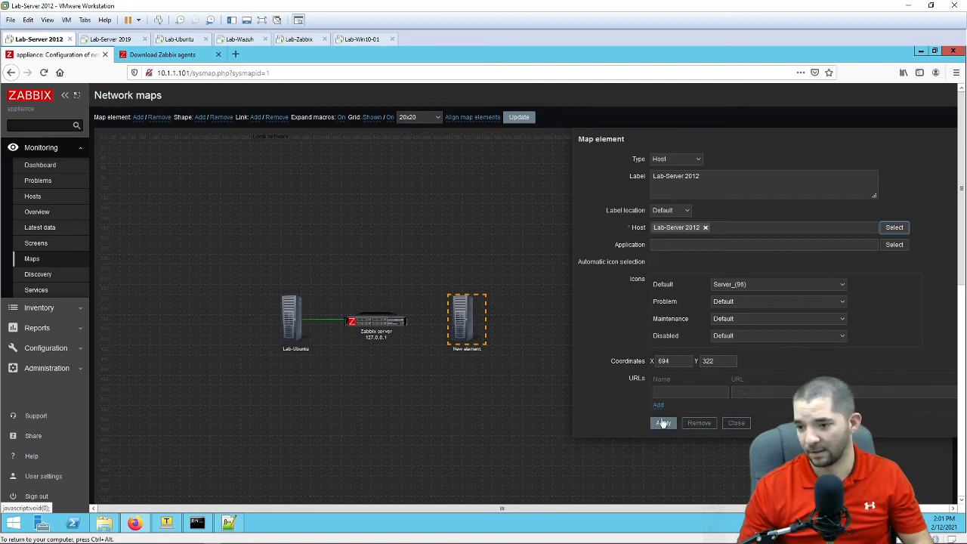
Step: Link Lab-Server 2012 to Zabbix server and save the Local network map
ctrl+click(380, 325)
click(255, 117)
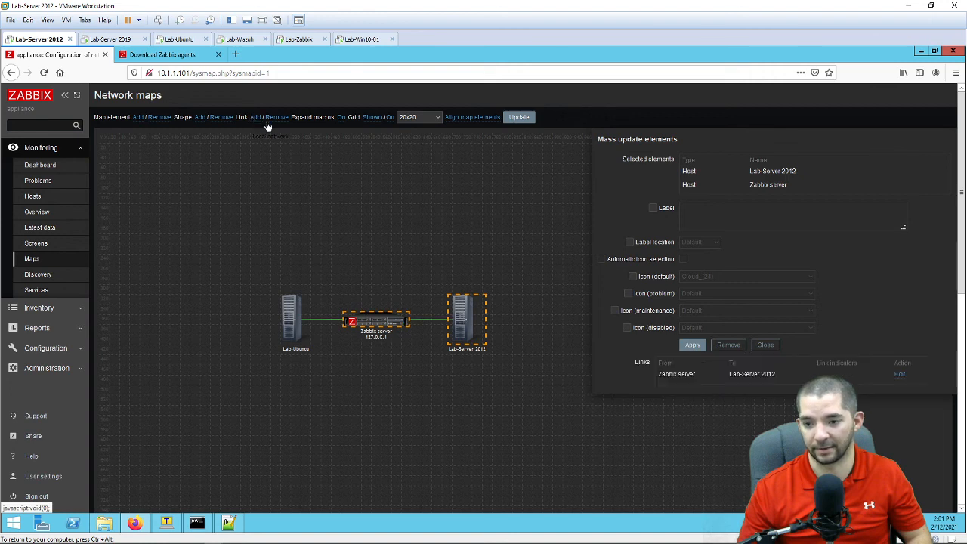
click(766, 346)
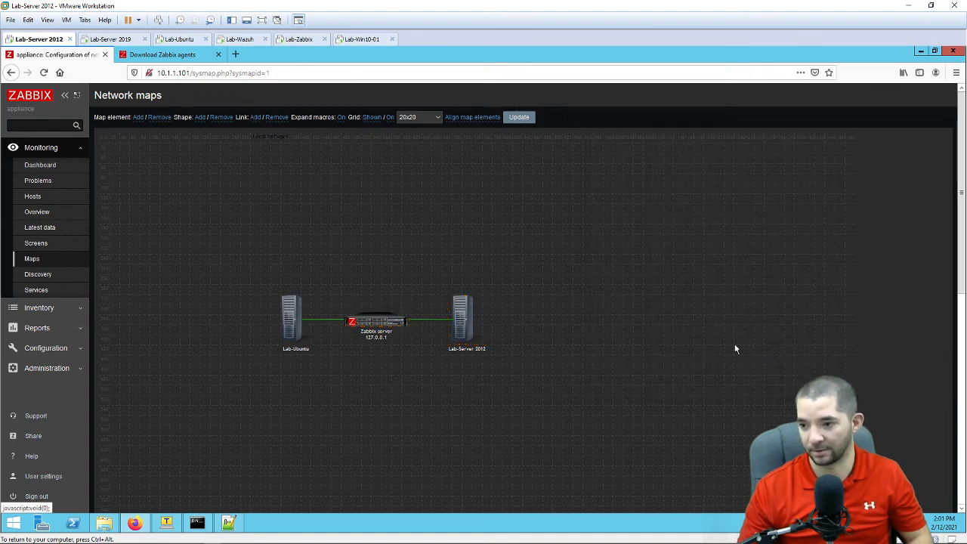
click(520, 118)
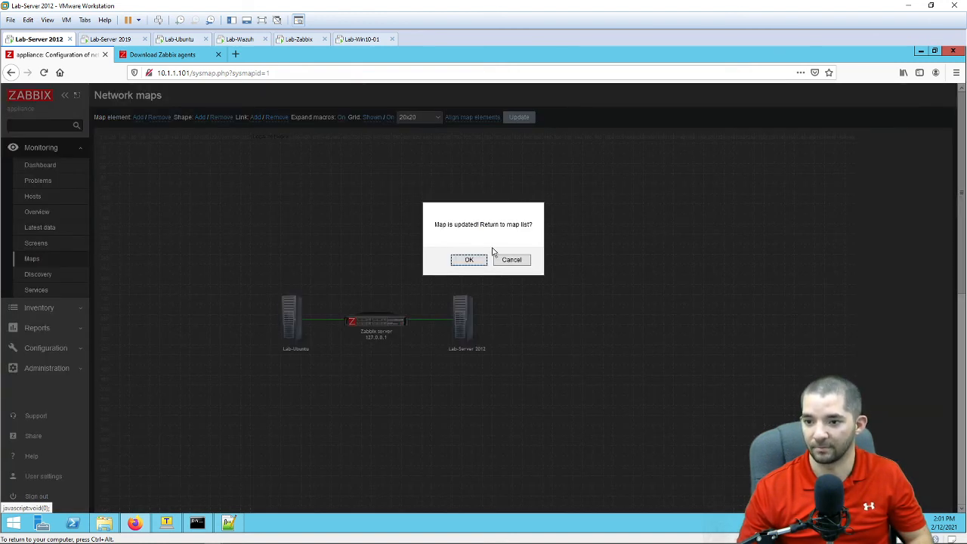
Step: Confirm the map update and view Local network with Lab-Ubuntu and Lab-Server 2012 linked to Zabbix server
click(470, 260)
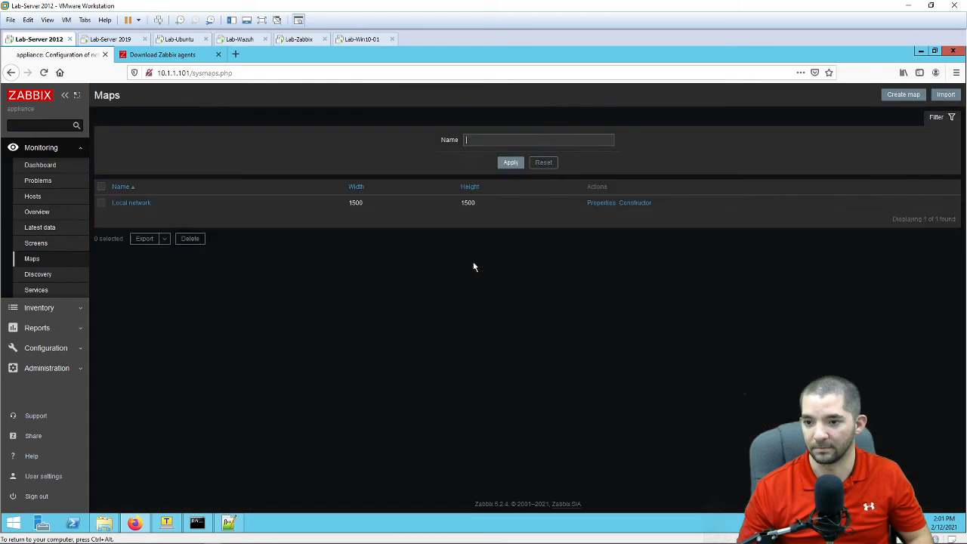
click(142, 205)
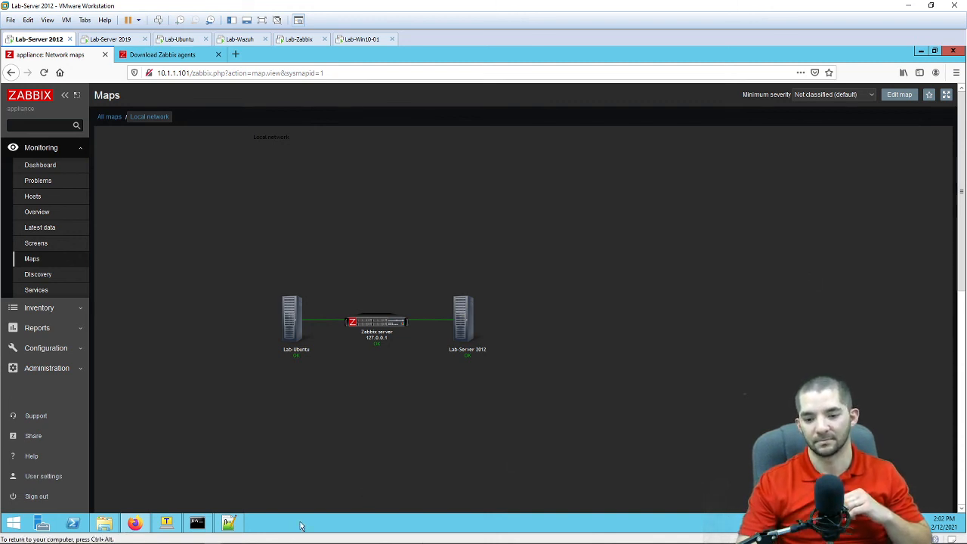
mouse_move(223, 539)
mouse_move(228, 521)
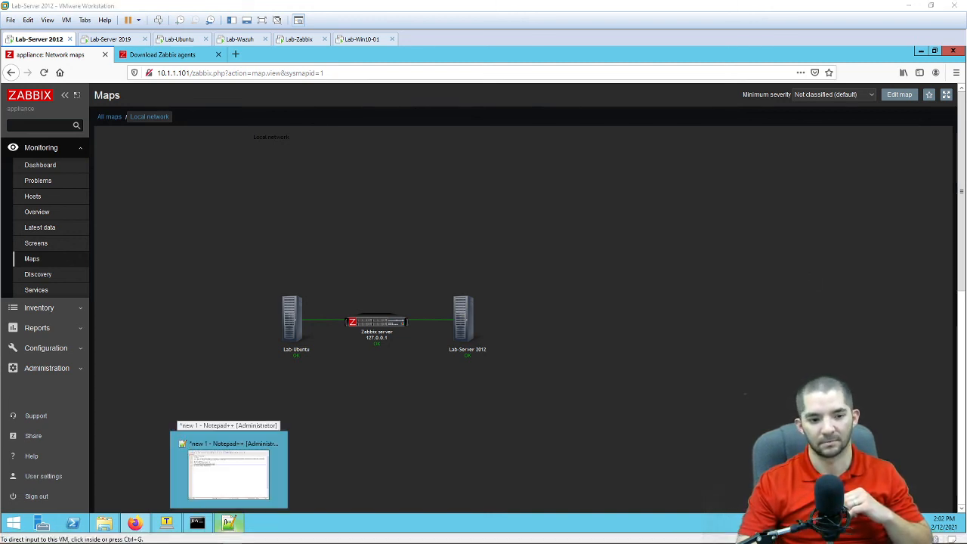